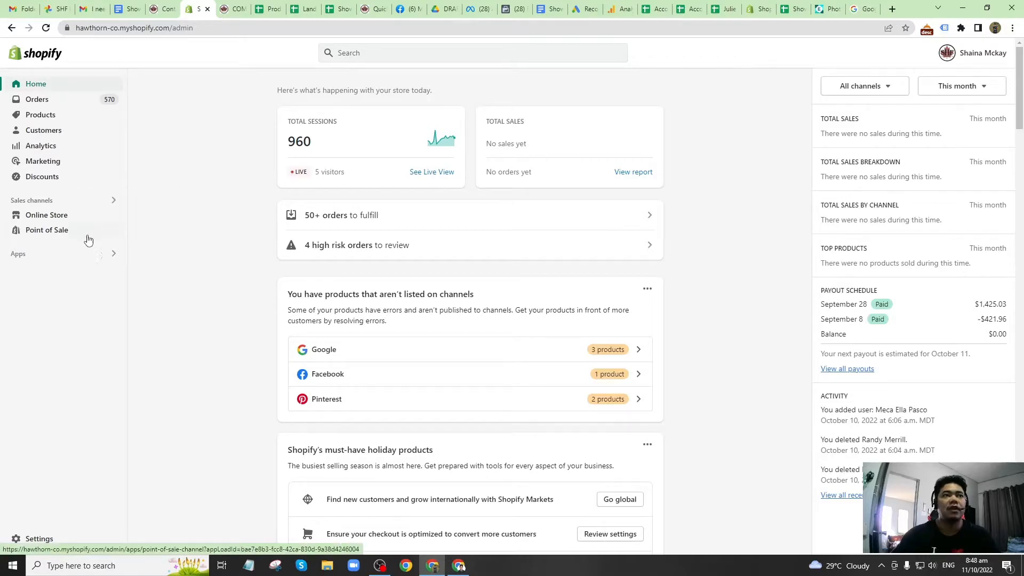
Open the Shogun Landing Page Builder app and open the page "5 Reasons Why You Should Shop At Our Calgary Furniture Store" for editing.
click(79, 256)
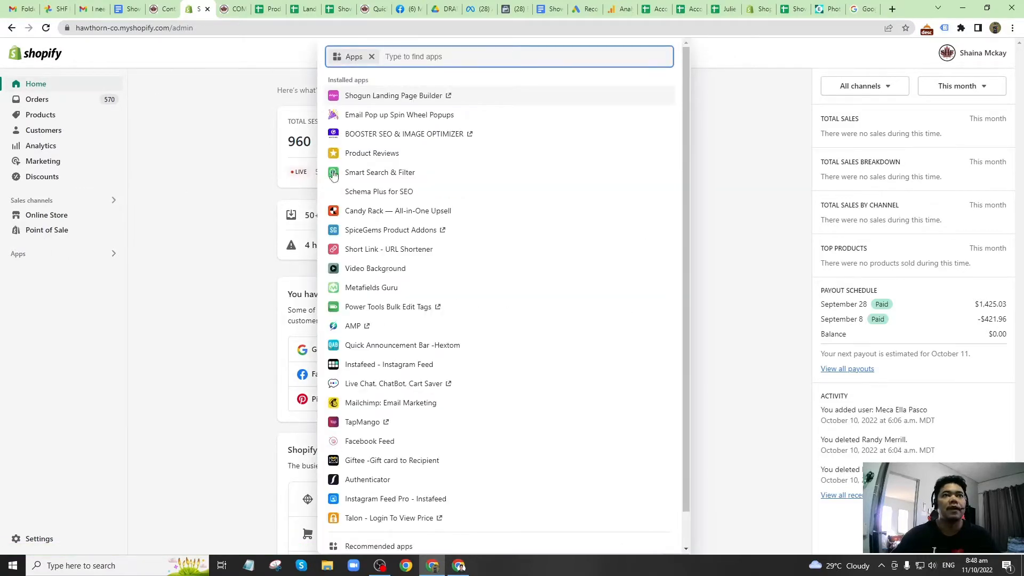
click(395, 96)
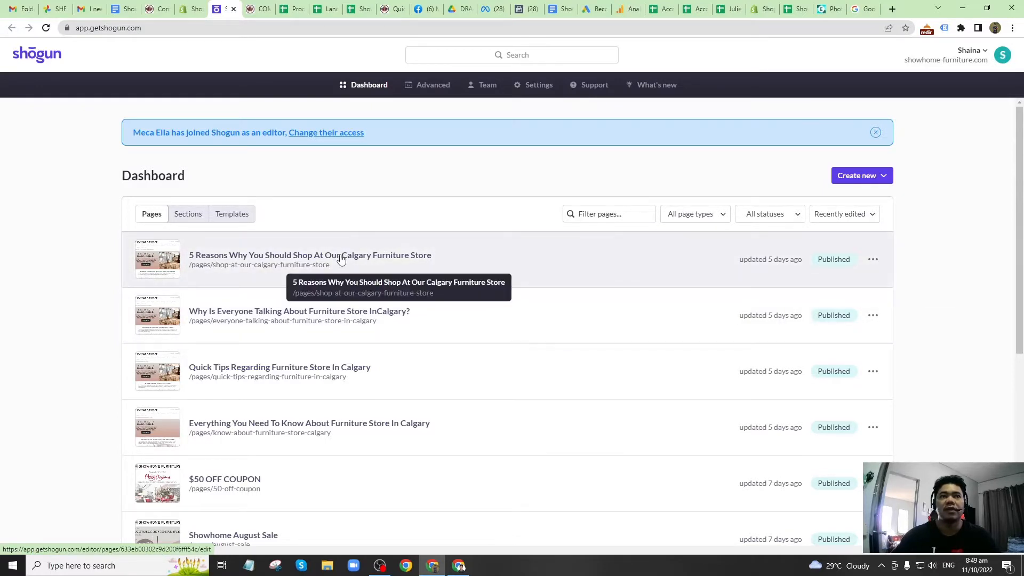
click(874, 259)
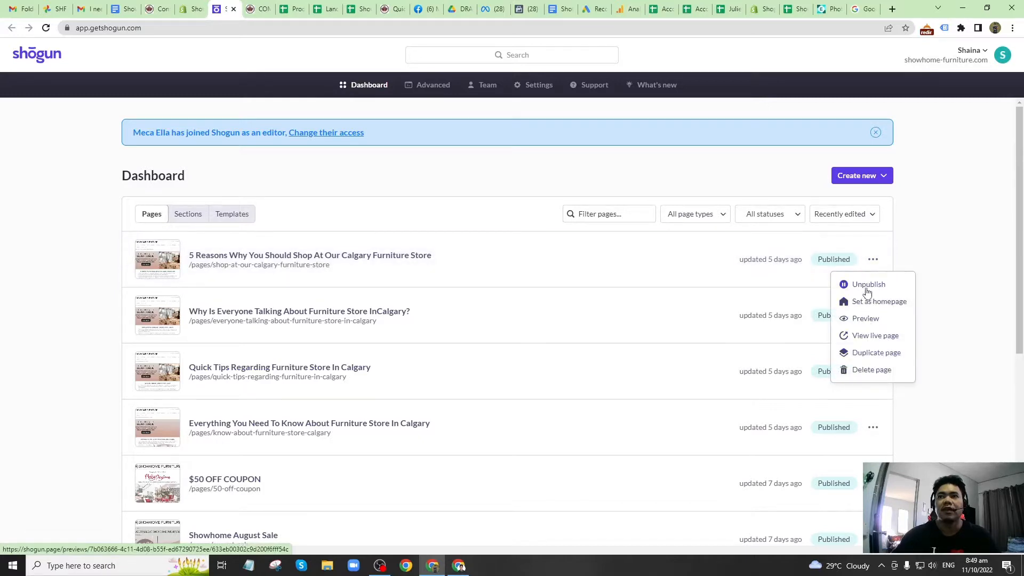
click(363, 259)
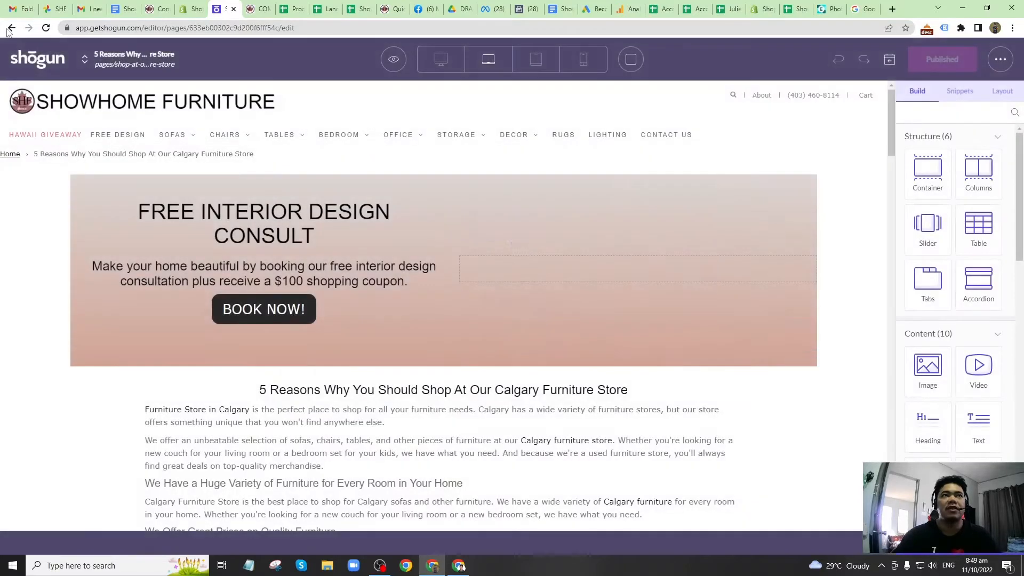
Review the landing page's article text and headings to judge which photos from the shared album would suit it.
scroll(595, 372, down, 2)
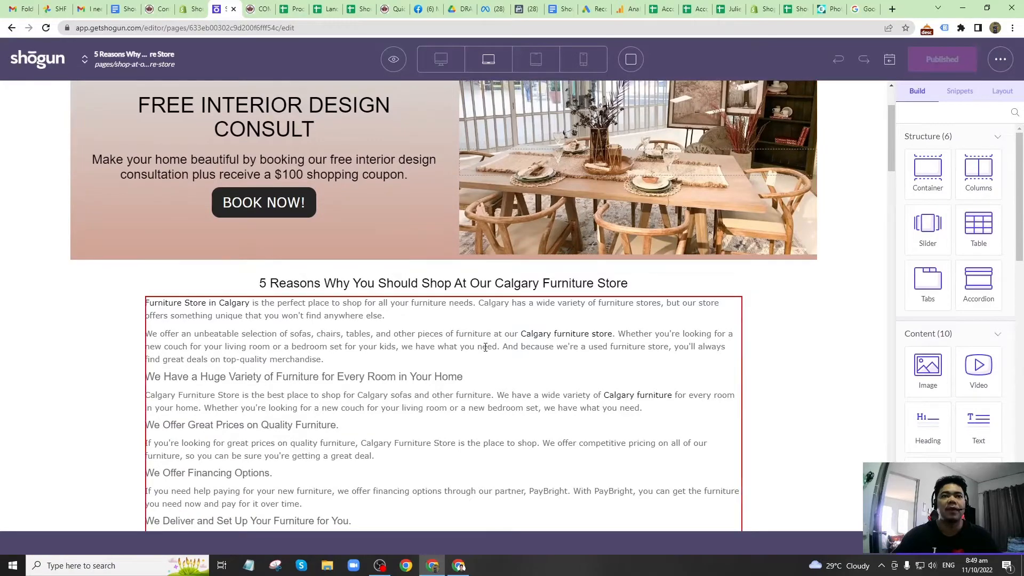
scroll(458, 296, down, 1)
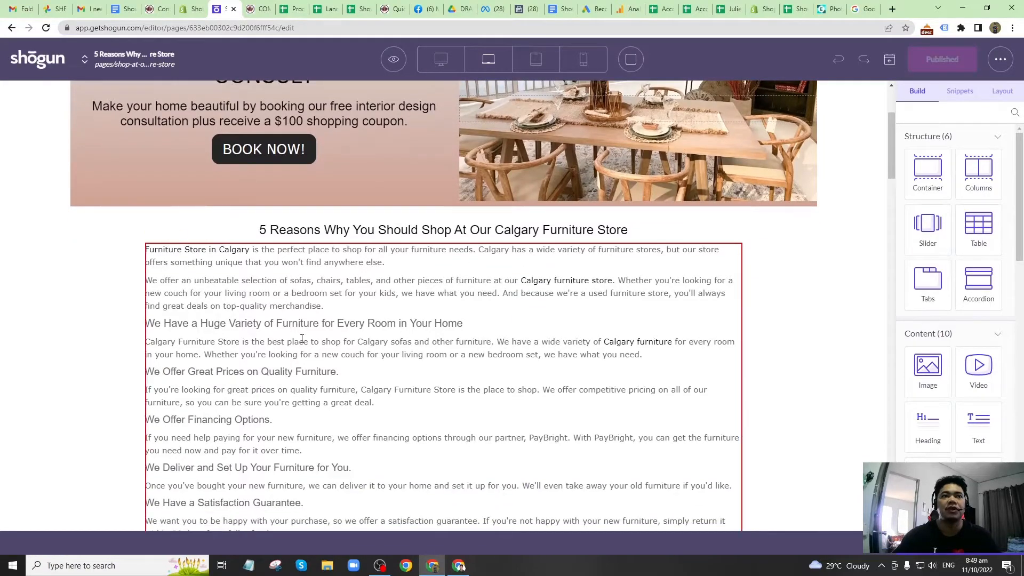
scroll(302, 338, down, 20)
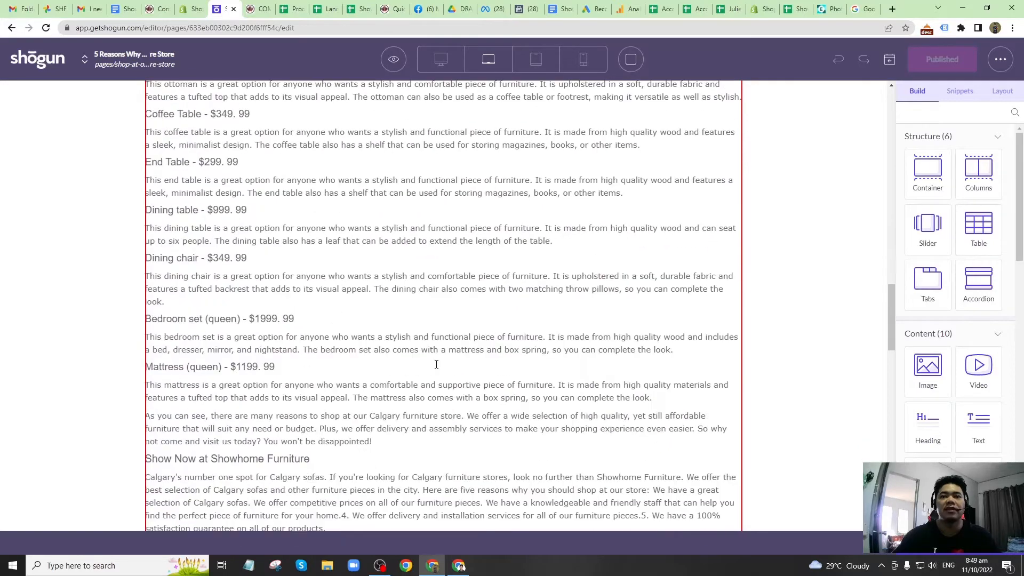
drag(888, 337, 889, 154)
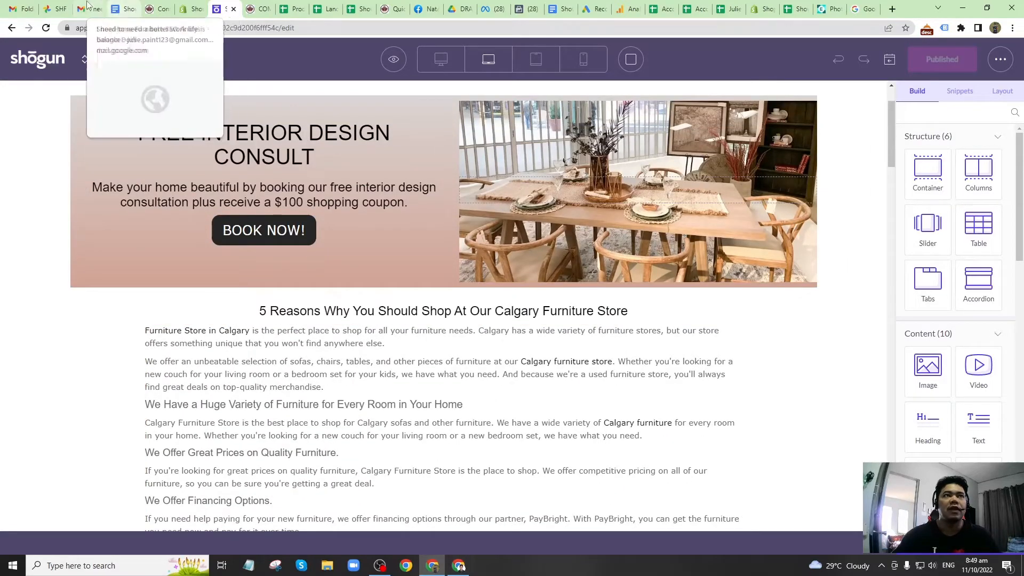
click(56, 9)
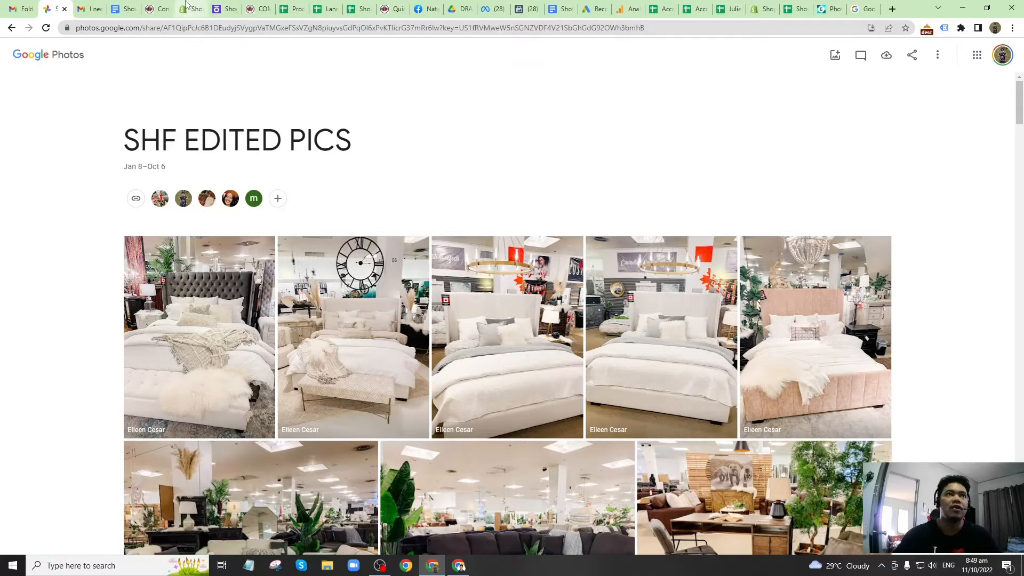
click(187, 6)
click(221, 8)
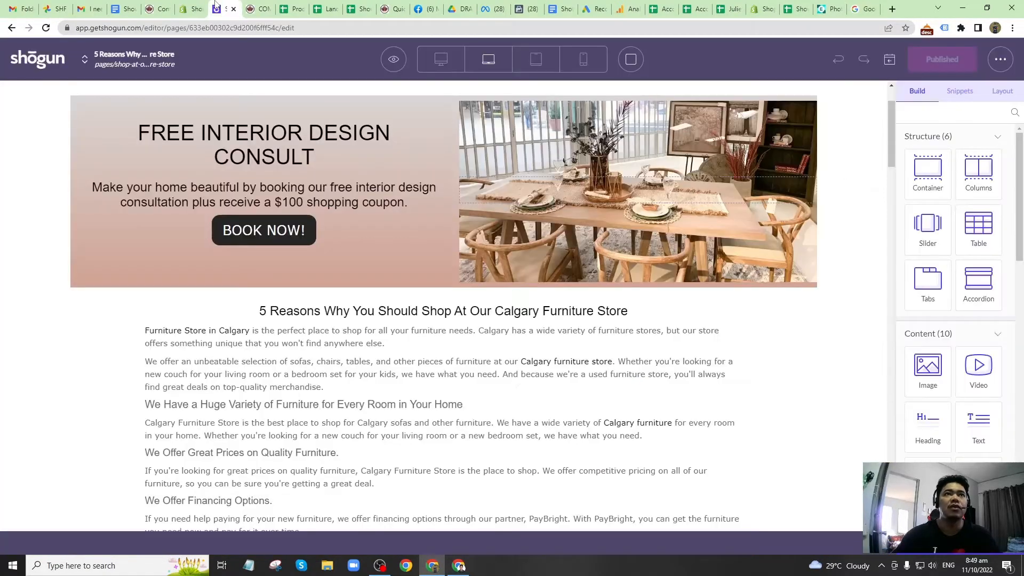
scroll(458, 372, down, 3)
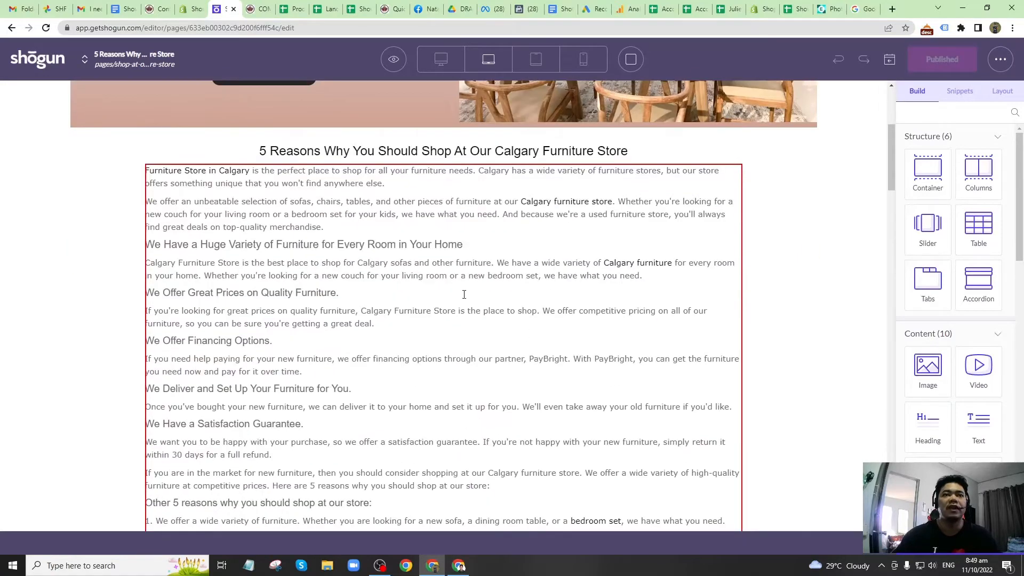
scroll(464, 295, down, 3)
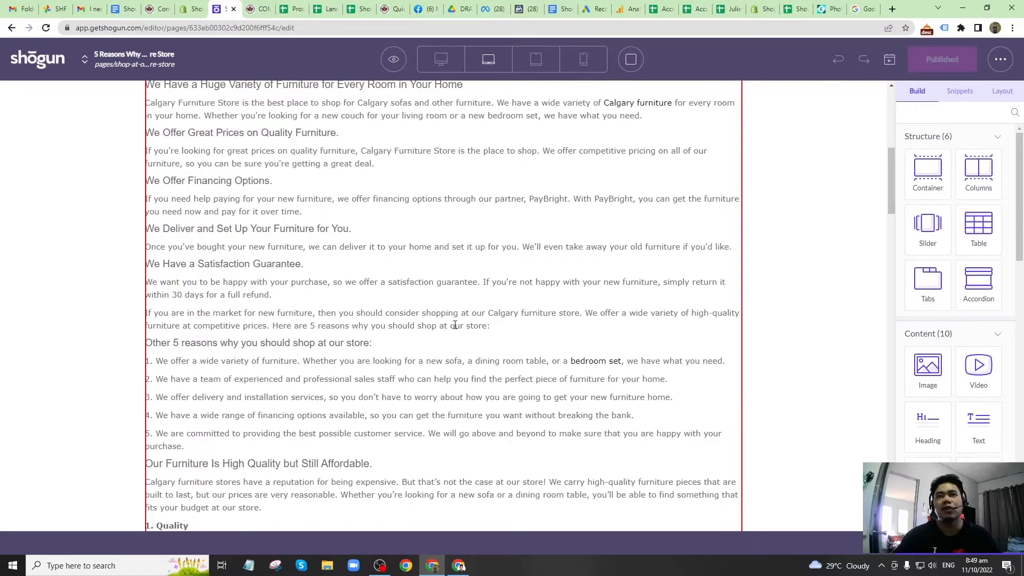
scroll(455, 325, up, 3)
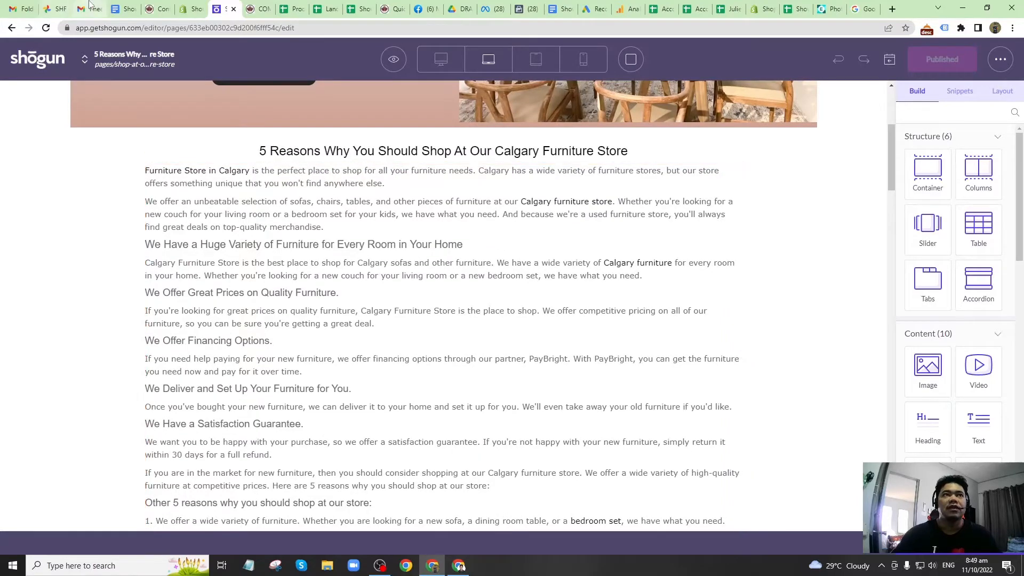
In the Google Photos album SHF EDITED PICS, select the desk with armchair, wooden bed, and light sofa with dark coffee table photos.
click(59, 5)
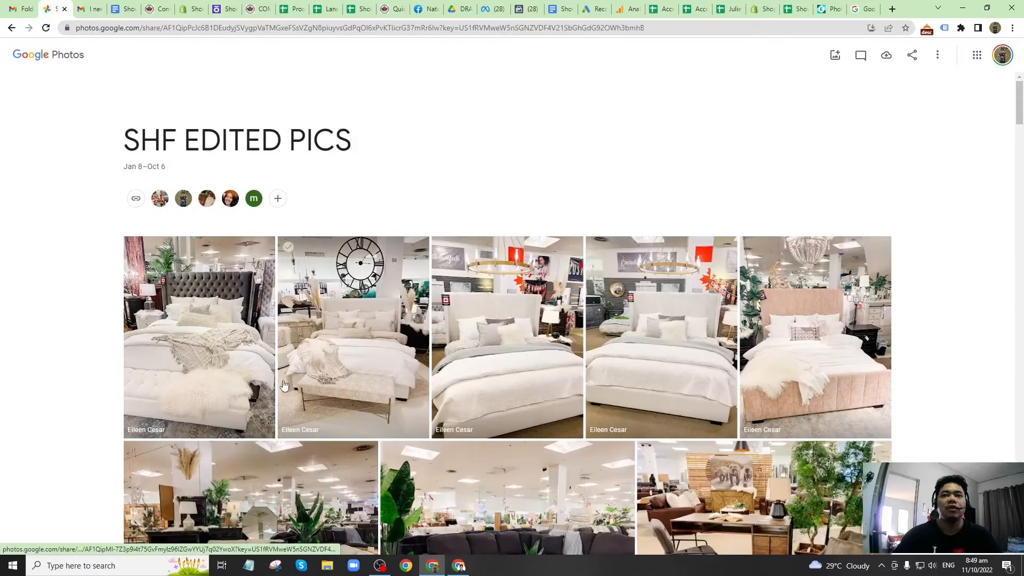
scroll(692, 332, down, 3)
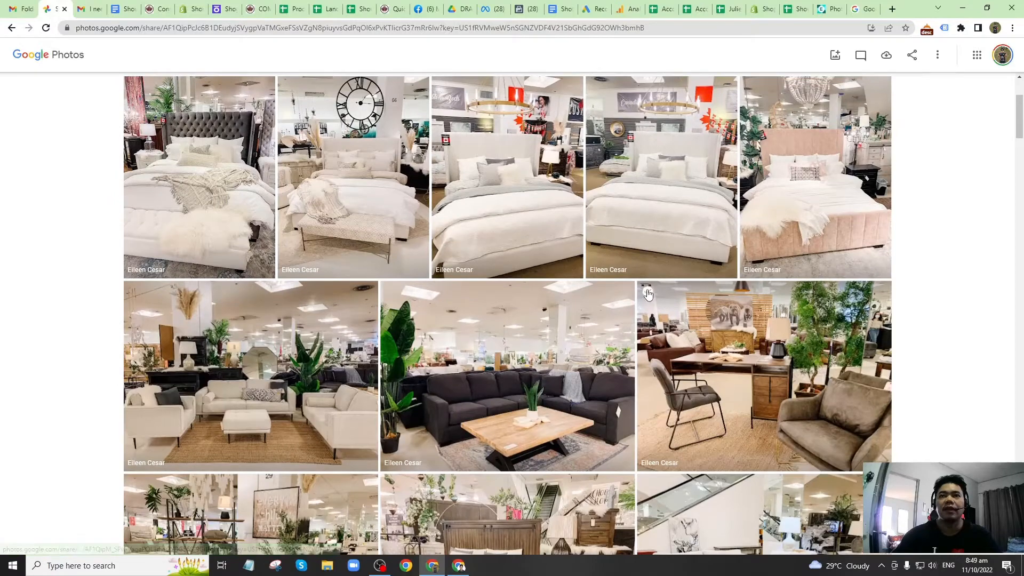
click(648, 289)
scroll(163, 381, down, 2)
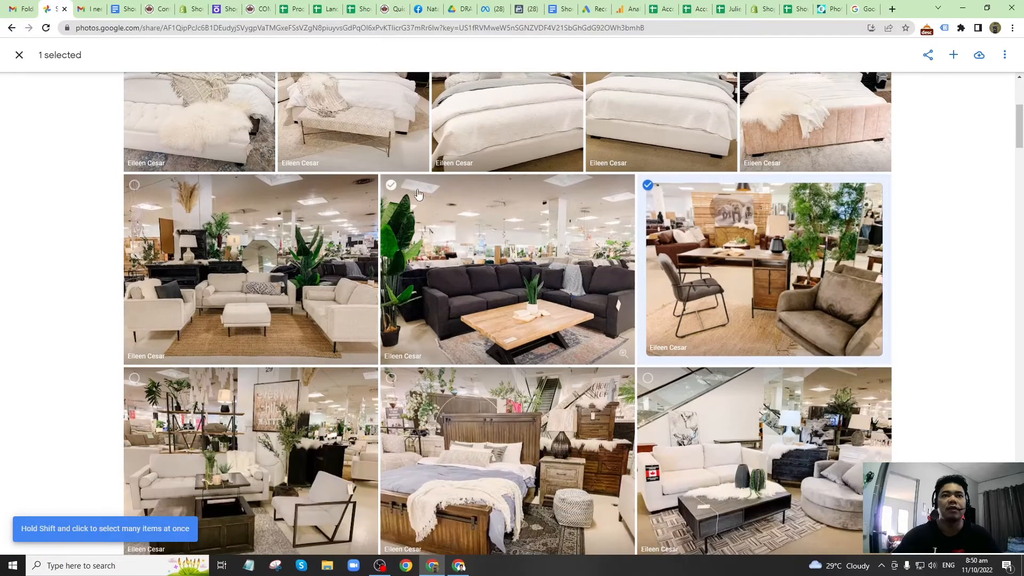
scroll(404, 242, down, 2)
click(391, 272)
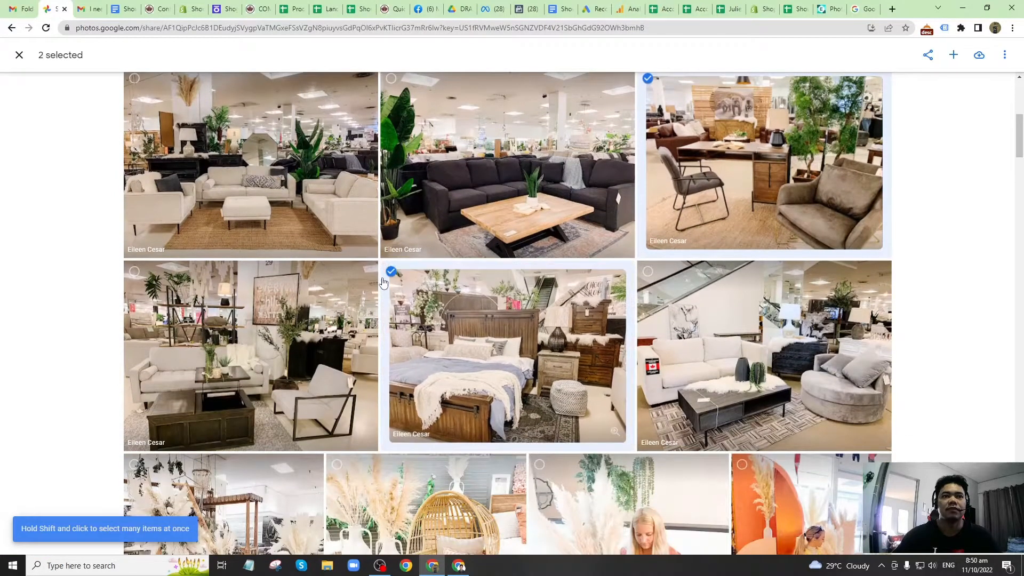
click(134, 273)
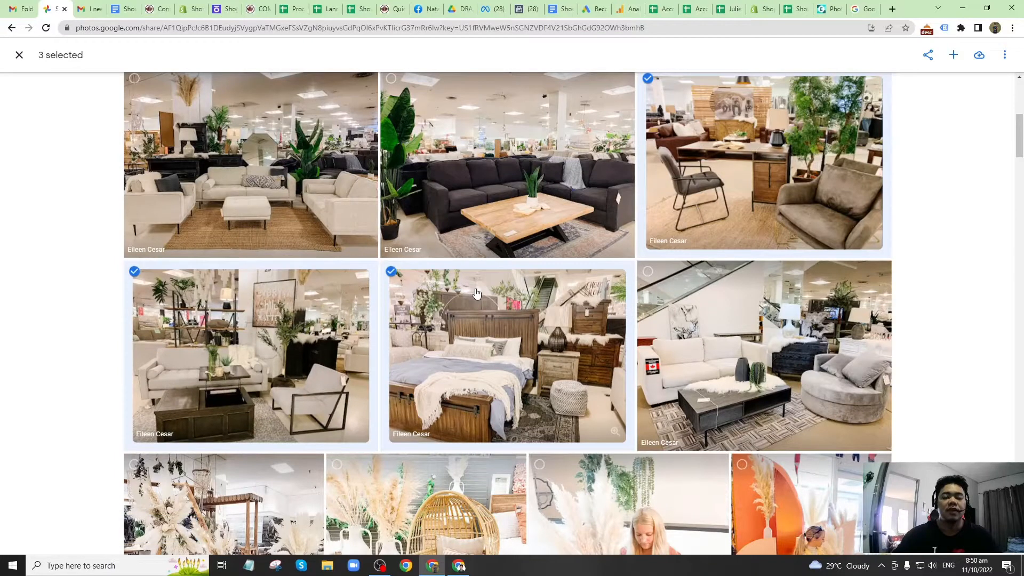
Download the selected photos as a ZIP archive named Photos into 1. Website Update > 1. Landing Pages Created > Article Landing Pages Photos.
key(shift+d)
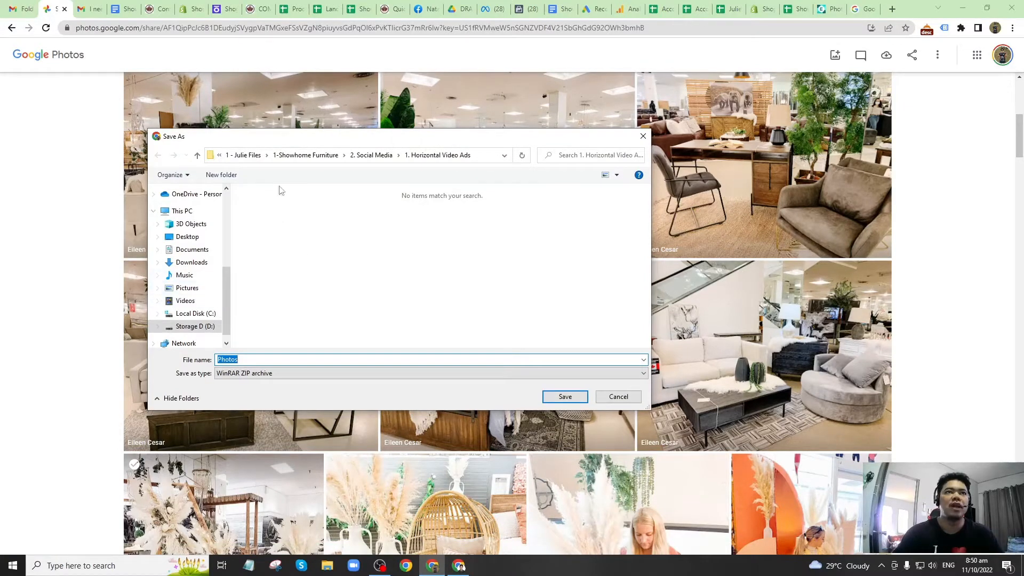
click(301, 155)
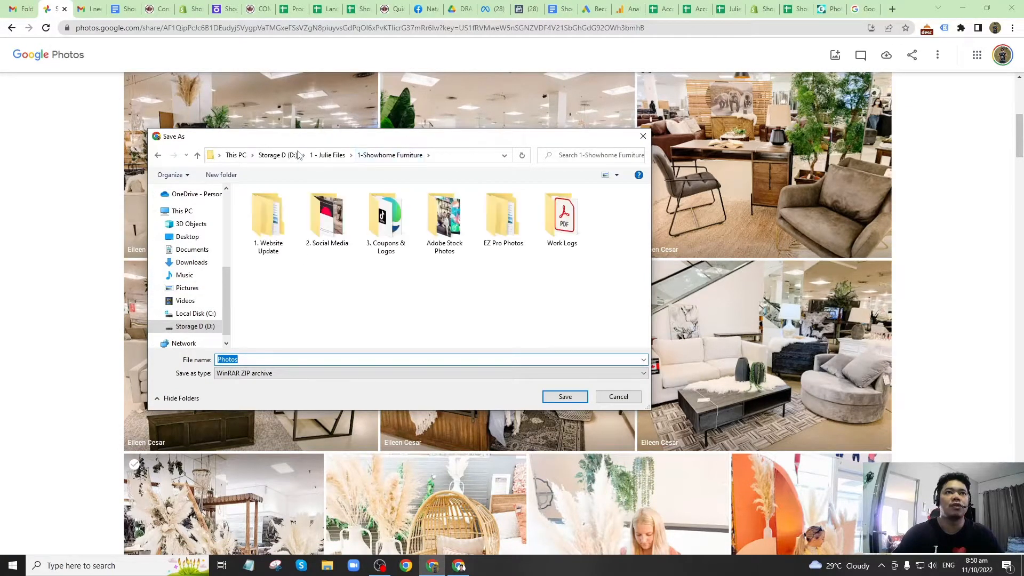
double_click(321, 219)
click(369, 155)
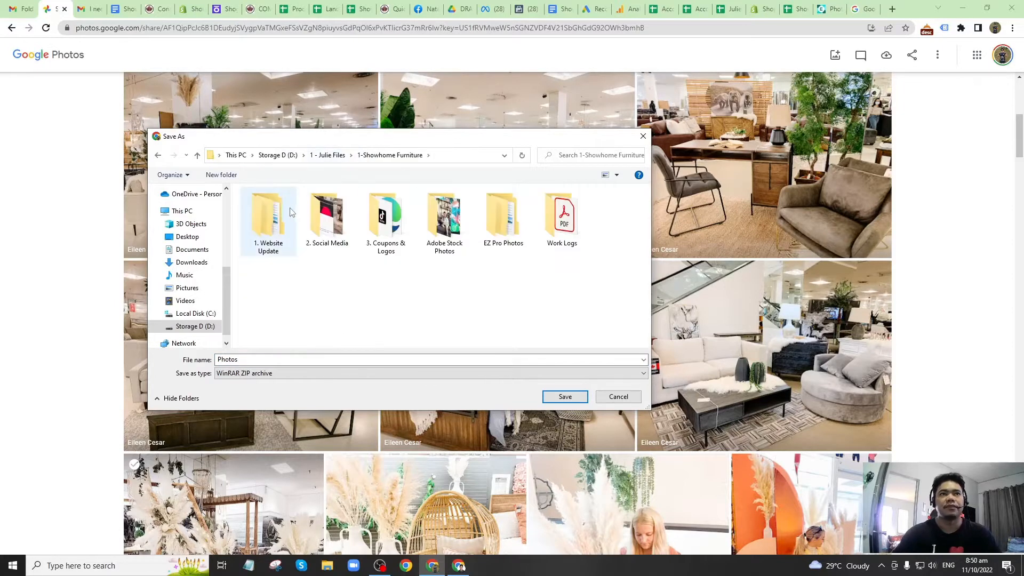
double_click(289, 213)
double_click(286, 207)
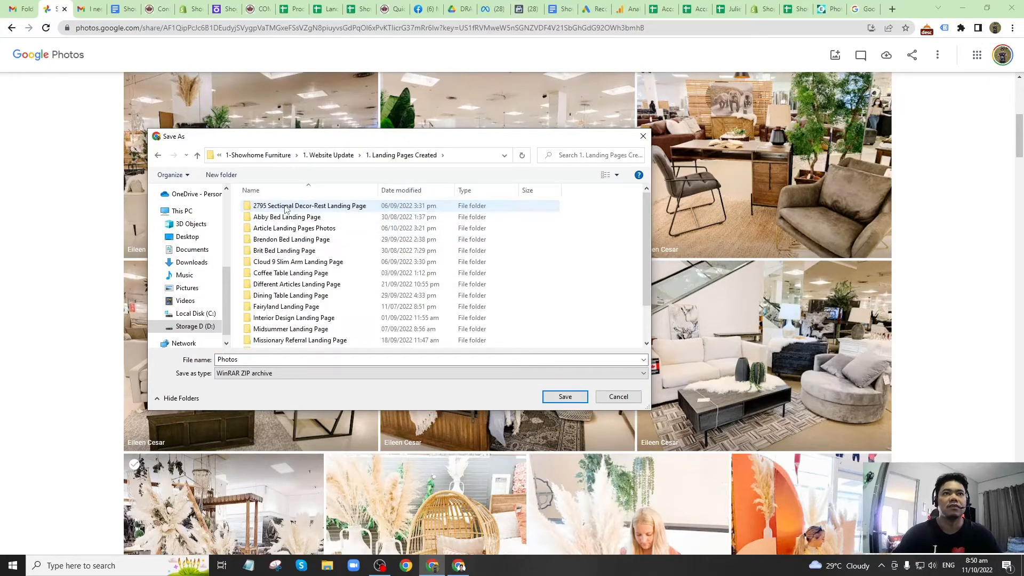
double_click(300, 229)
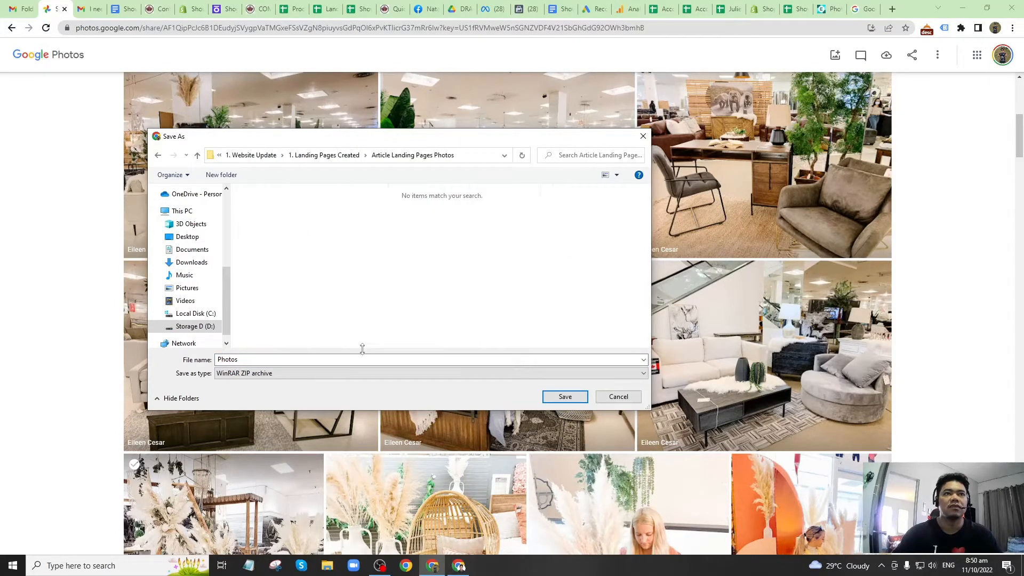
click(565, 396)
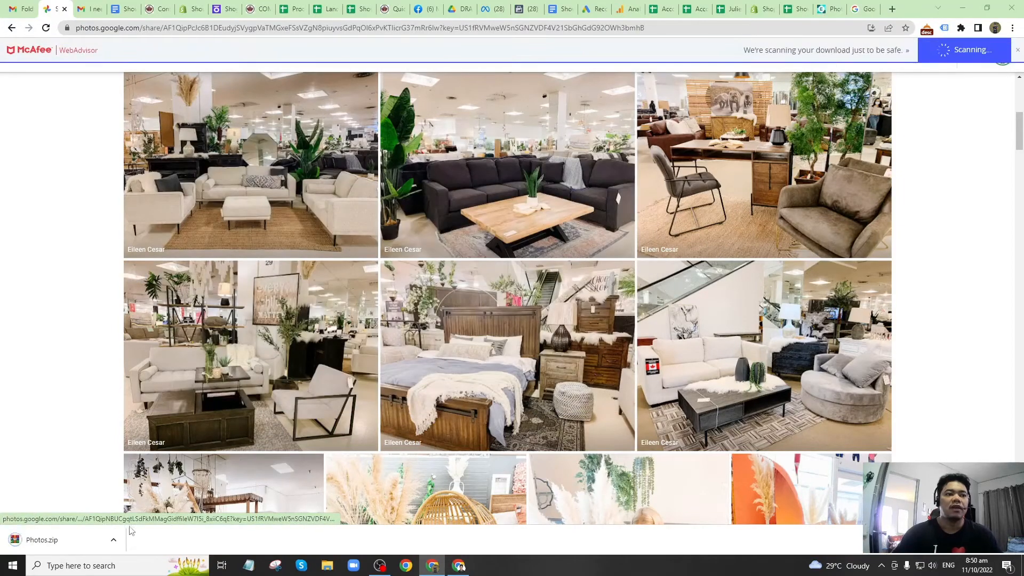
Show the downloaded Photos archive in File Explorer, extract it into the same folder and delete the archive.
click(114, 540)
click(149, 501)
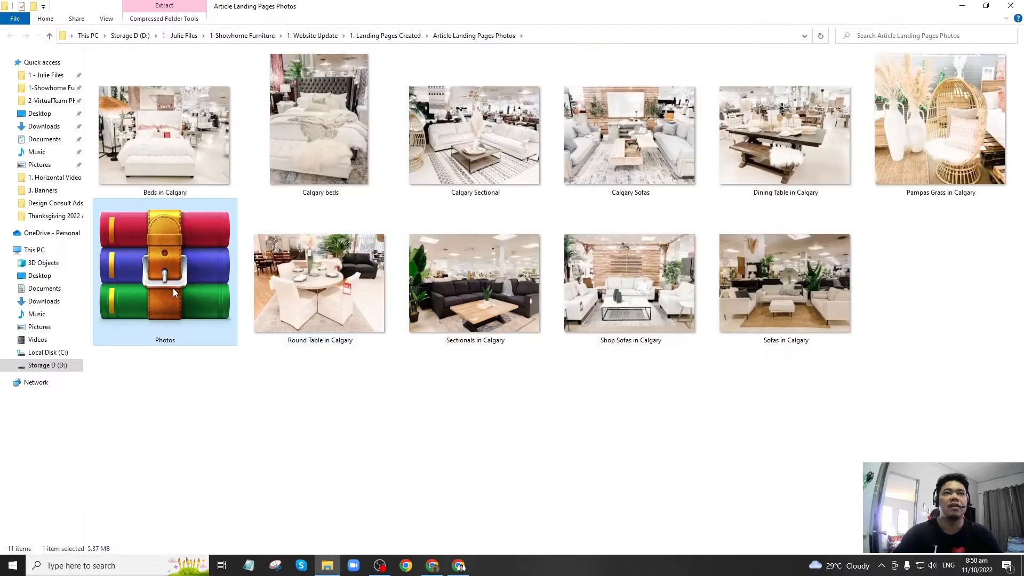
right_click(187, 252)
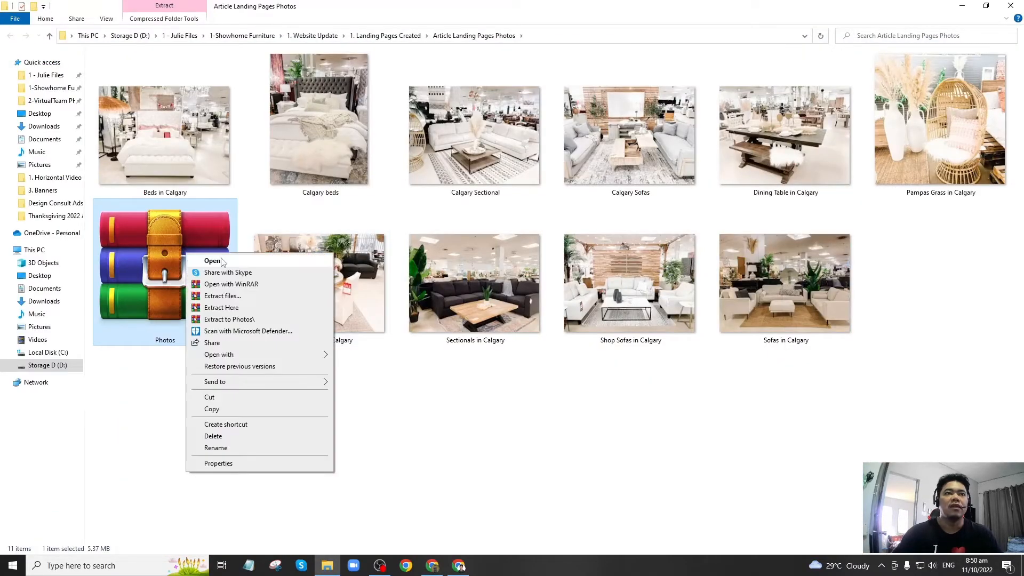
click(222, 308)
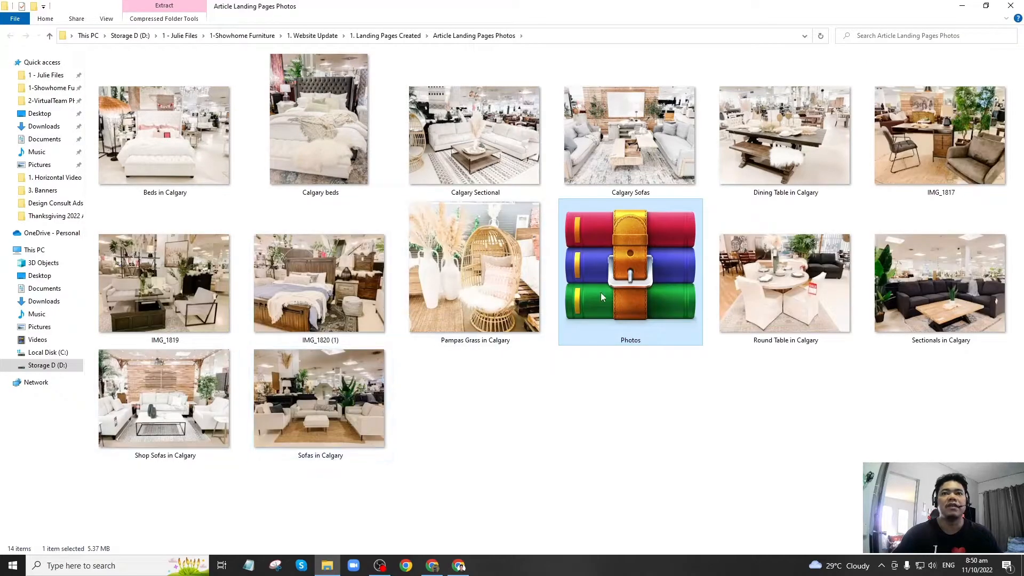
key(Delete)
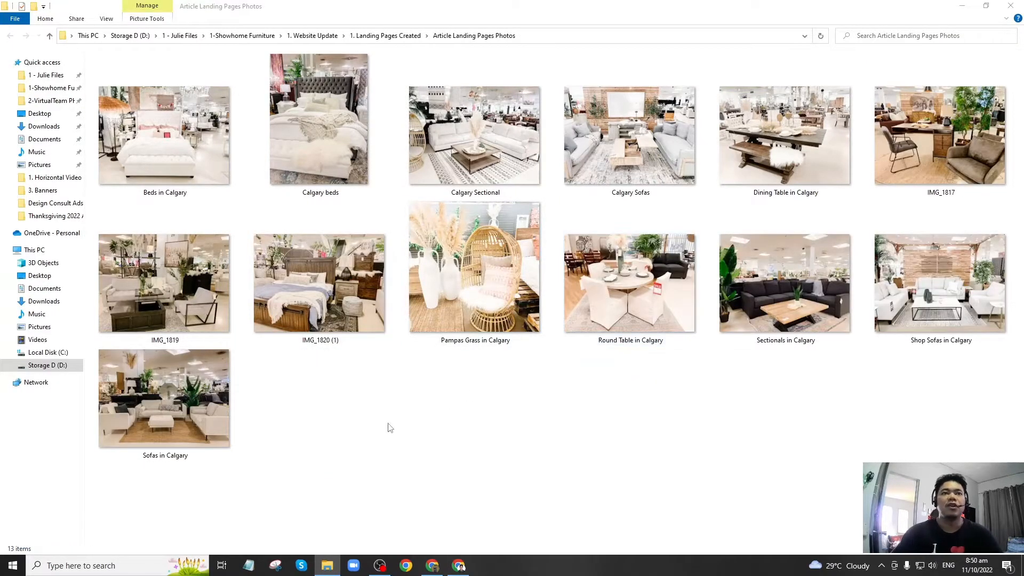
Examine the extracted photos IMG_1817, IMG_1819 and IMG_1820 (1) among the existing article photos and compare their file naming.
click(161, 286)
click(339, 305)
click(484, 312)
click(346, 300)
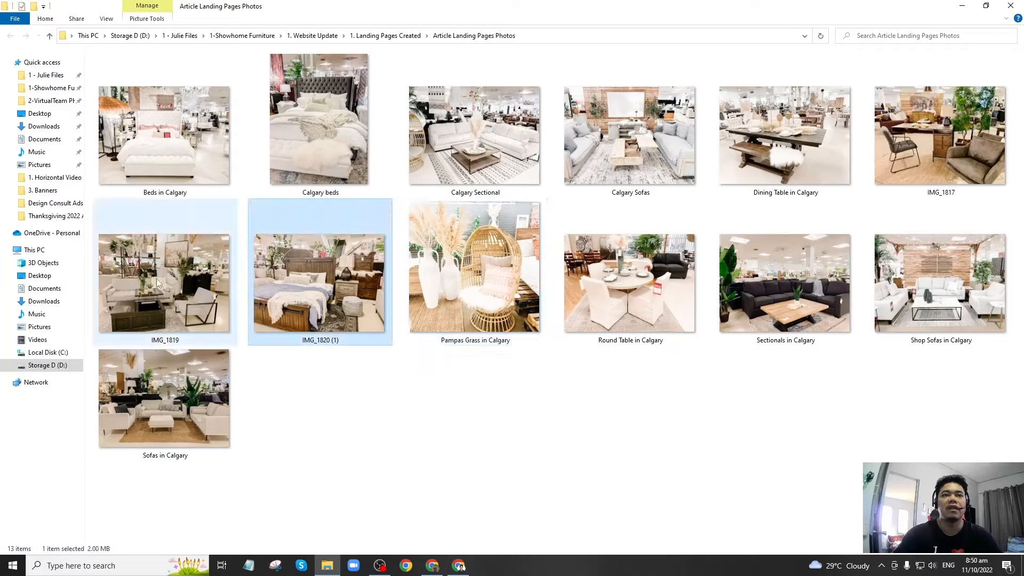
click(159, 284)
click(326, 287)
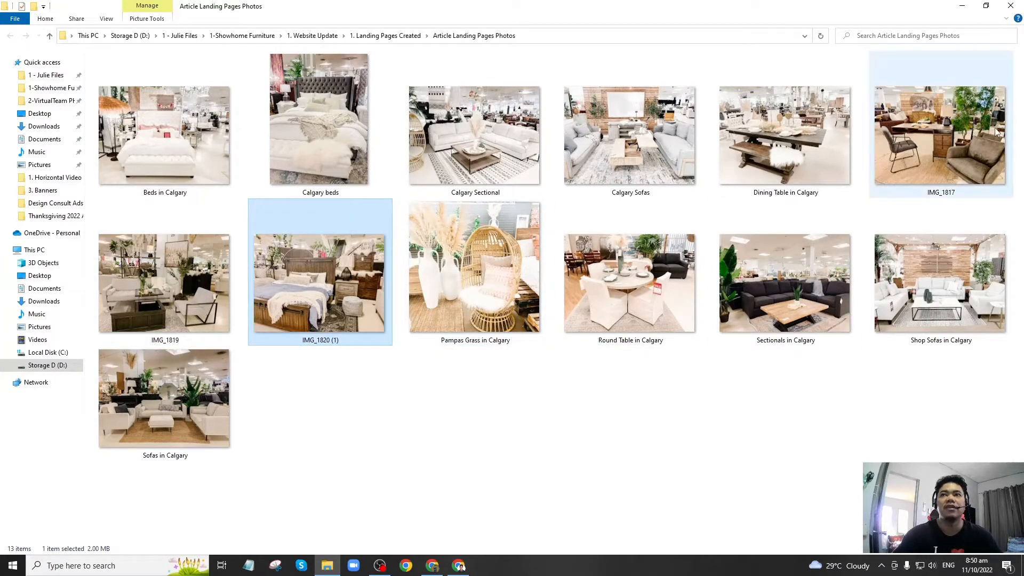
click(979, 130)
click(304, 302)
click(197, 297)
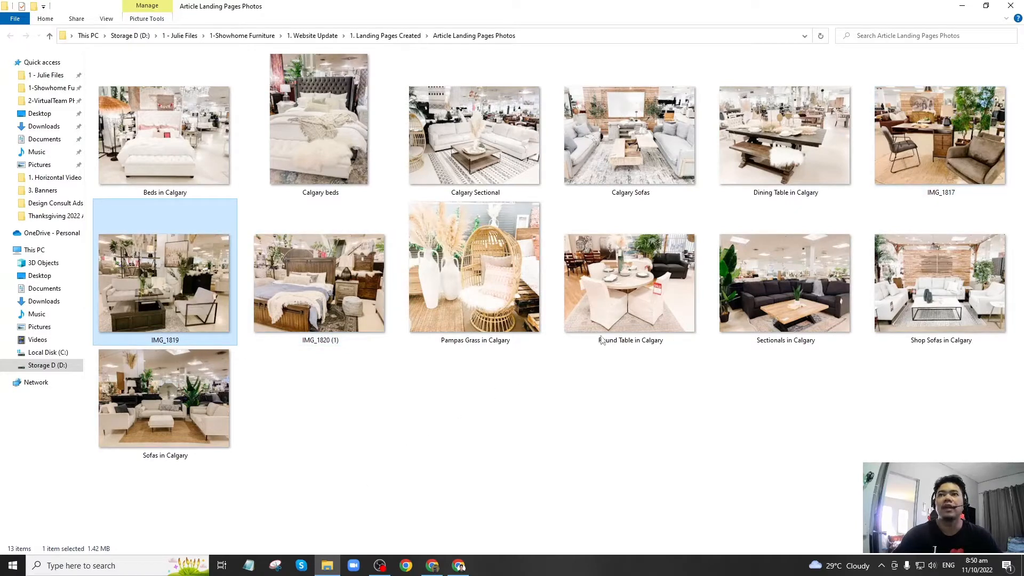
click(955, 136)
click(216, 292)
click(307, 292)
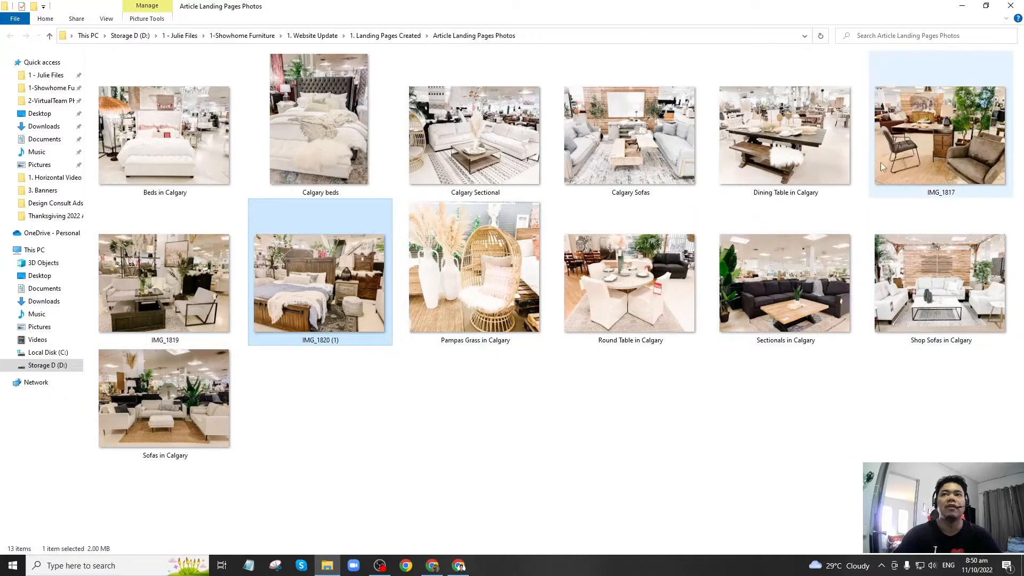
mouse_move(770, 162)
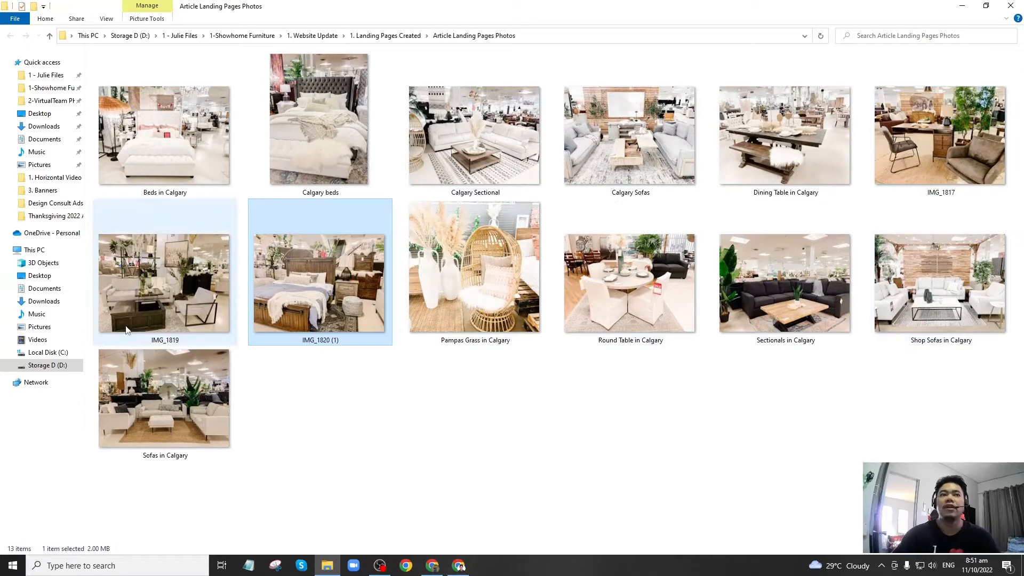
click(171, 311)
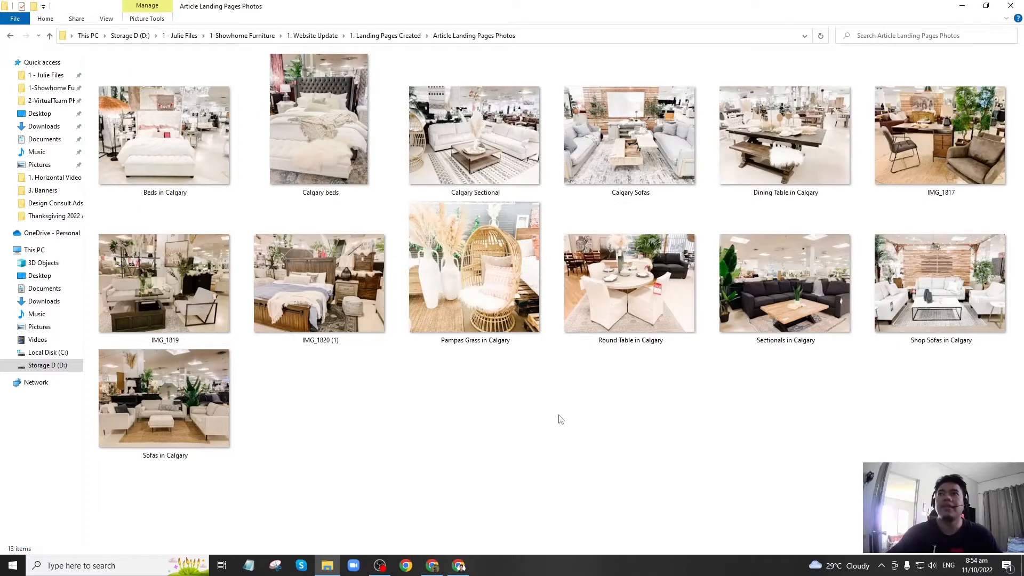
click(949, 165)
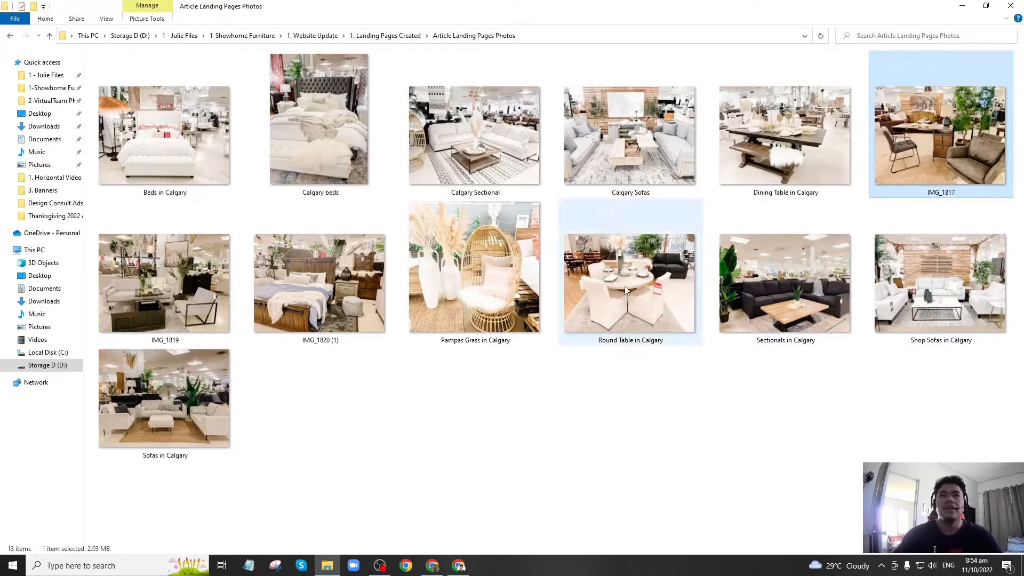
Rename the photo IMG_1819 as Calgary Sofa with coffee table.
click(272, 307)
click(213, 336)
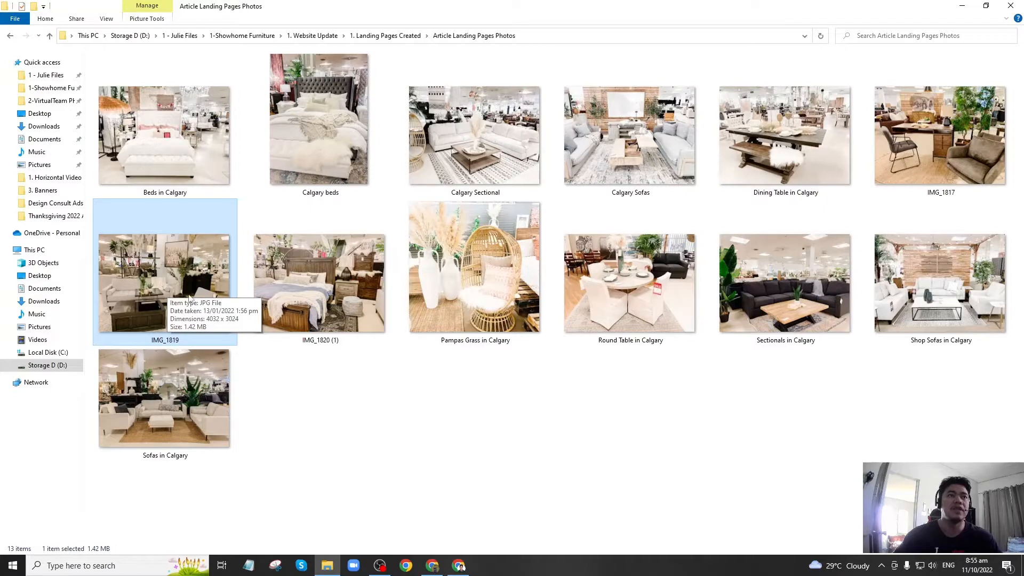
click(291, 385)
click(203, 297)
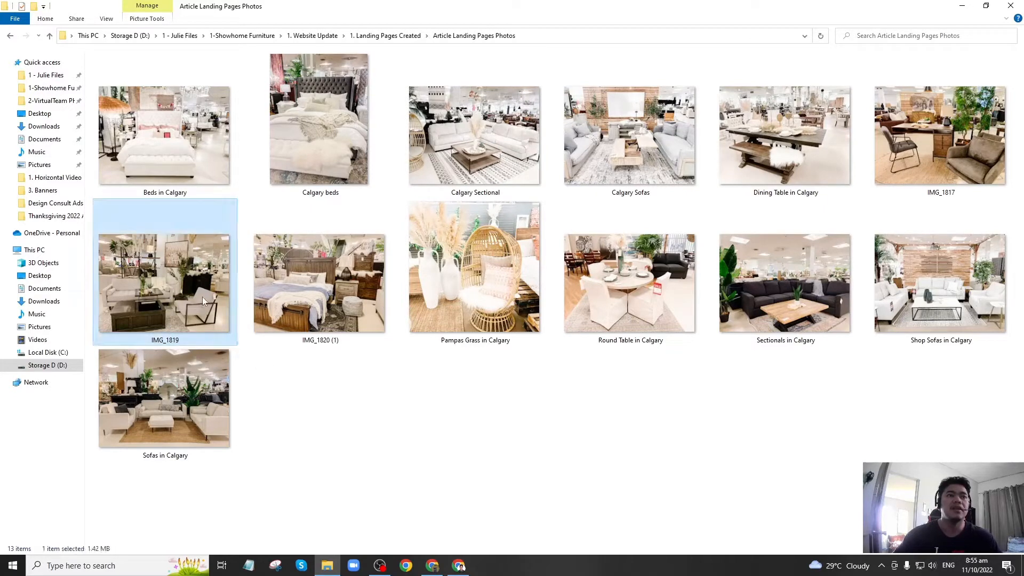
key(F2)
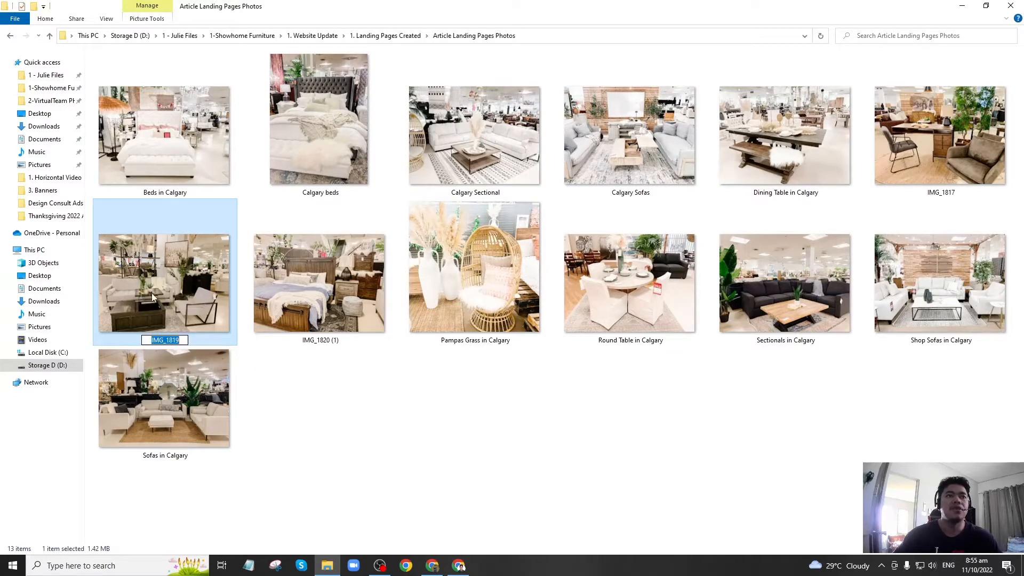
text(Calgary Sofa)
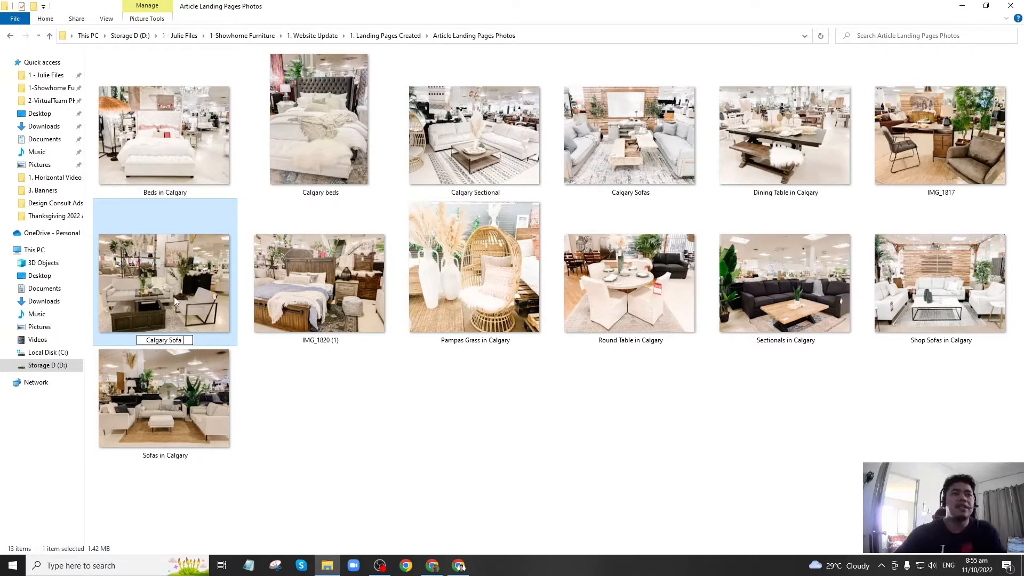
text(with)
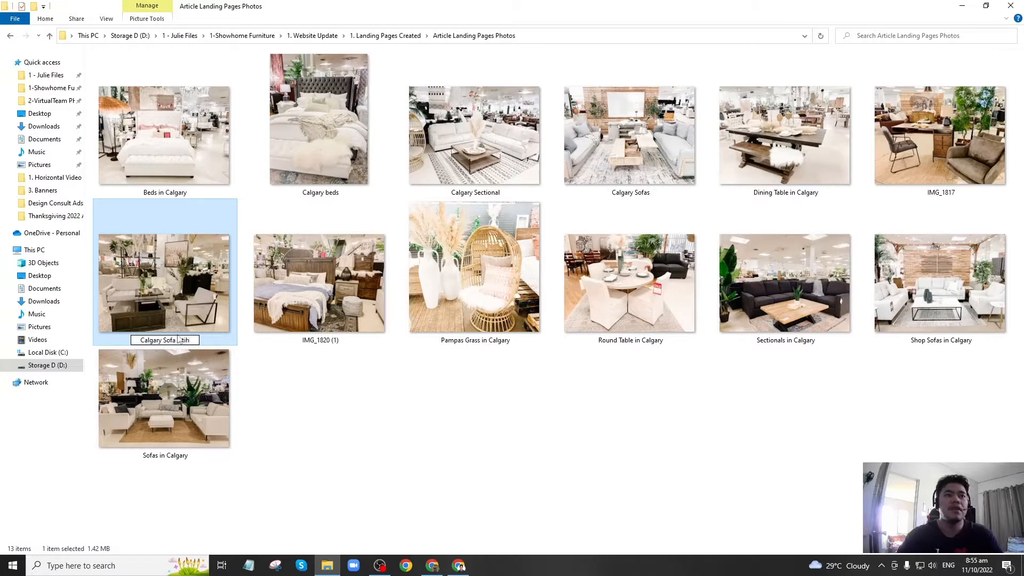
key(BackSpace)
key(BackSpace)
key(BackSpace)
text(ith )
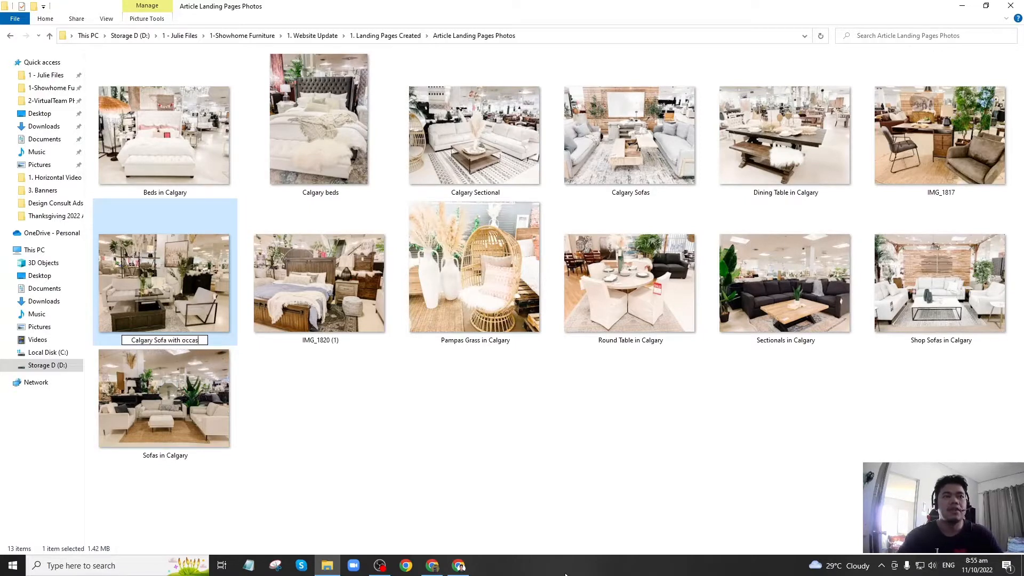
text(coffee tabe)
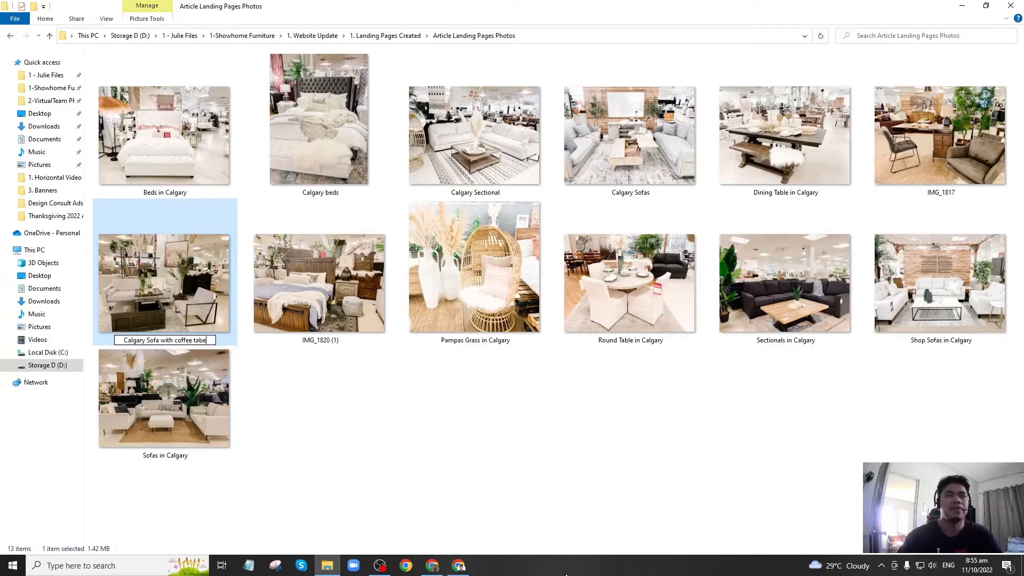
key(BackSpace)
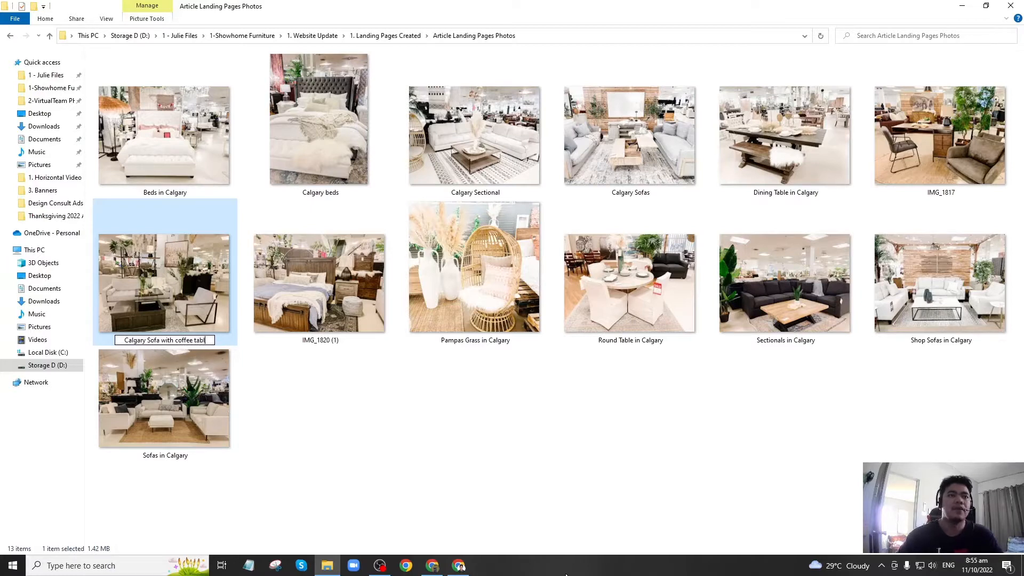
text(le)
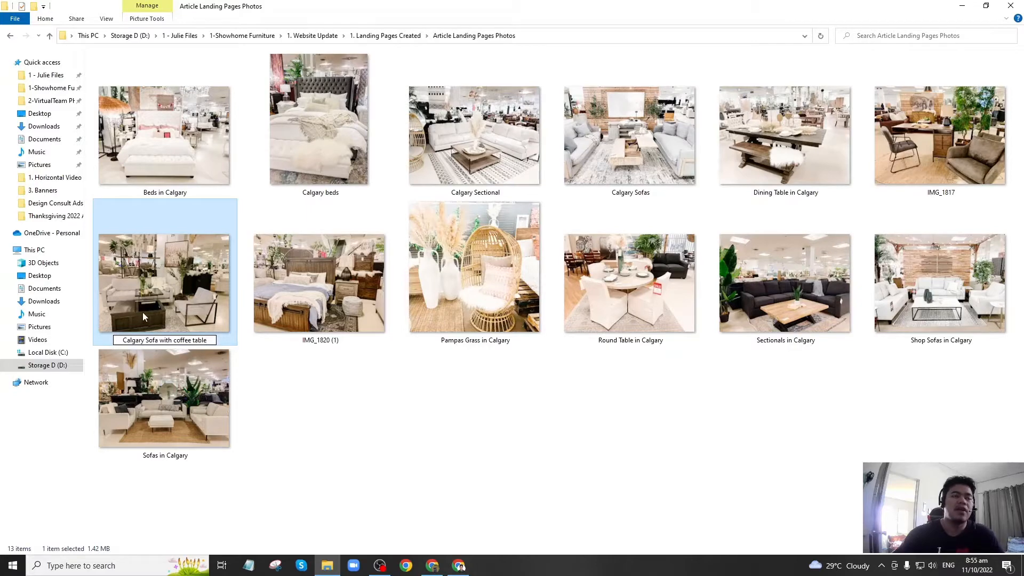
click(339, 411)
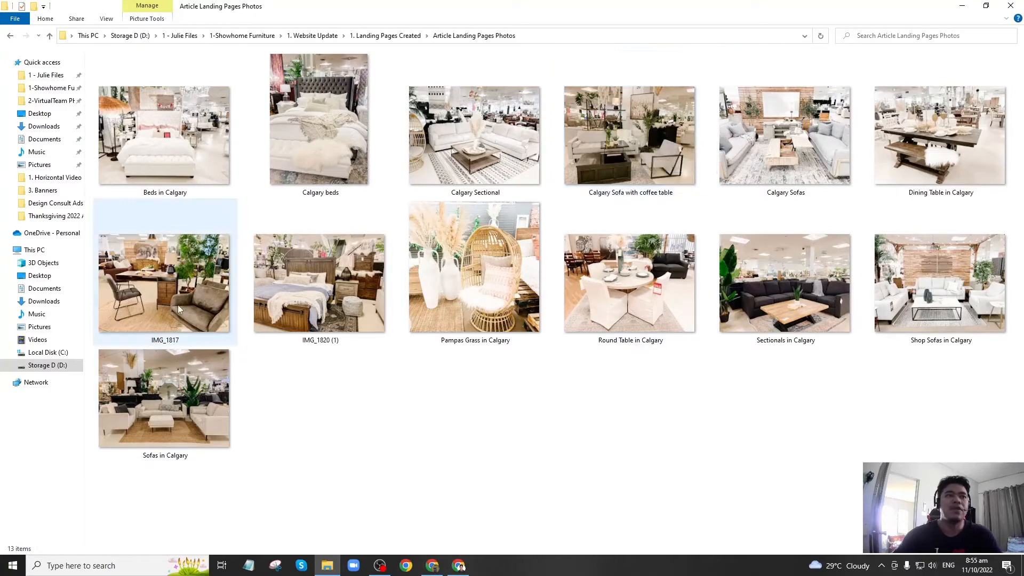
Rename the photo IMG_1817 as Occasional Chair in Calgary.
click(172, 290)
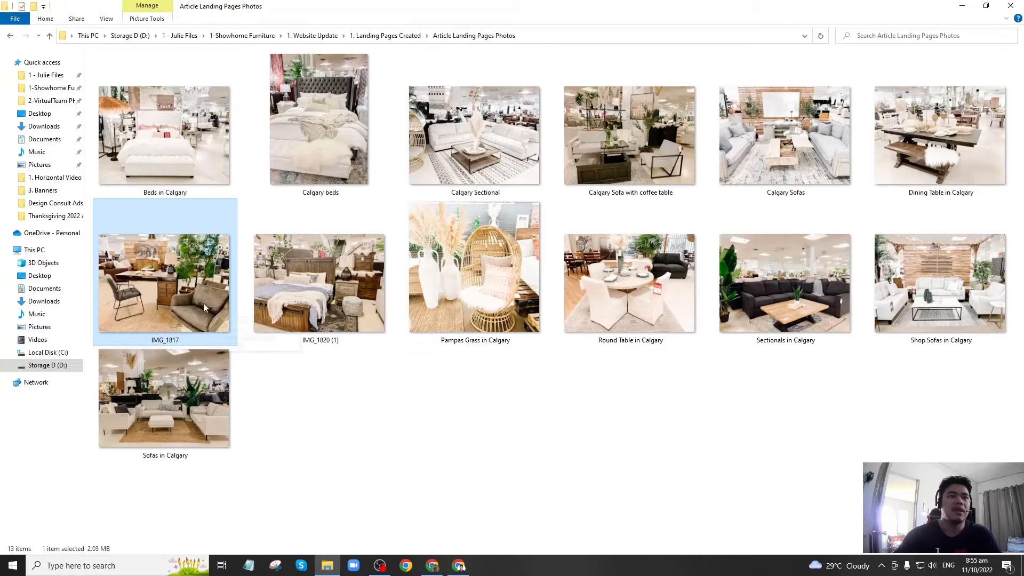
key(F2)
text(O)
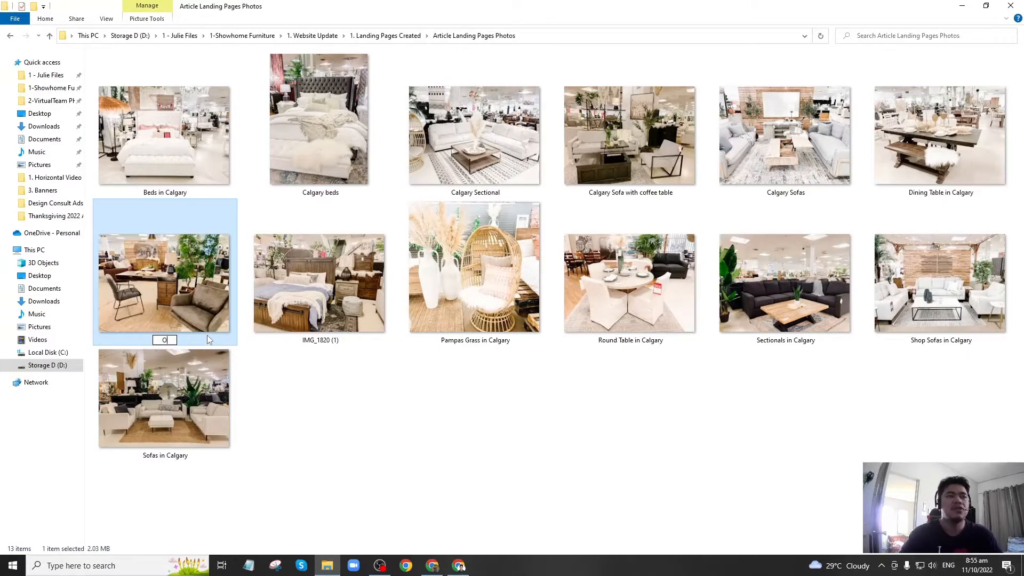
text(ccasional Char in)
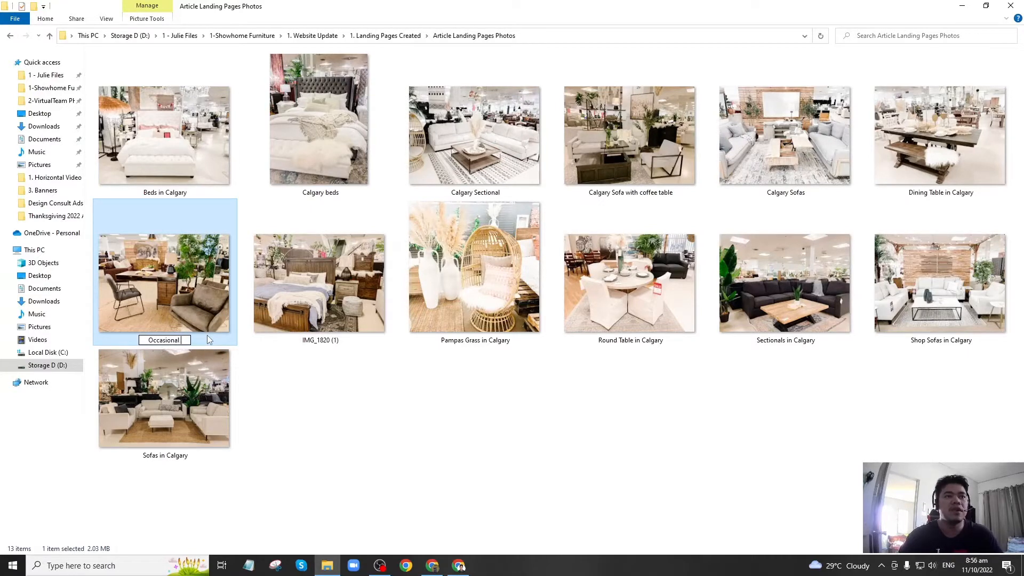
key(BackSpace)
key(BackSpace)
key(BackSpace)
key(BackSpace)
key(BackSpace)
text(ir)
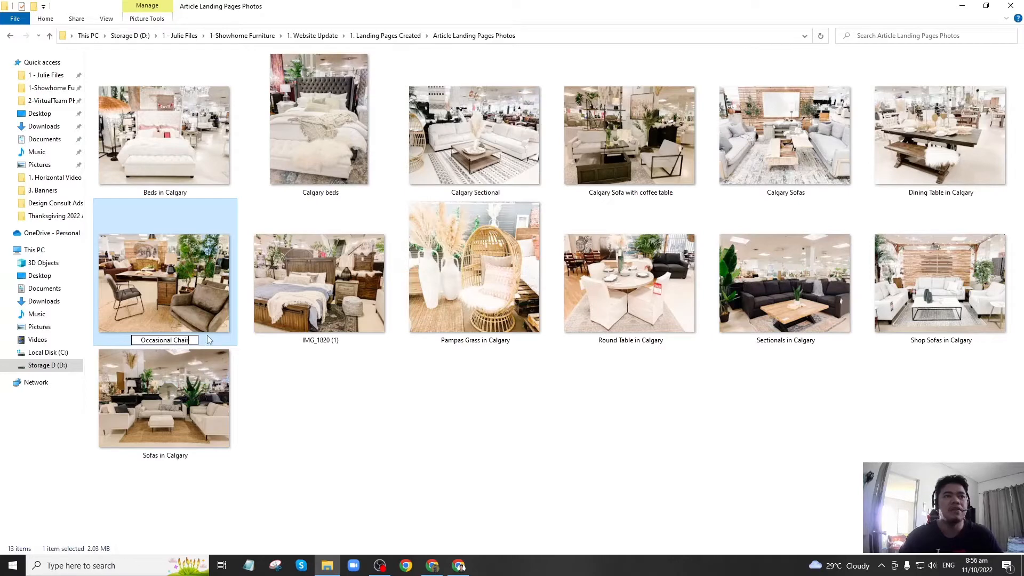
text( in Calgary)
key(Return)
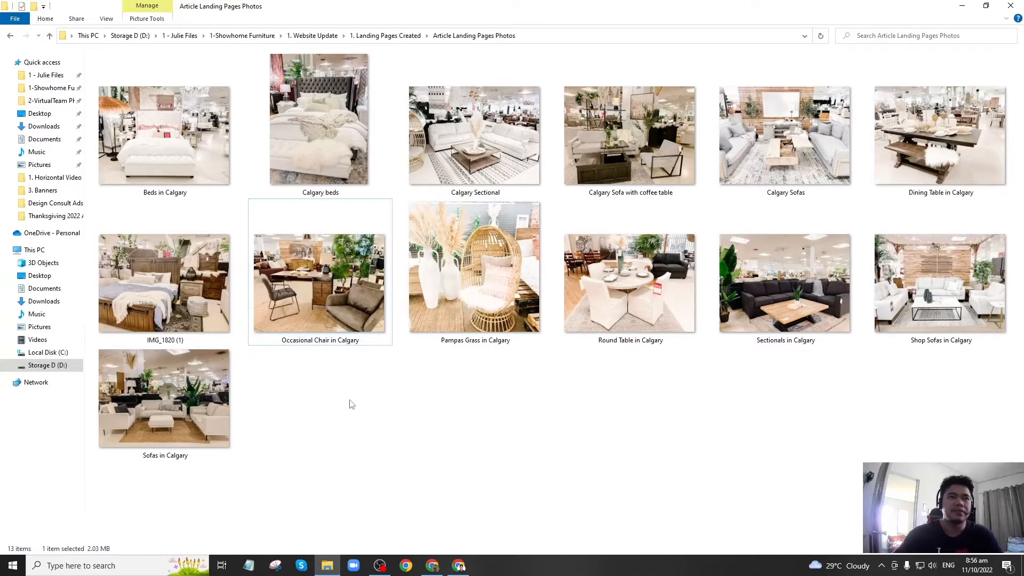
click(331, 404)
Rename the photo IMG_1820 (1) as Wooden Beds in Calgary.
click(150, 284)
key(F2)
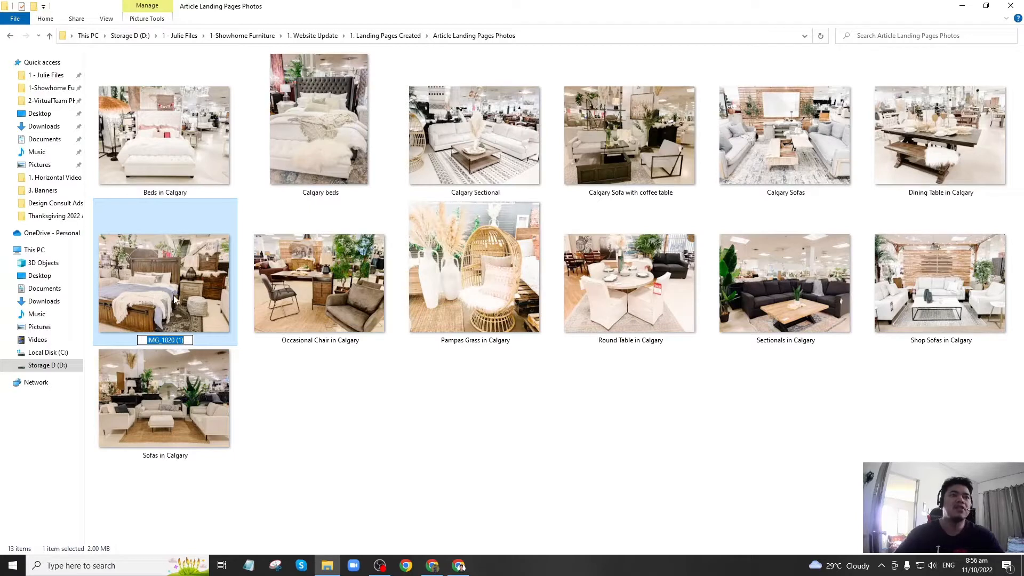
text(Wo)
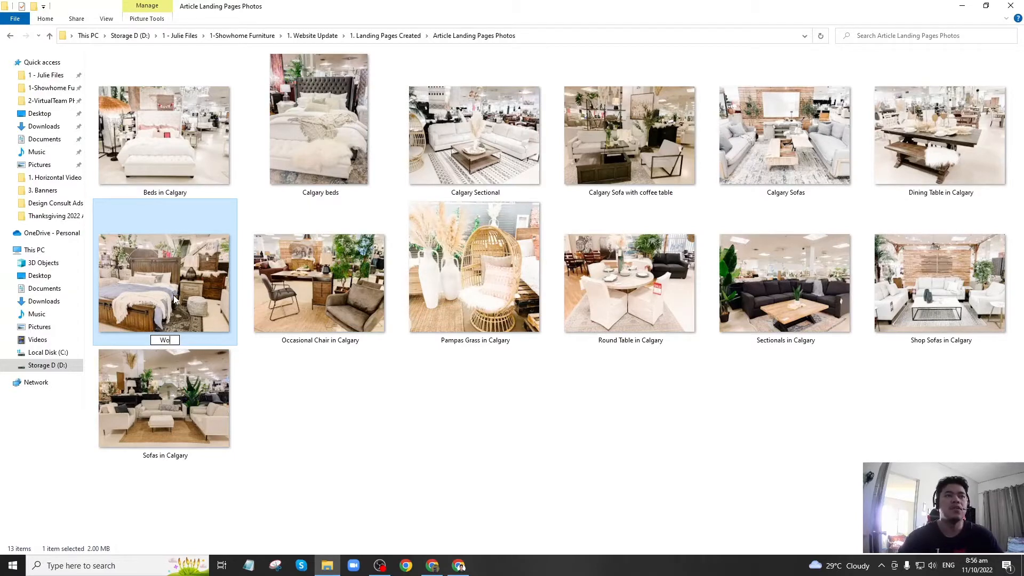
text(oden Beds in Calgary)
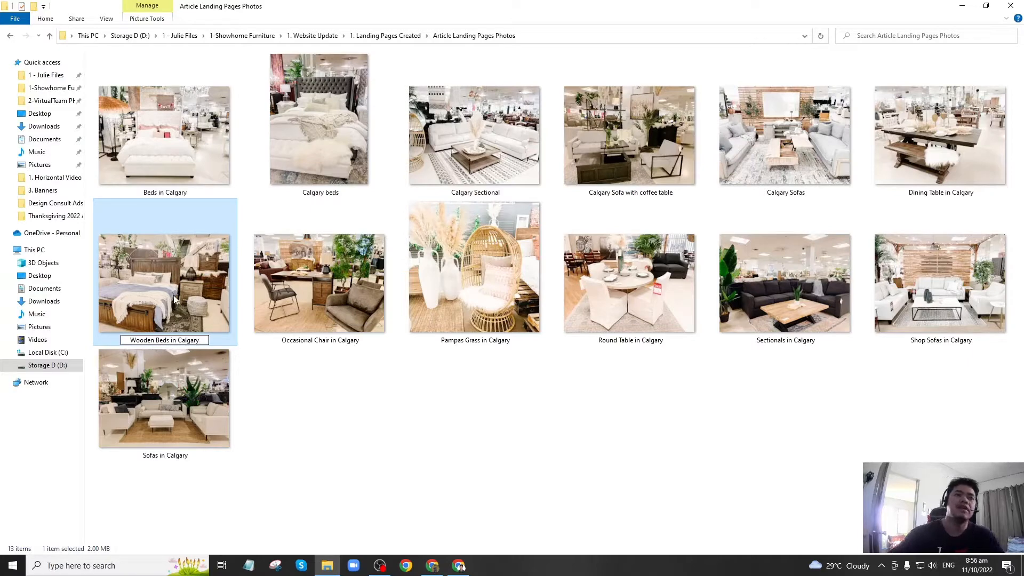
click(336, 387)
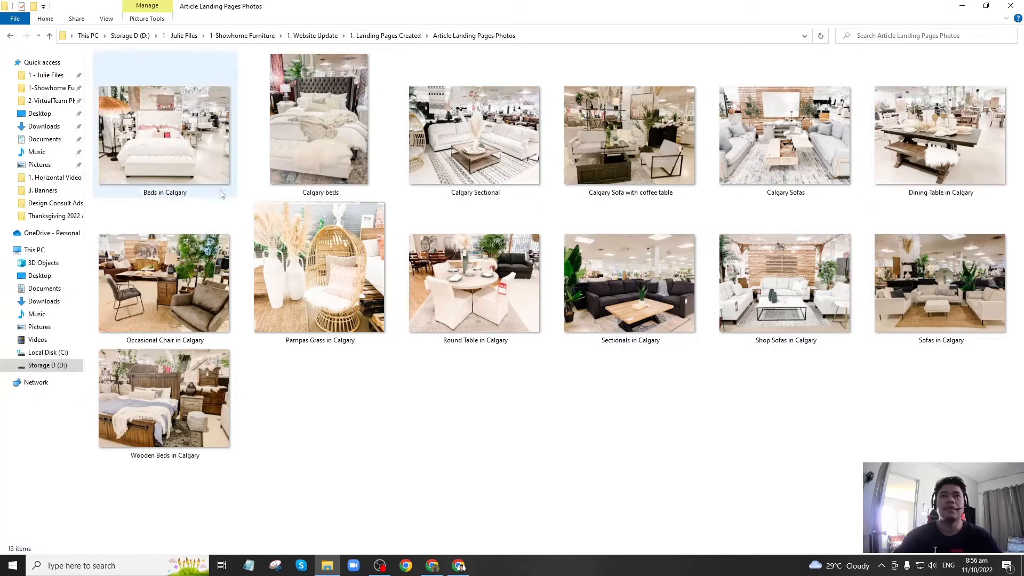
Switch to the Shogun editor in Chrome and start inserting an image after the first paragraph of the 5 Reasons article text.
click(432, 566)
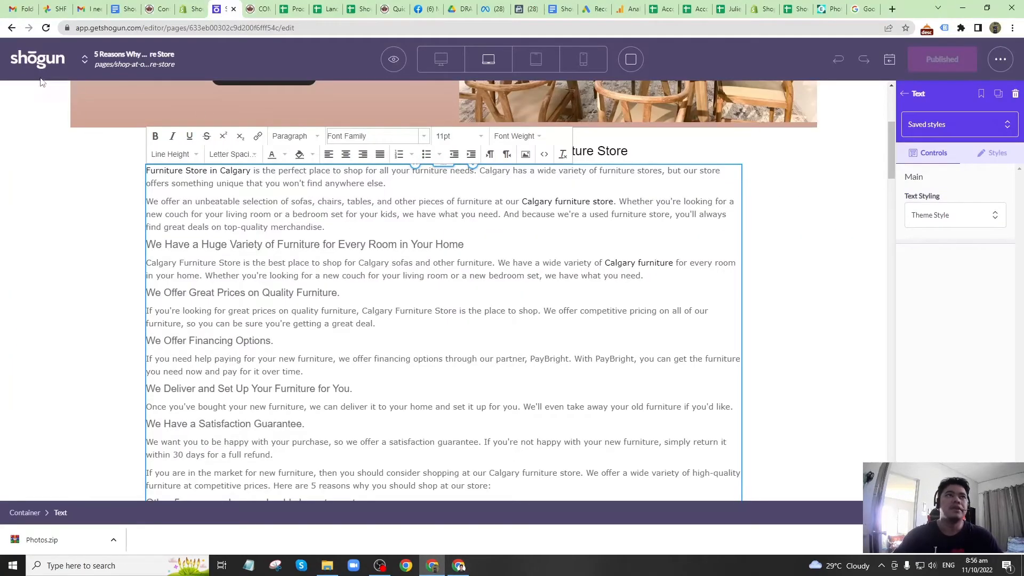
scroll(354, 235, up, 4)
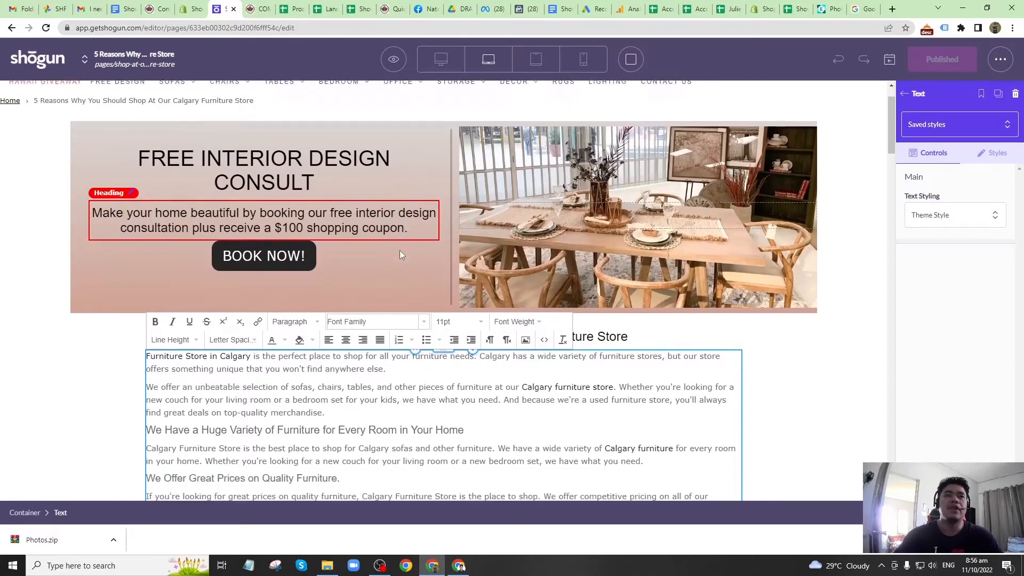
scroll(399, 251, down, 2)
scroll(445, 273, down, 1)
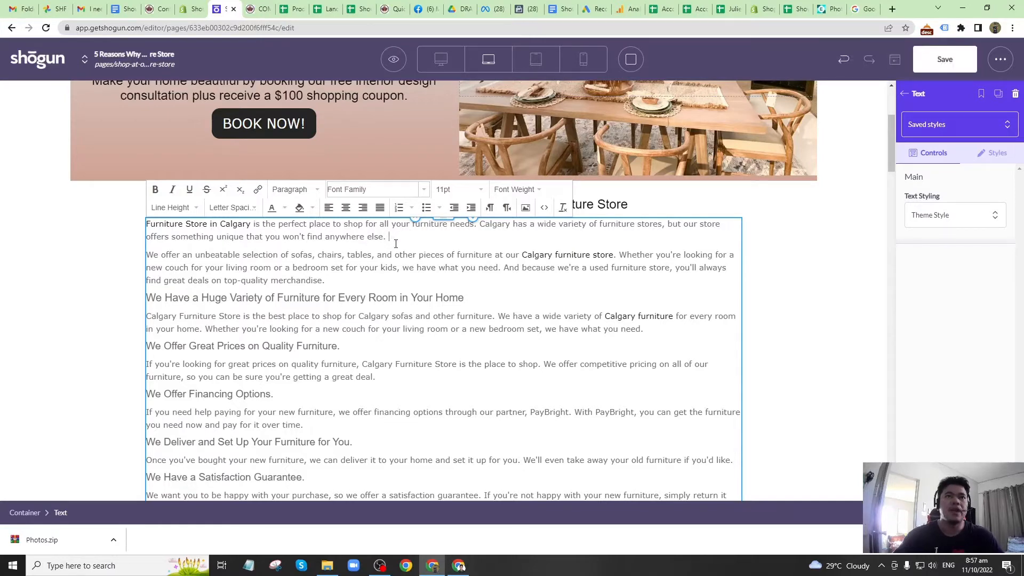
click(526, 210)
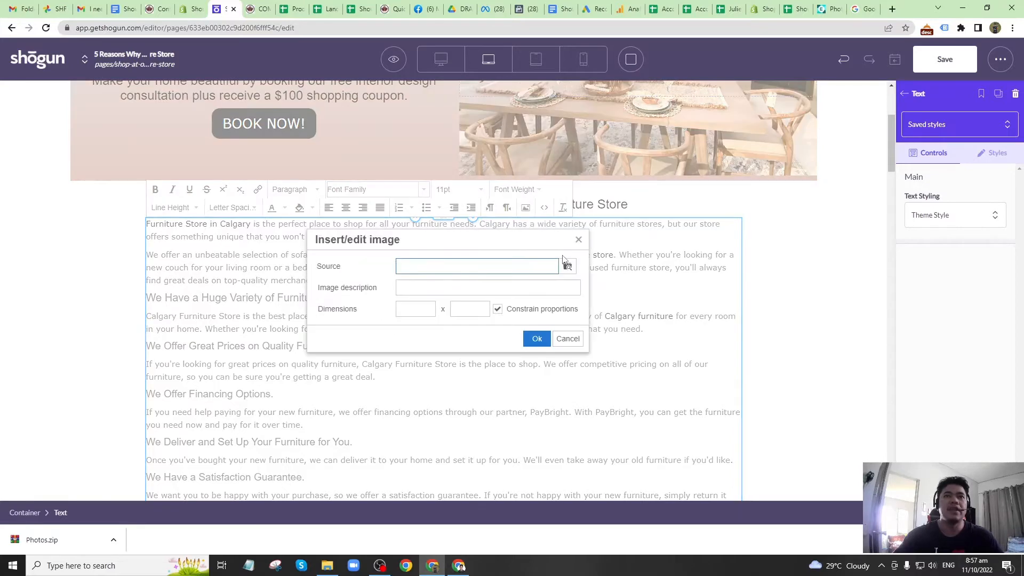
Upload Calgary Sofas from 1. Website Update > 1. Landing Pages Created > Article Landing Pages Photos as the image source.
click(567, 267)
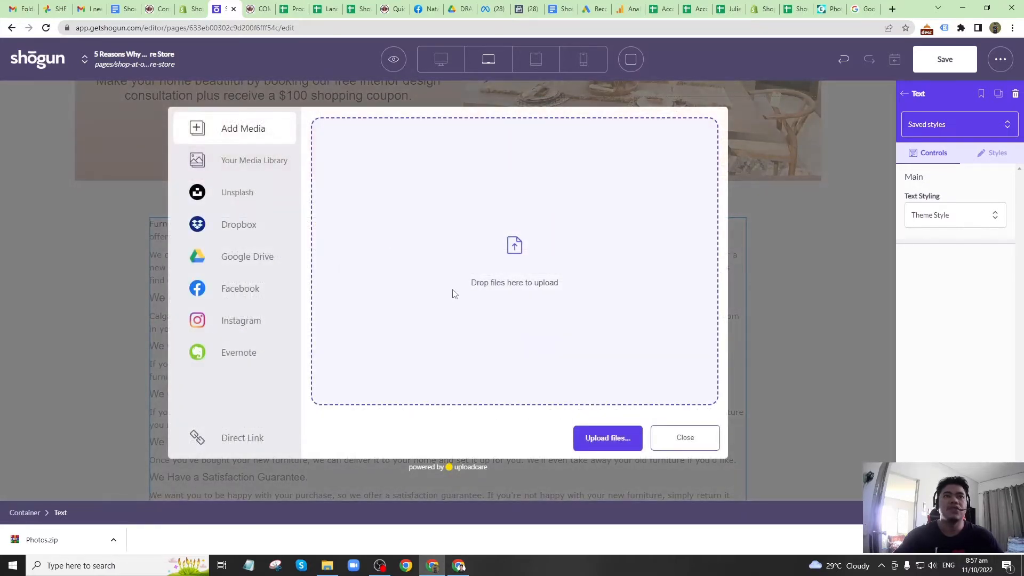
click(260, 168)
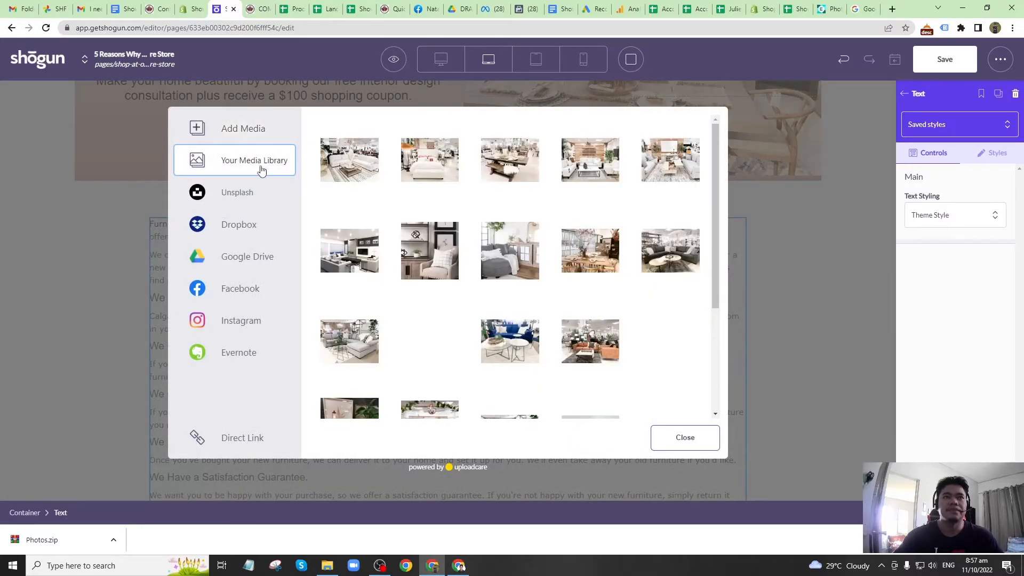
click(235, 138)
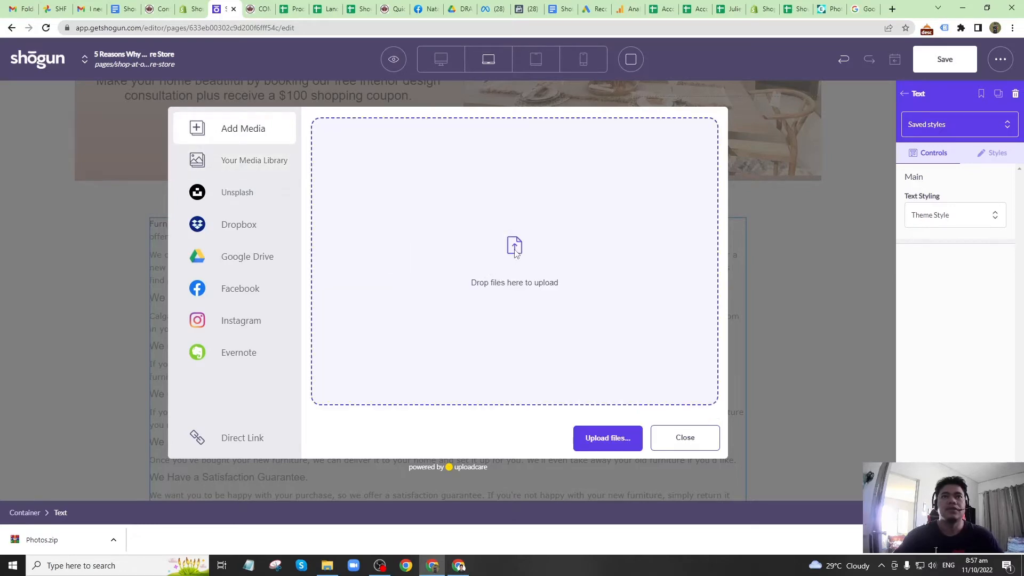
click(597, 443)
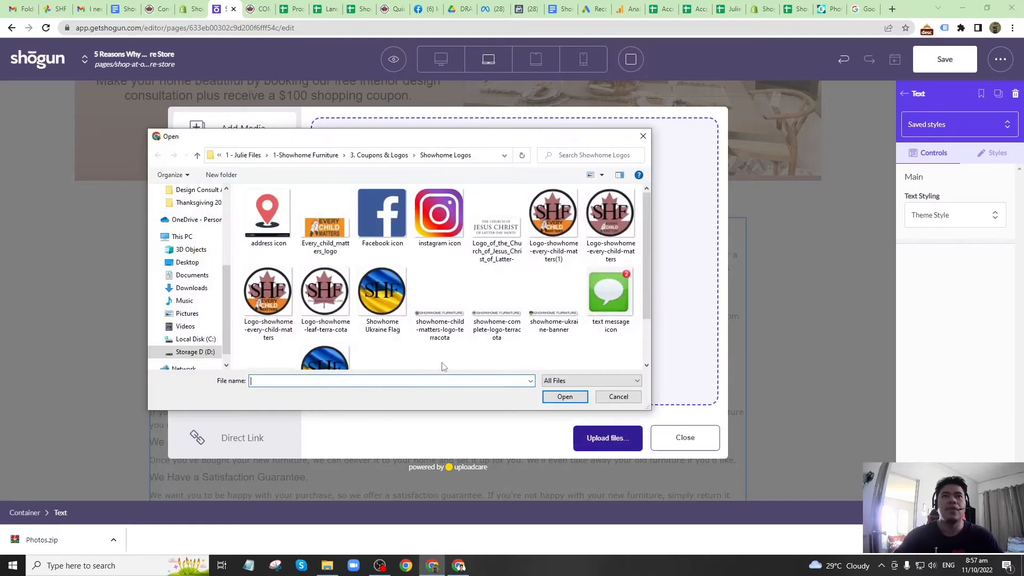
click(295, 157)
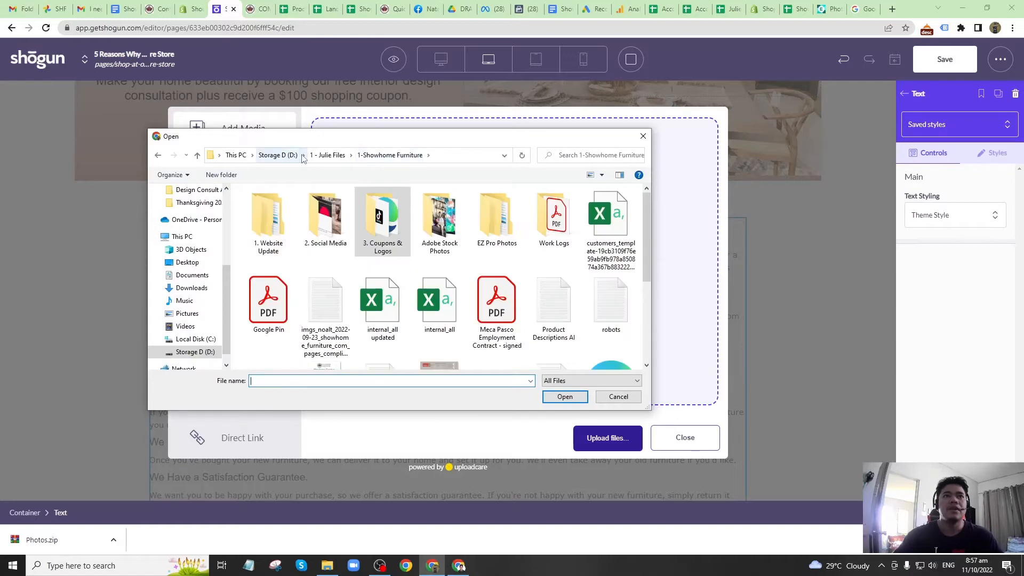
double_click(283, 232)
double_click(296, 206)
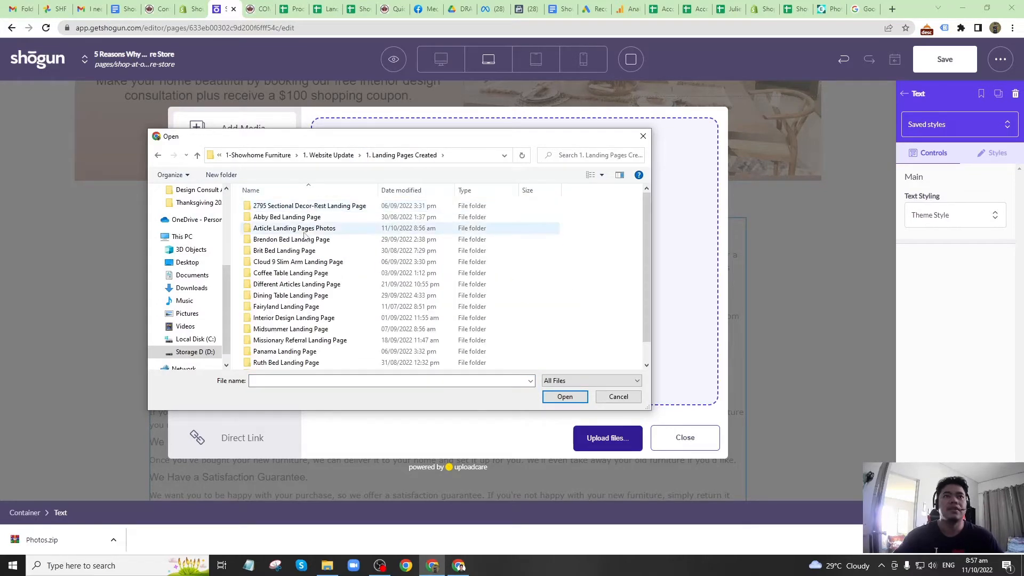
double_click(304, 230)
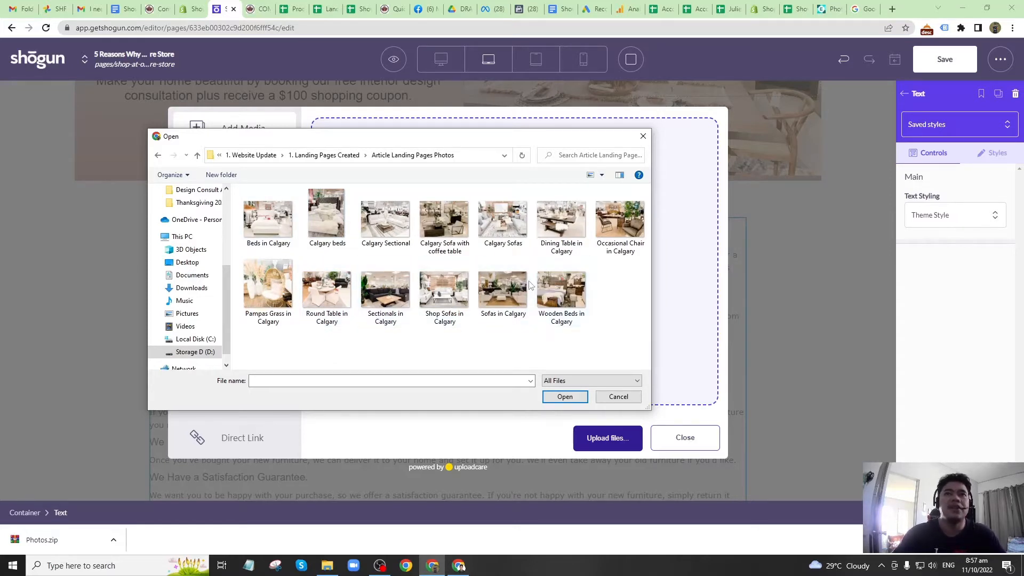
click(503, 216)
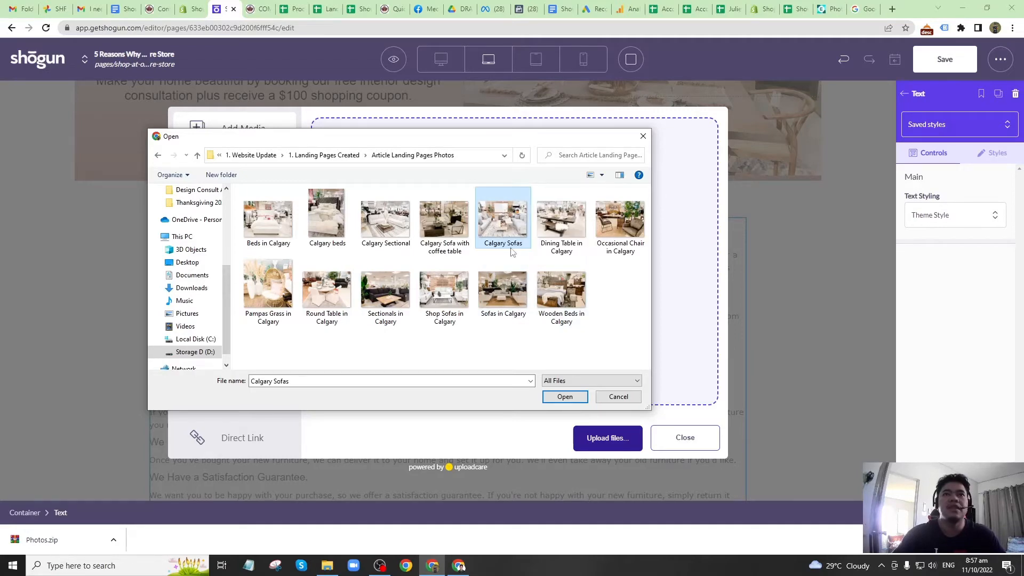
click(565, 397)
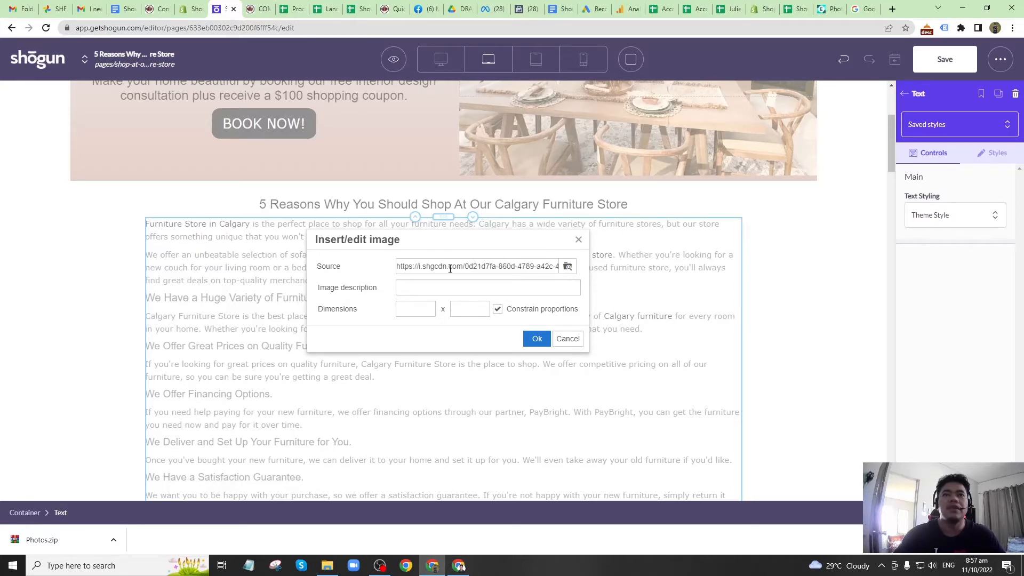
Describe the new image as Calgary Sofas, set its width to 450, and insert it into the article text.
click(422, 287)
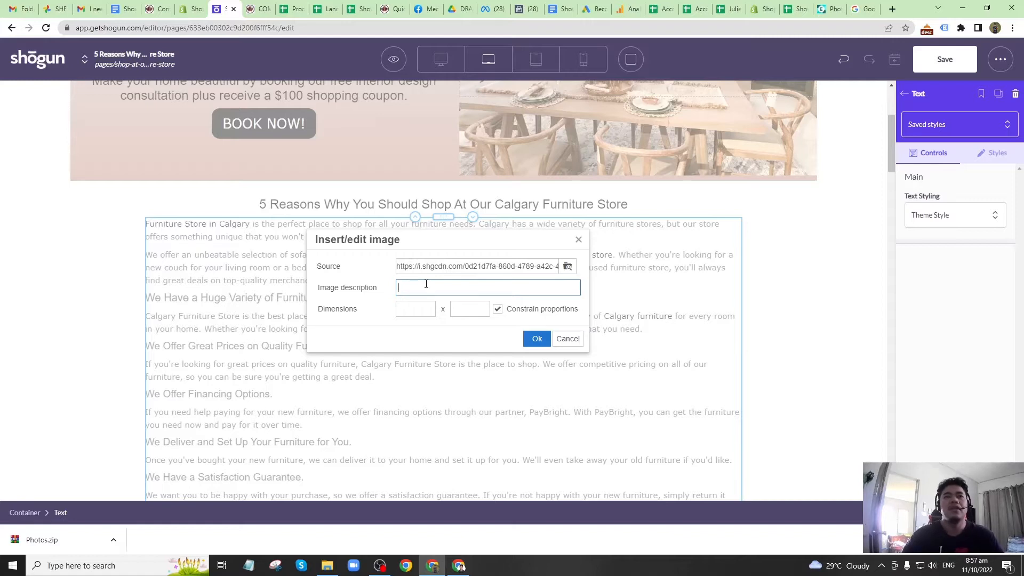
text(a)
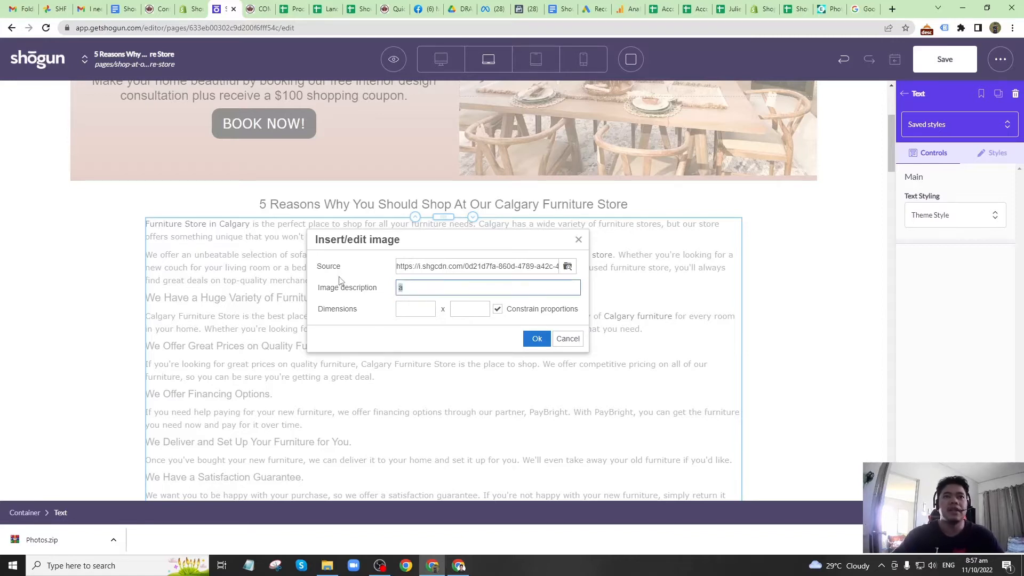
text(Calgary Sofas)
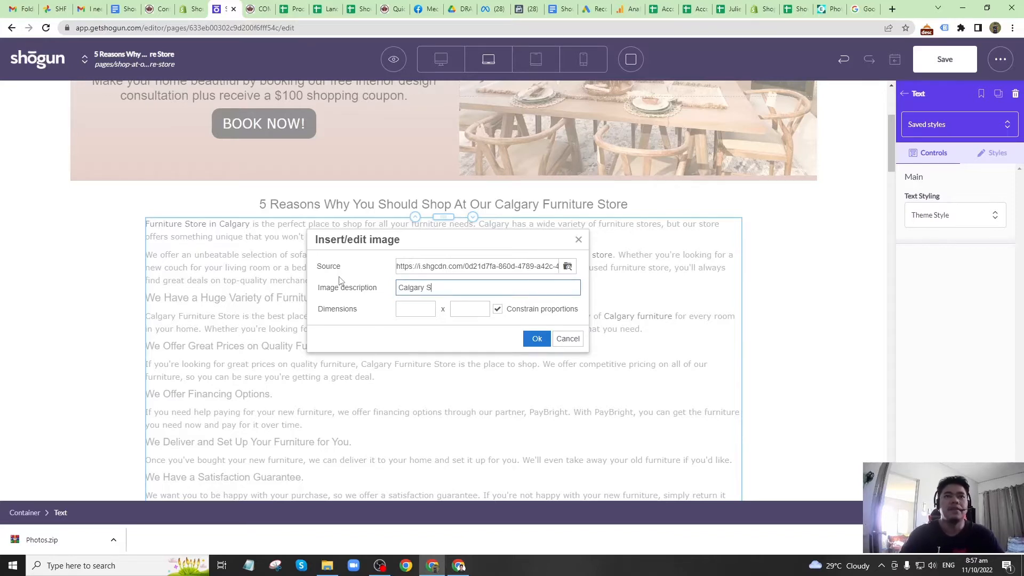
click(422, 307)
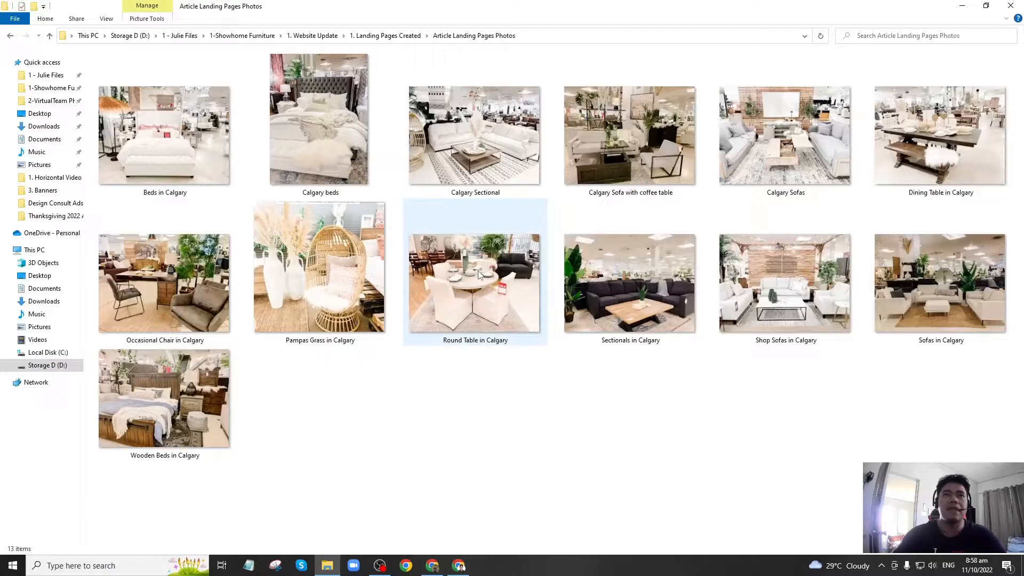
key(alt+Tab)
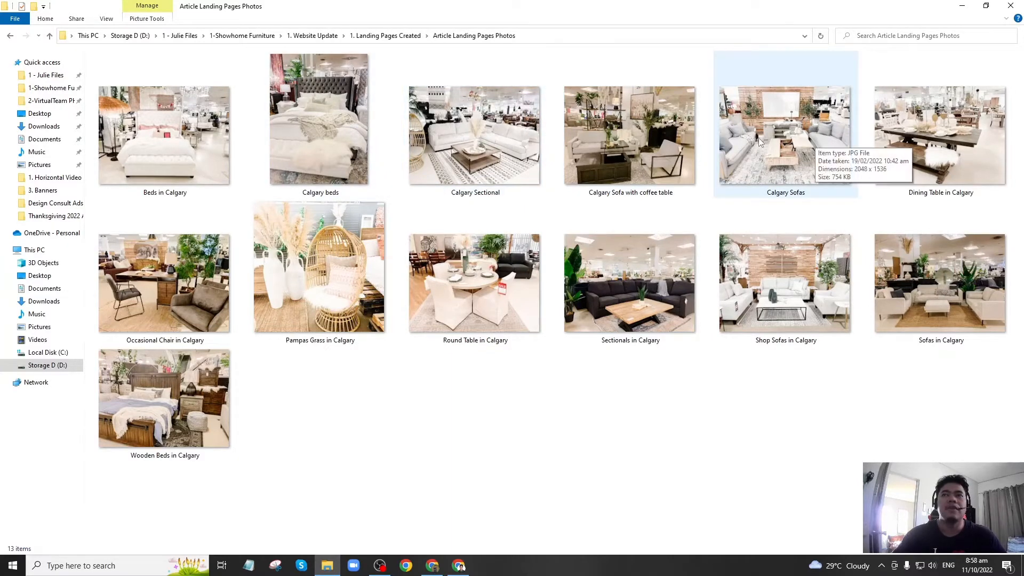
key(alt+Tab)
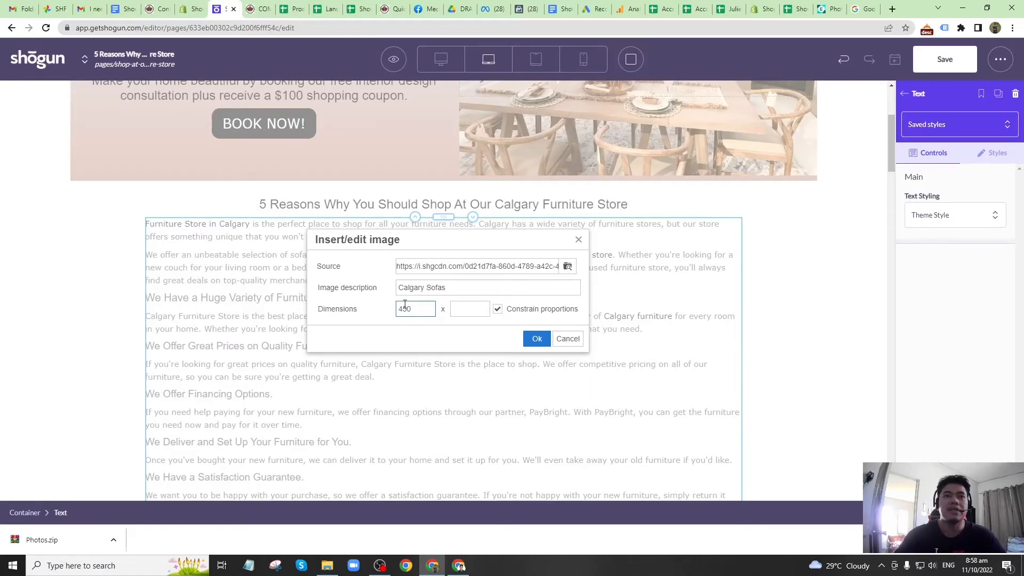
click(537, 338)
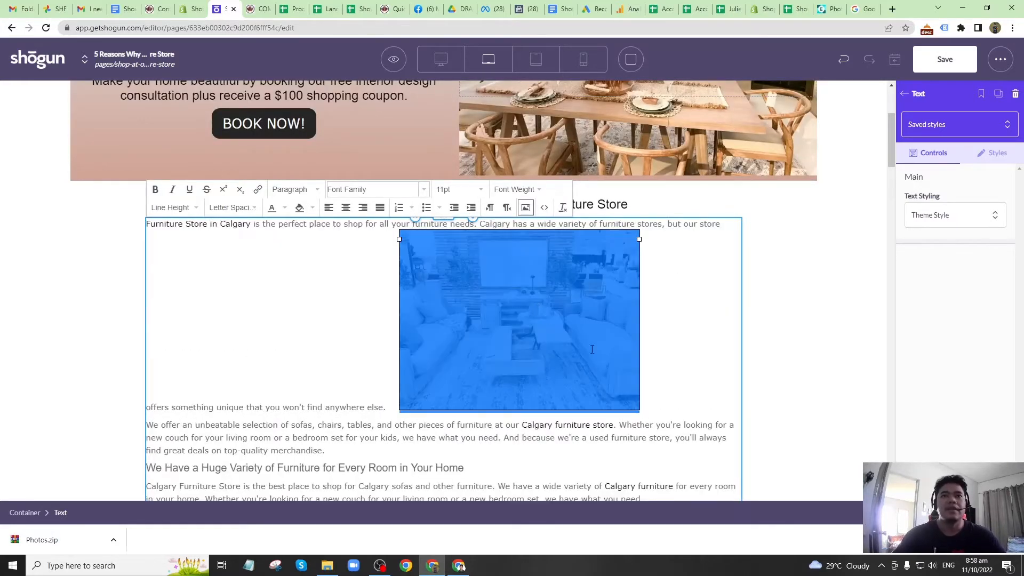
Align the Calgary Sofas image to the right so the article text wraps beside it.
click(599, 320)
click(364, 208)
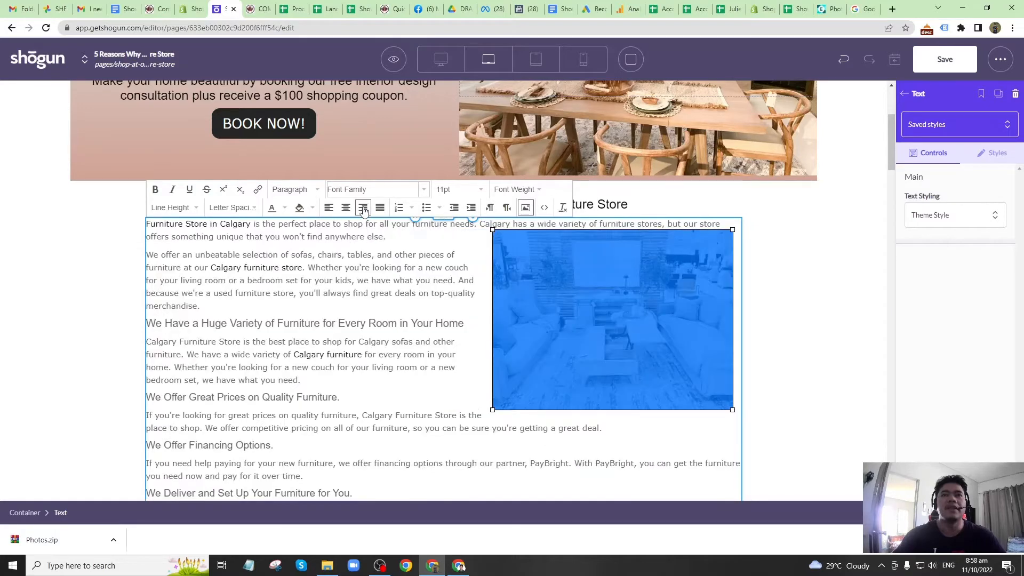
click(509, 329)
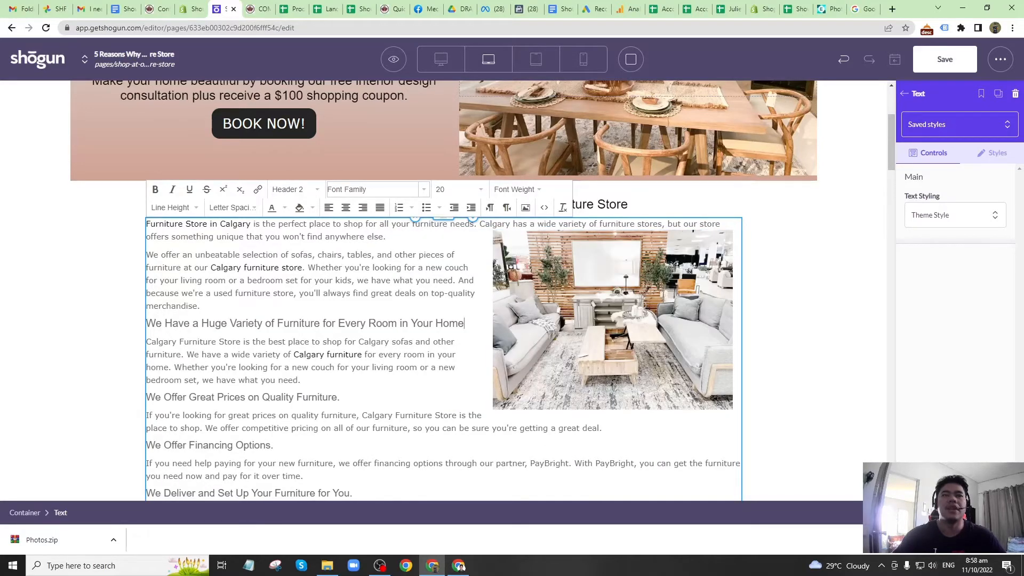
Place the insertion point at the start of the paragraph under the heading We Have a Satisfaction Guarantee.
scroll(400, 337, down, 2)
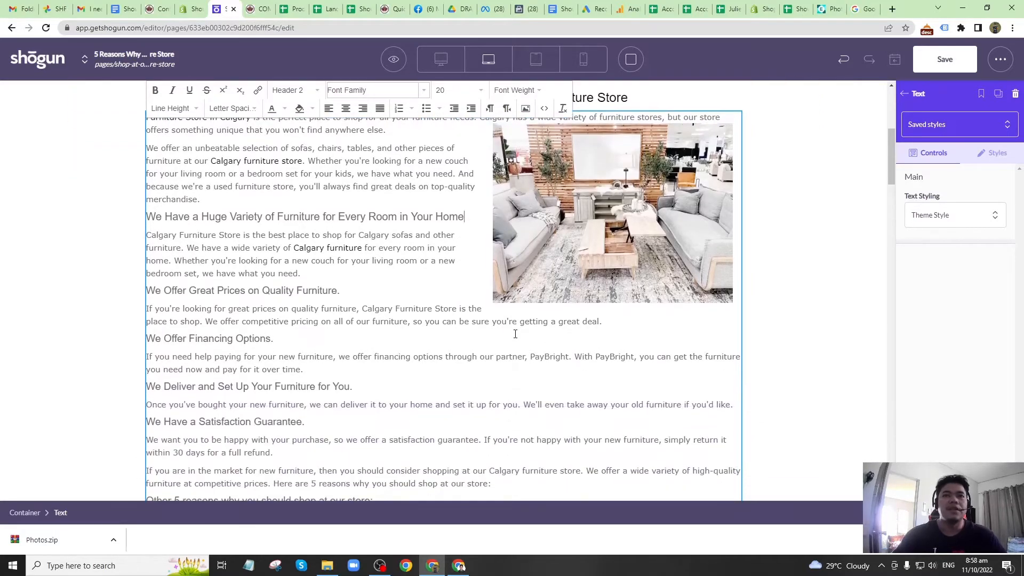
scroll(318, 364, down, 1)
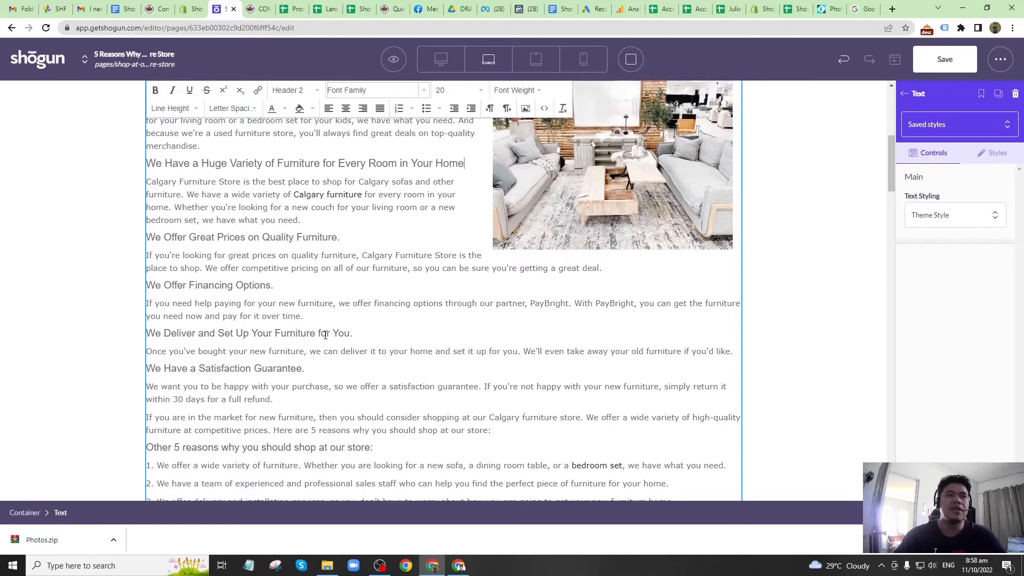
scroll(303, 361, down, 1)
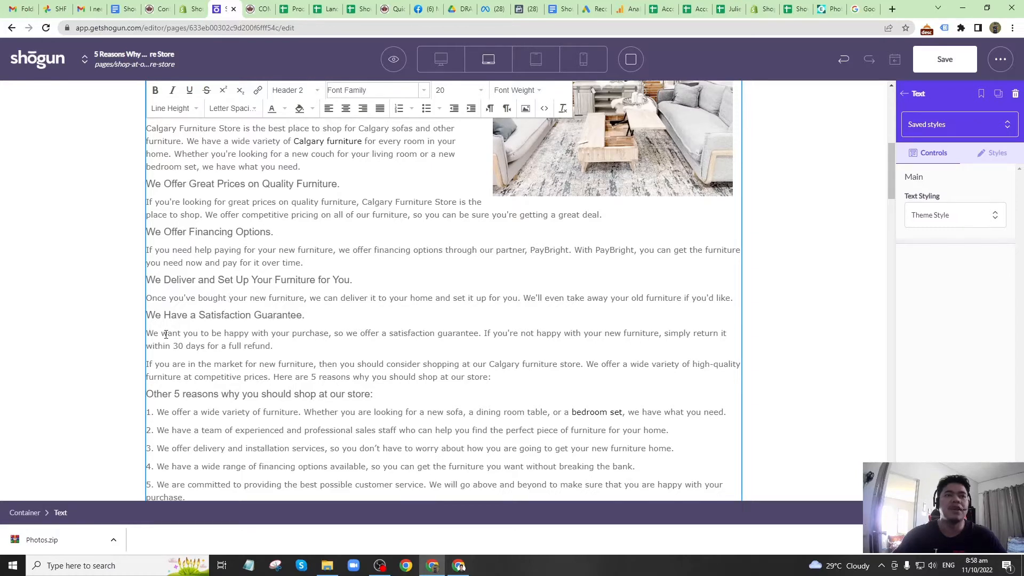
scroll(149, 338, down, 1)
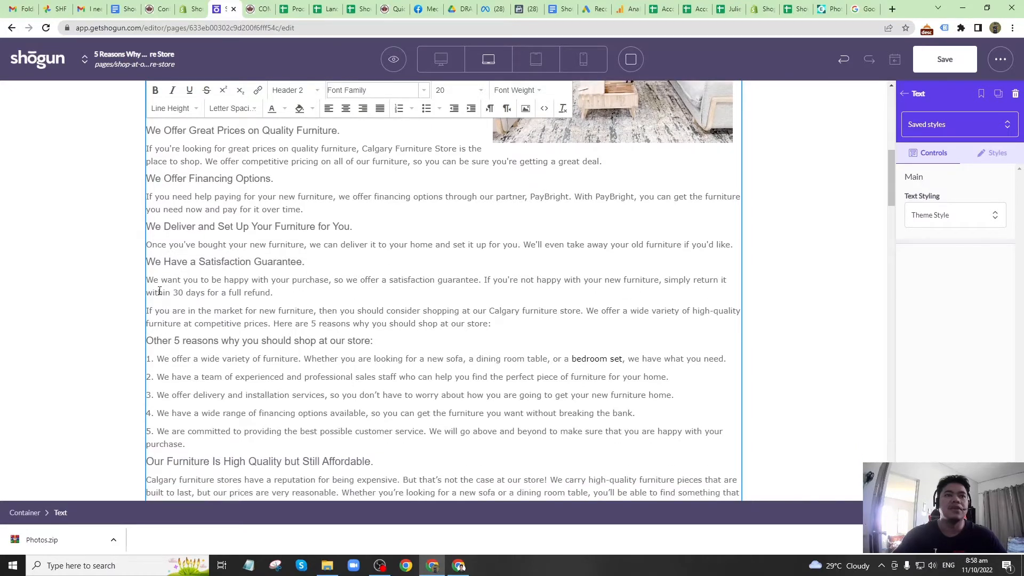
click(150, 282)
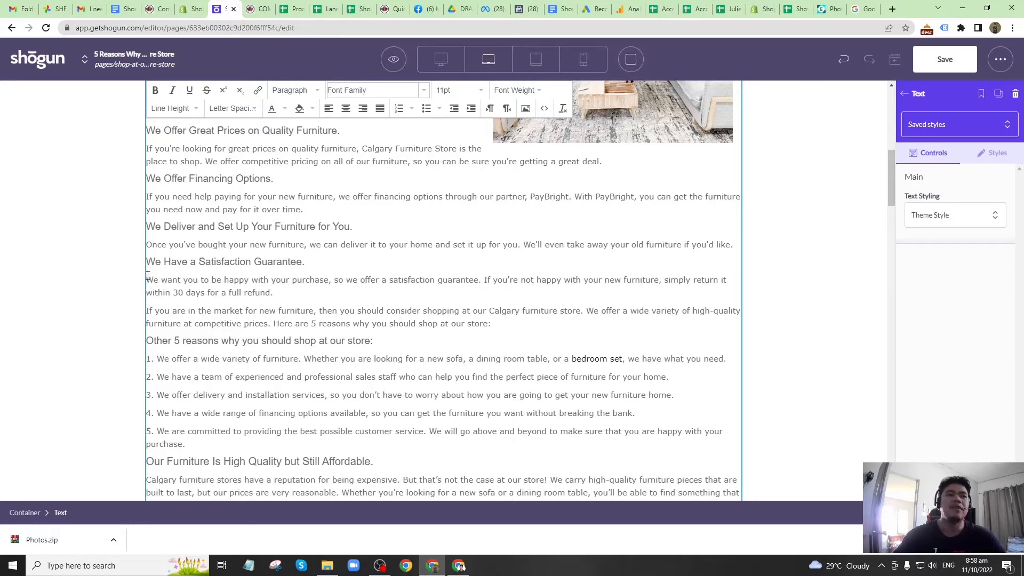
scroll(177, 284, up, 2)
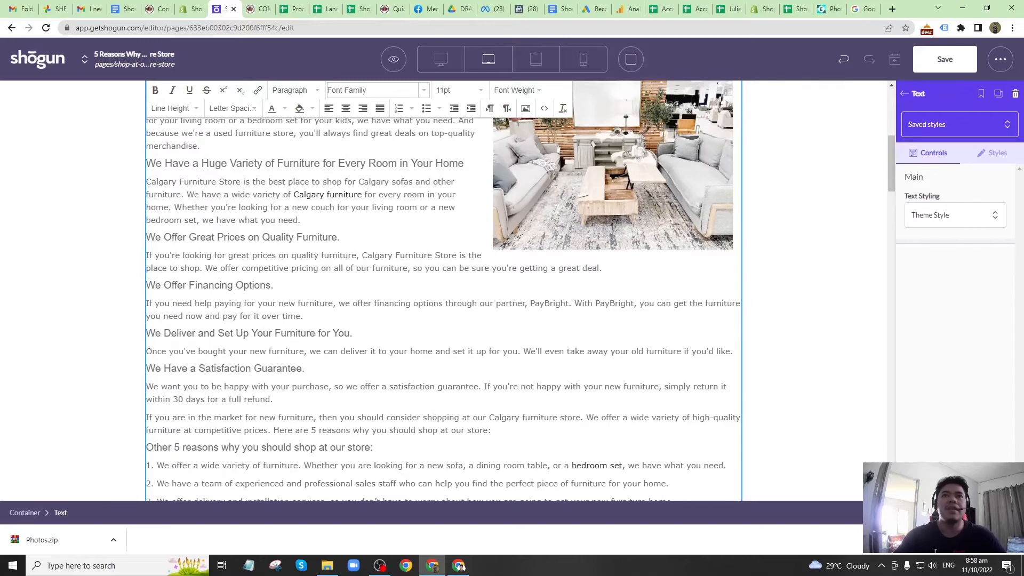
scroll(283, 346, down, 2)
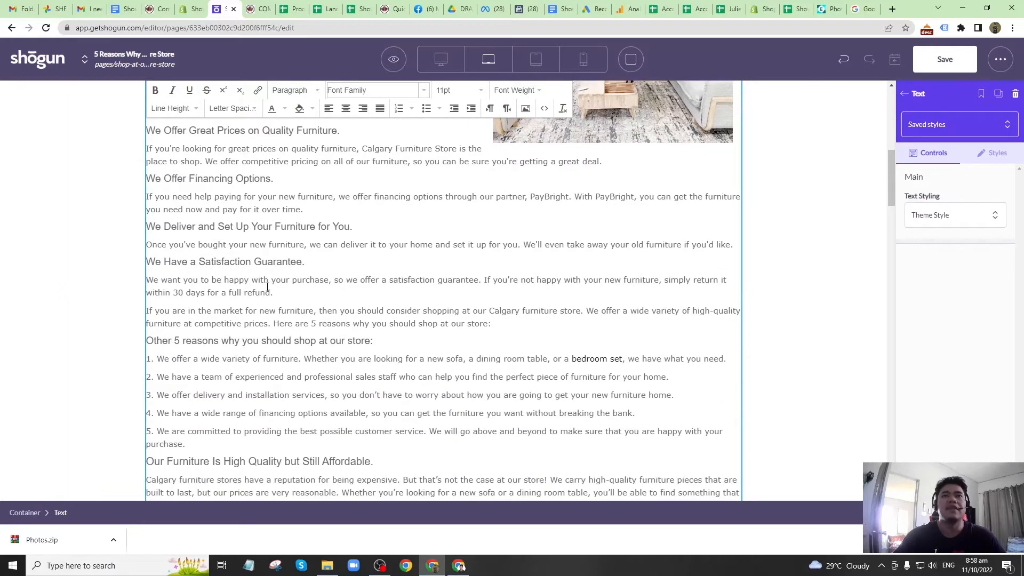
scroll(267, 287, up, 2)
scroll(531, 267, up, 2)
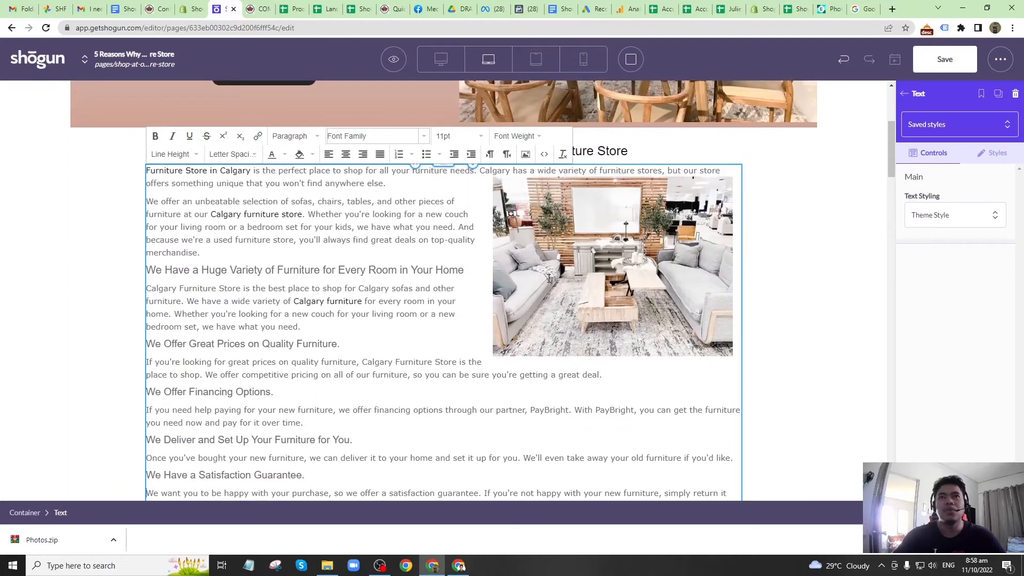
scroll(614, 214, down, 7)
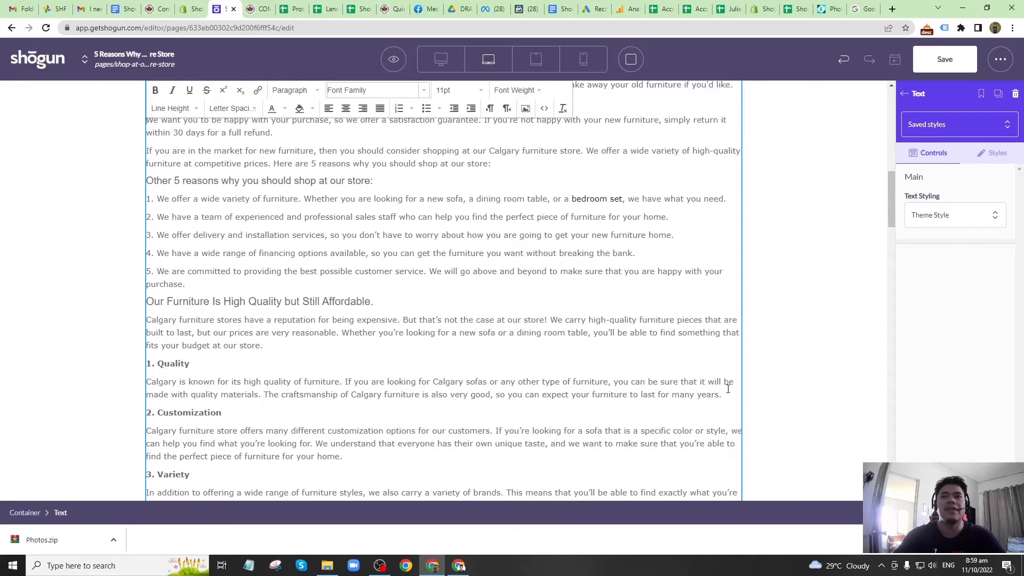
scroll(315, 320, up, 4)
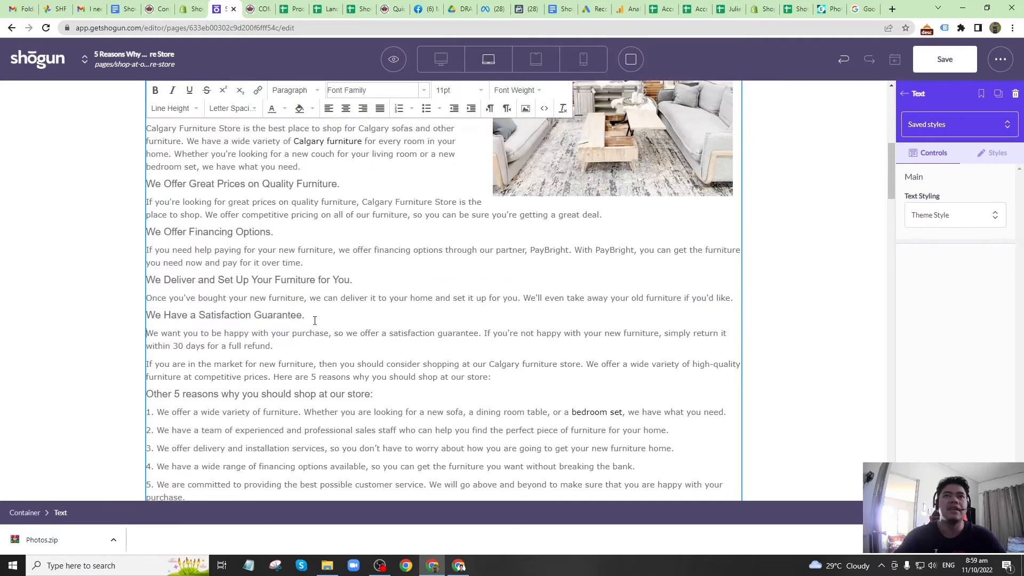
Start inserting an image there and upload Beds in Calgary from Article Landing Pages Photos as its source.
click(526, 108)
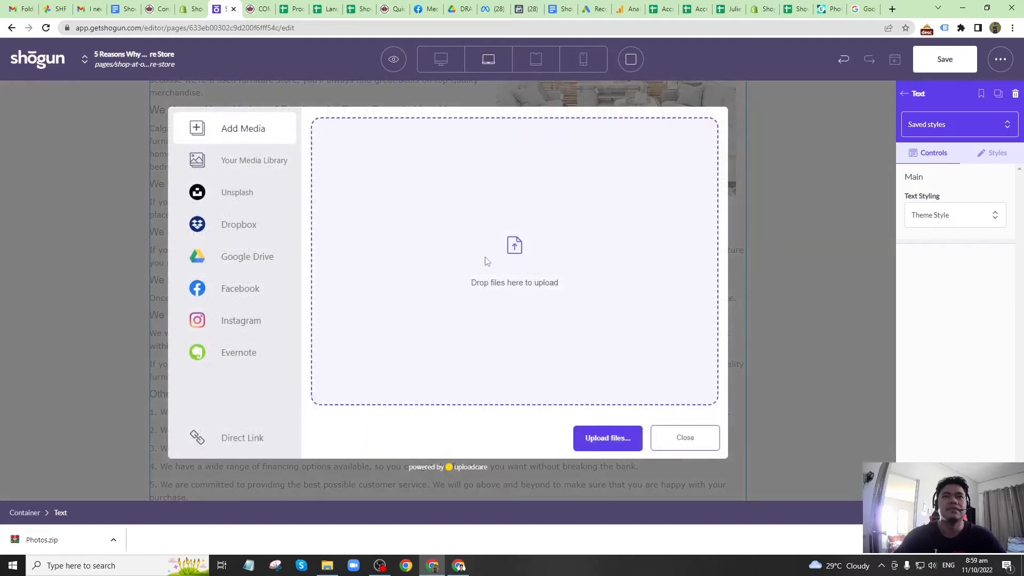
click(270, 160)
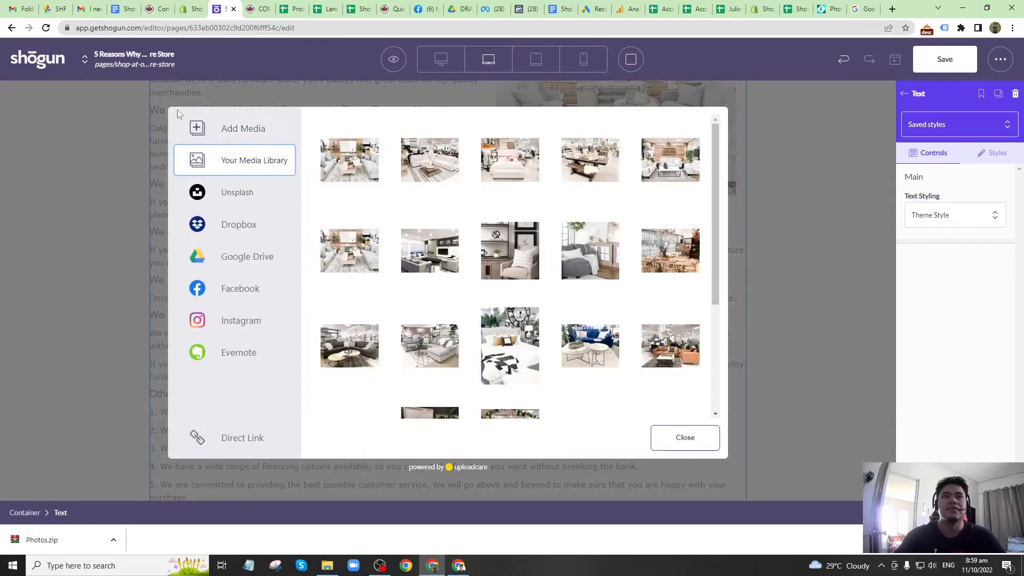
click(223, 129)
click(617, 438)
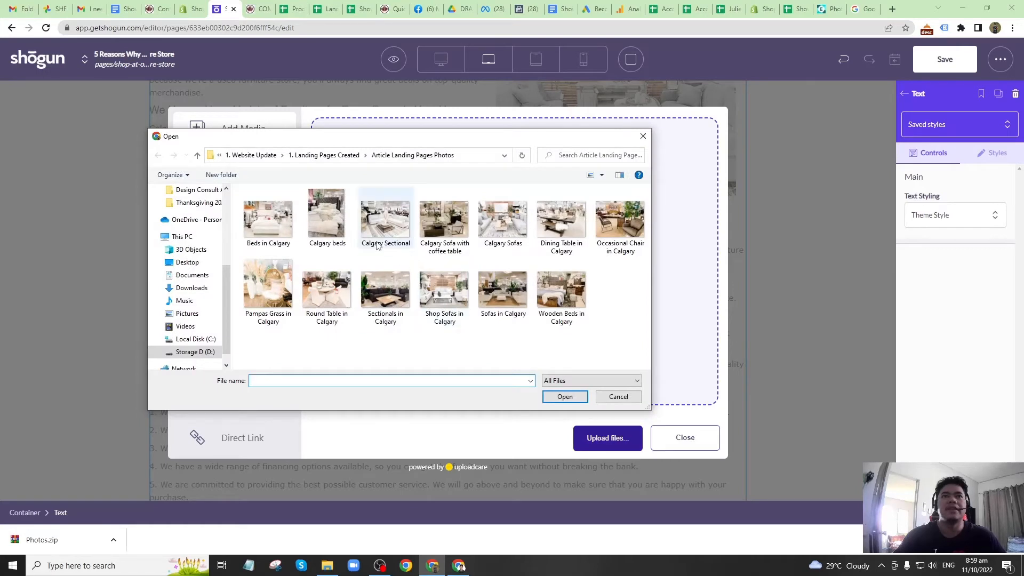
click(264, 223)
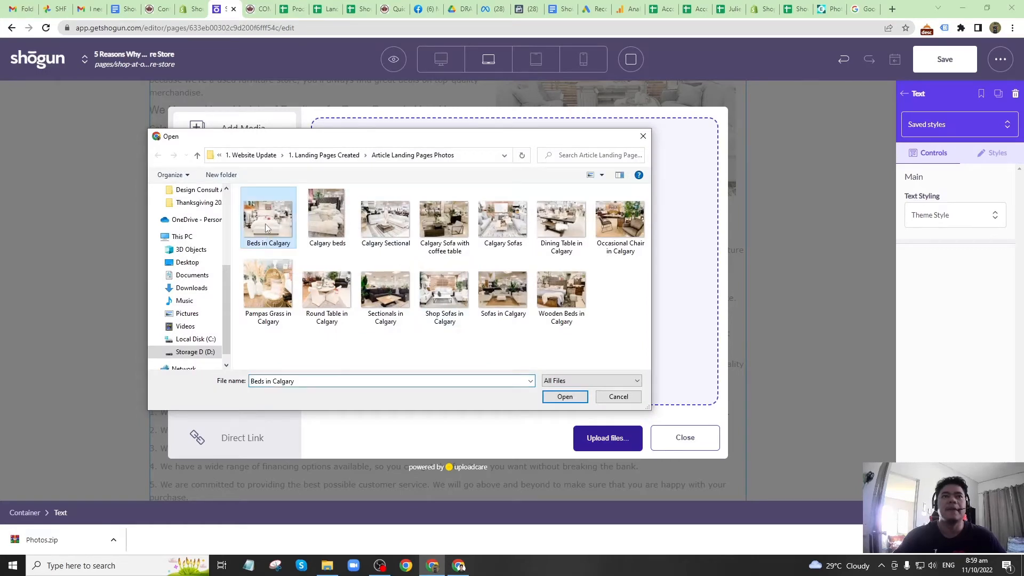
click(567, 398)
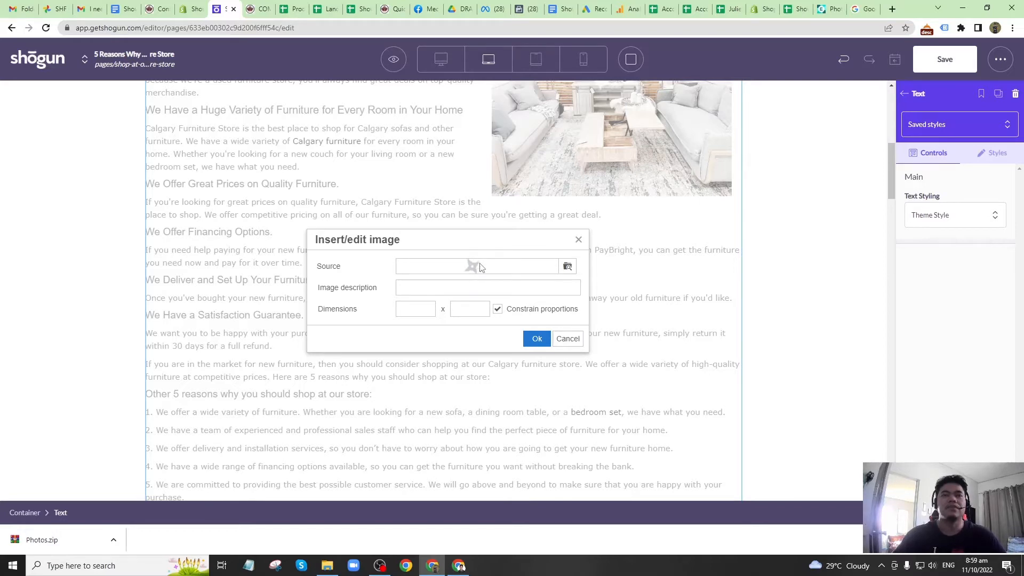
Describe the new image as Beds in Calgary, set its width to 450, and insert it into the article text.
click(464, 293)
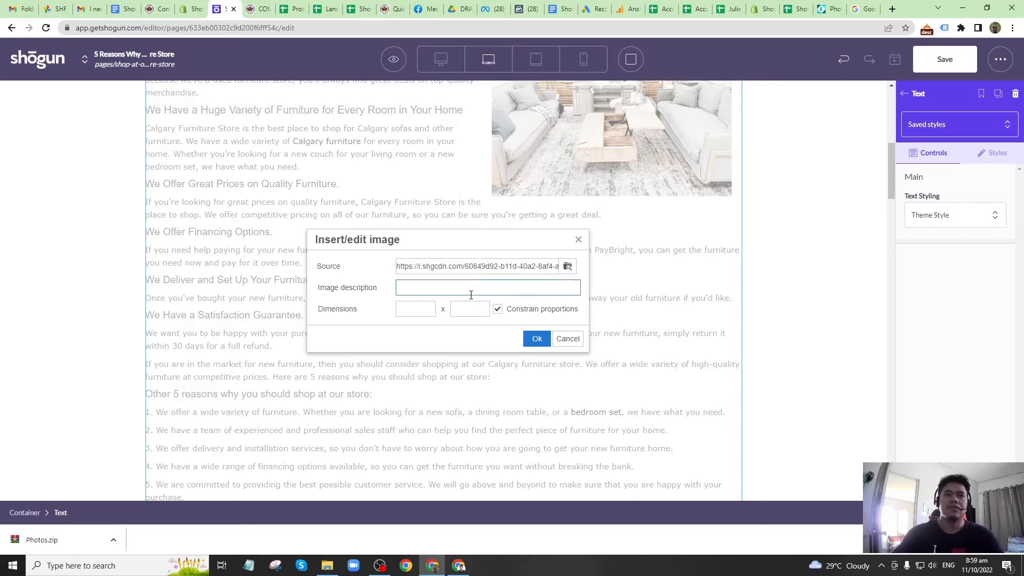
text(Beds in Calgar)
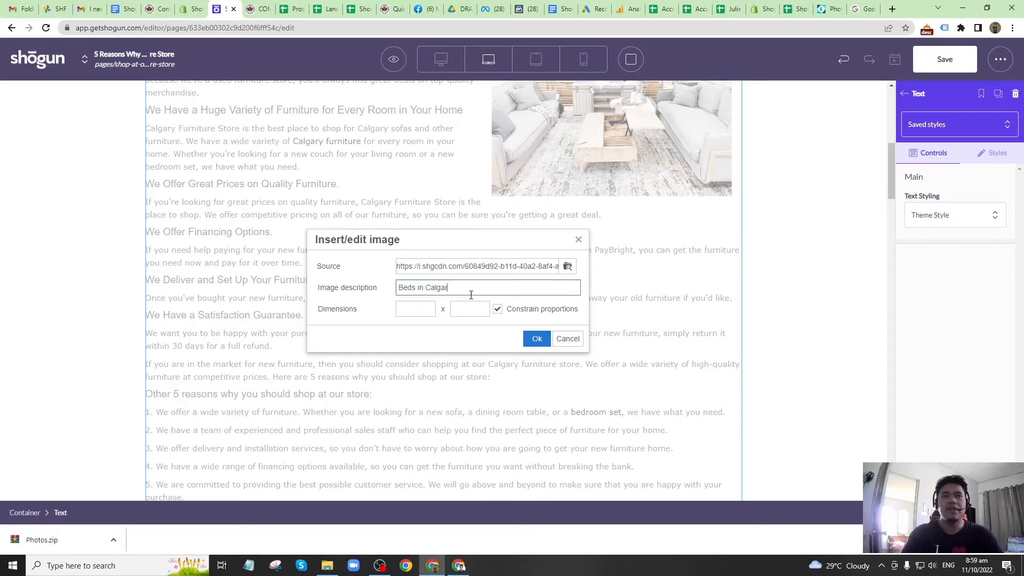
text(y)
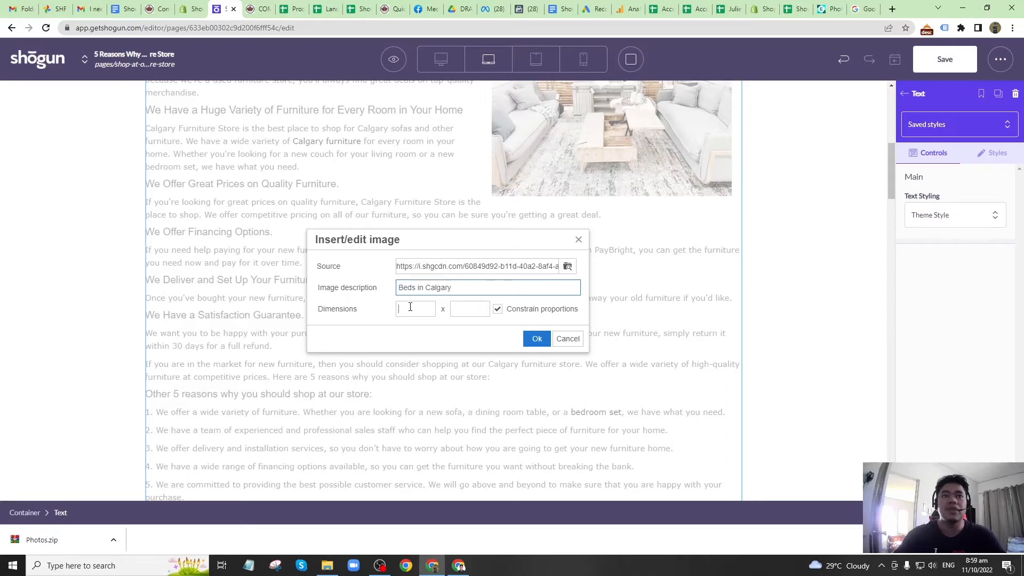
key(Tab)
text(78)
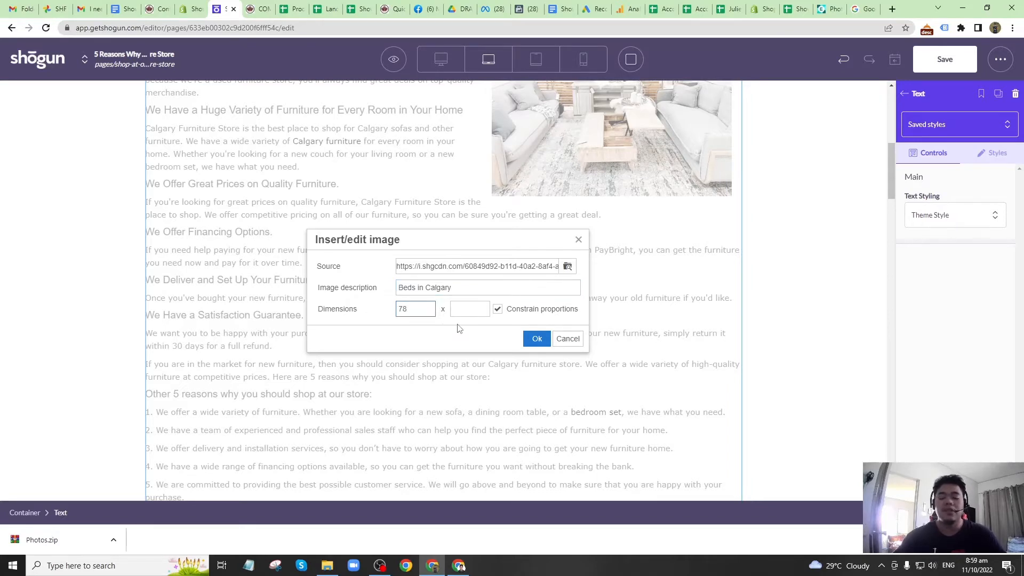
key(BackSpace)
key(BackSpace)
text(450)
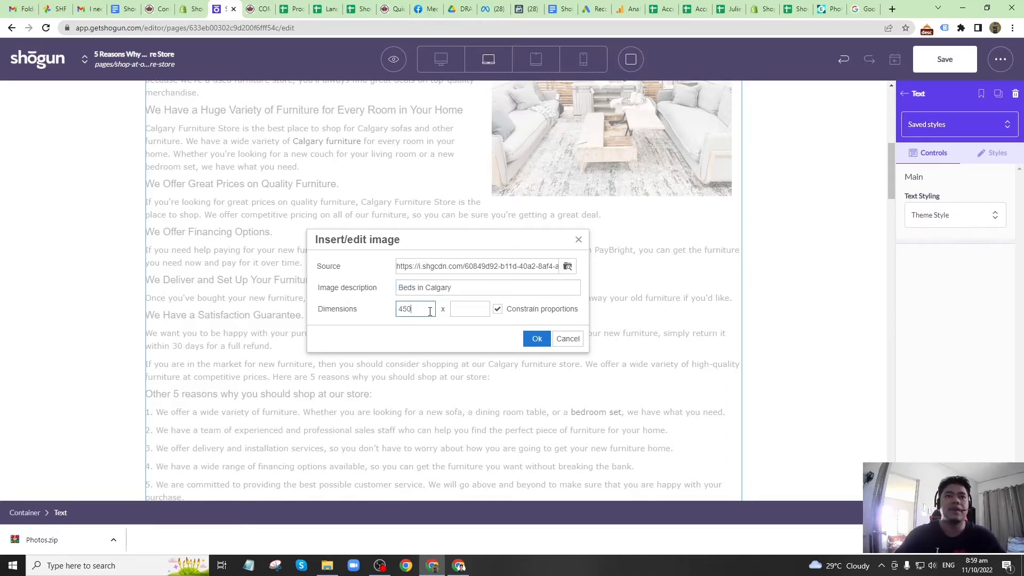
click(536, 339)
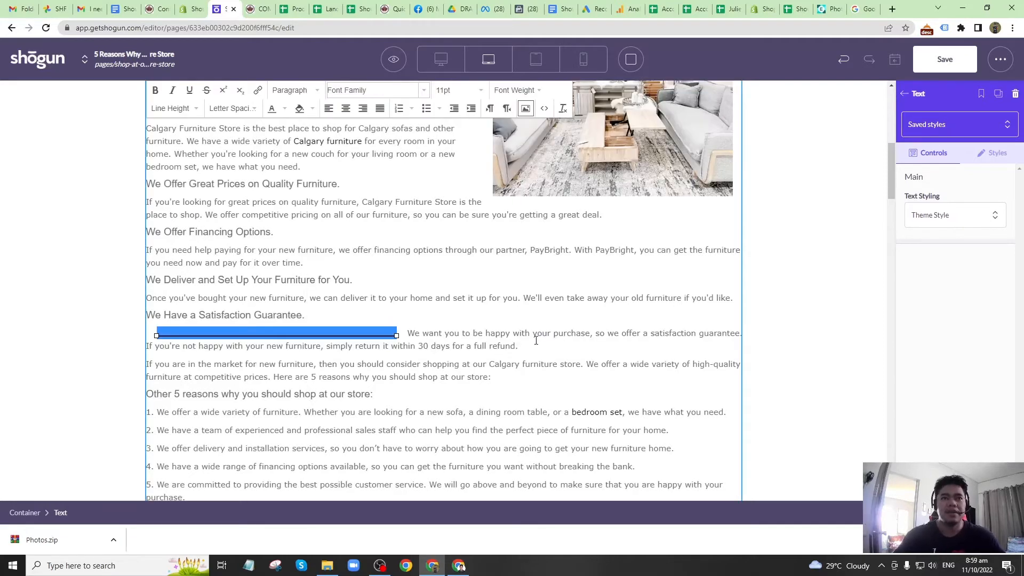
Align the Beds in Calgary image to the left so the article text wraps beside it.
scroll(448, 357, down, 3)
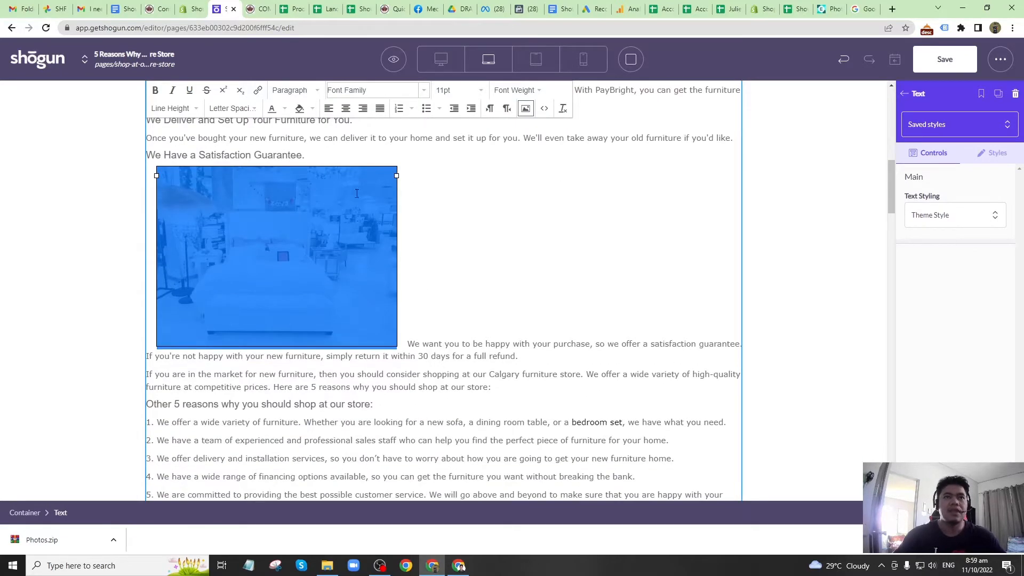
click(329, 108)
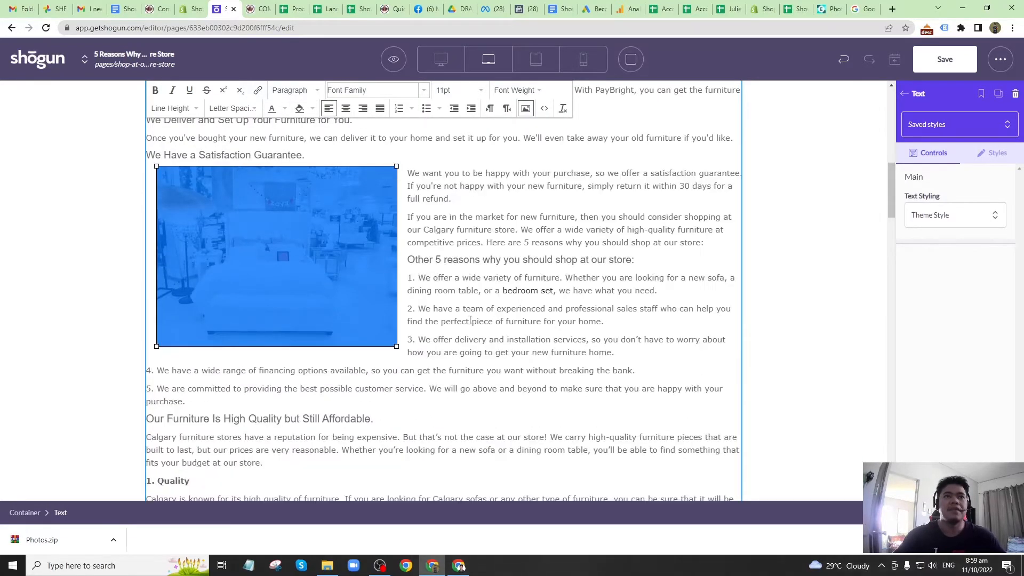
click(480, 272)
Start inserting an image at the end of the paragraph under Our Furniture Is High Quality but Still Affordable, uploading Calgary beds as its source.
scroll(325, 320, down, 2)
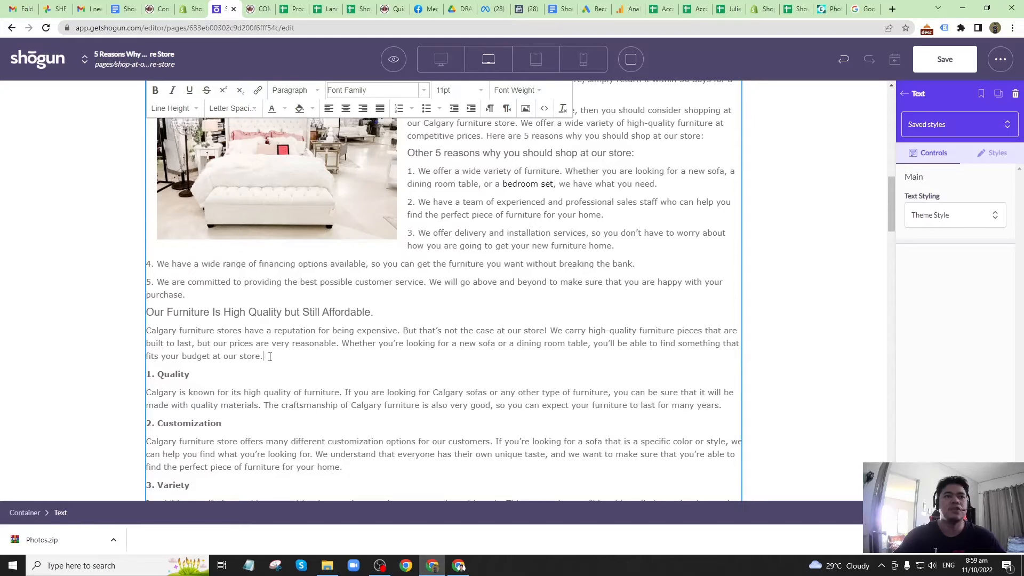
click(526, 109)
click(568, 266)
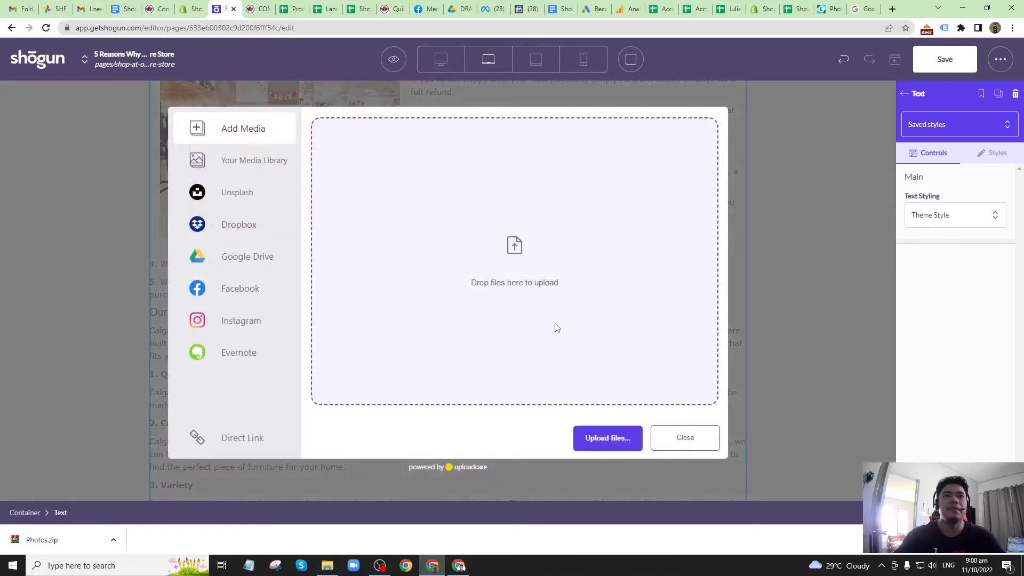
click(576, 430)
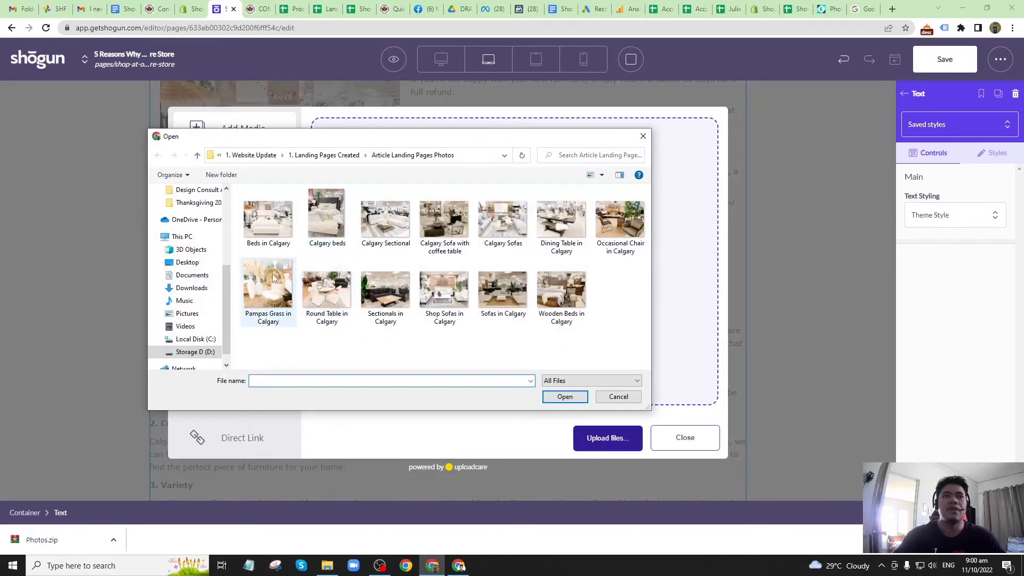
click(321, 218)
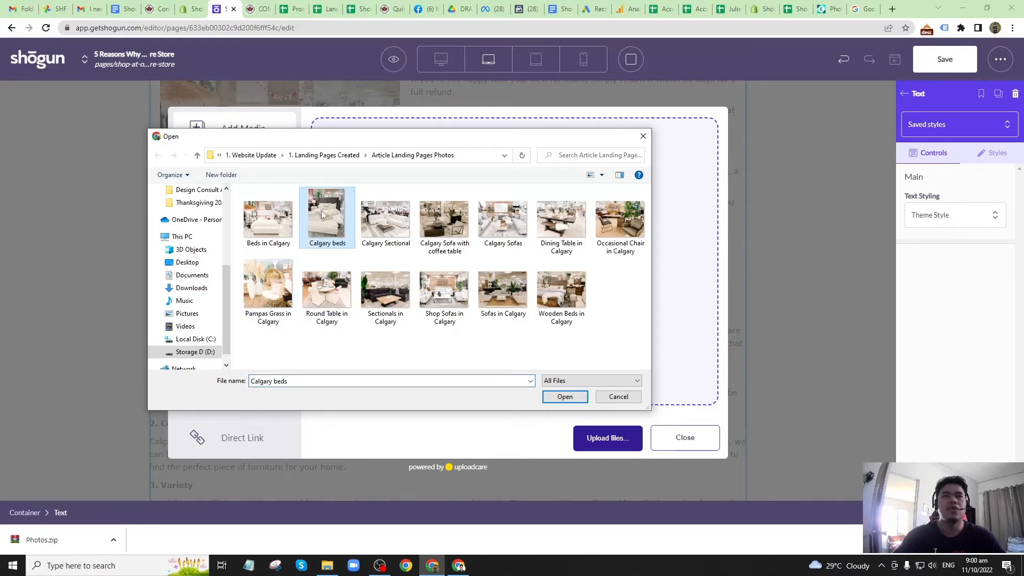
double_click(323, 213)
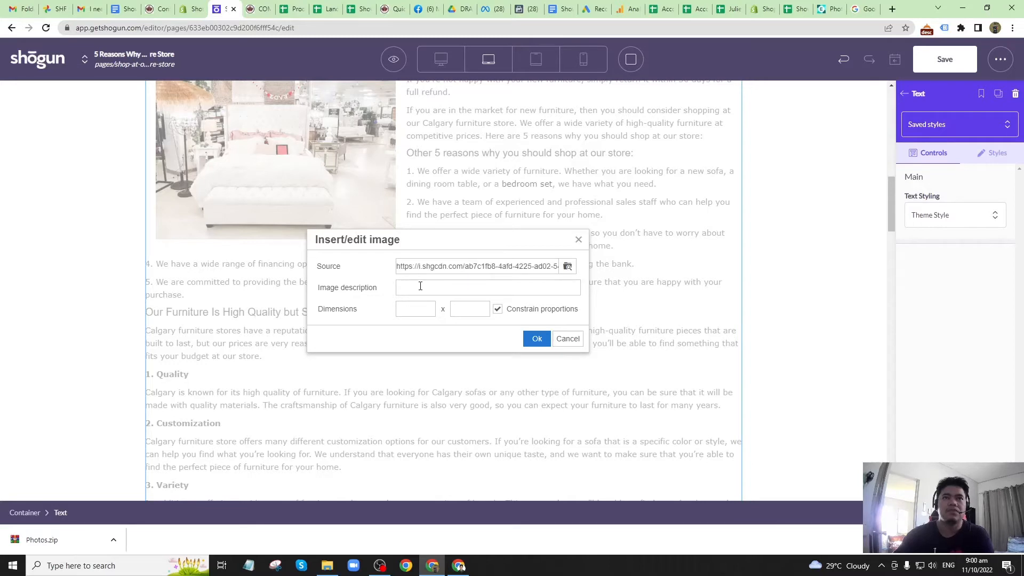
Describe the bed image as Beds in Calgary, set its height to 450, and insert it into the article text.
click(453, 287)
text(Beds )
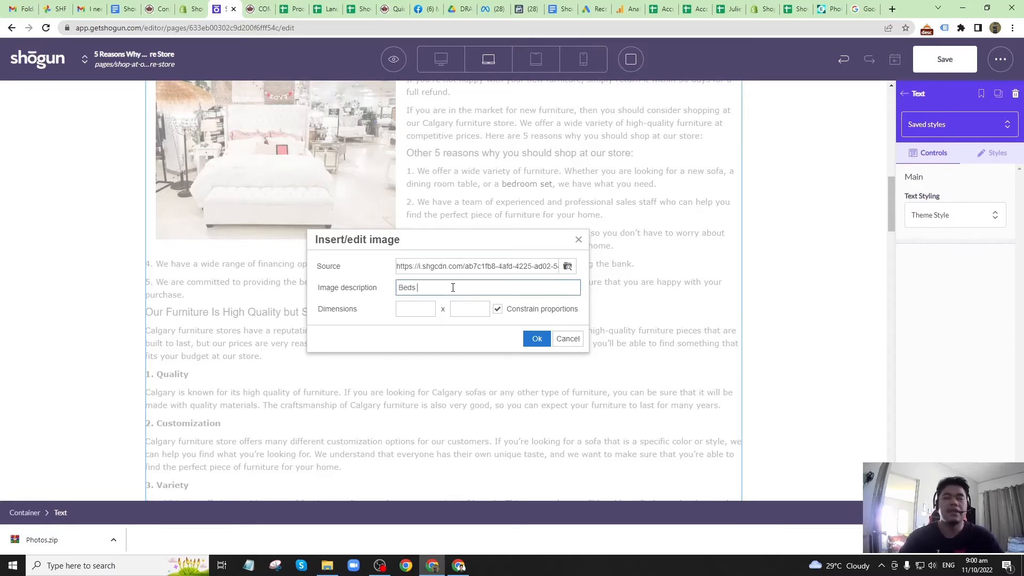
text(in Calgary)
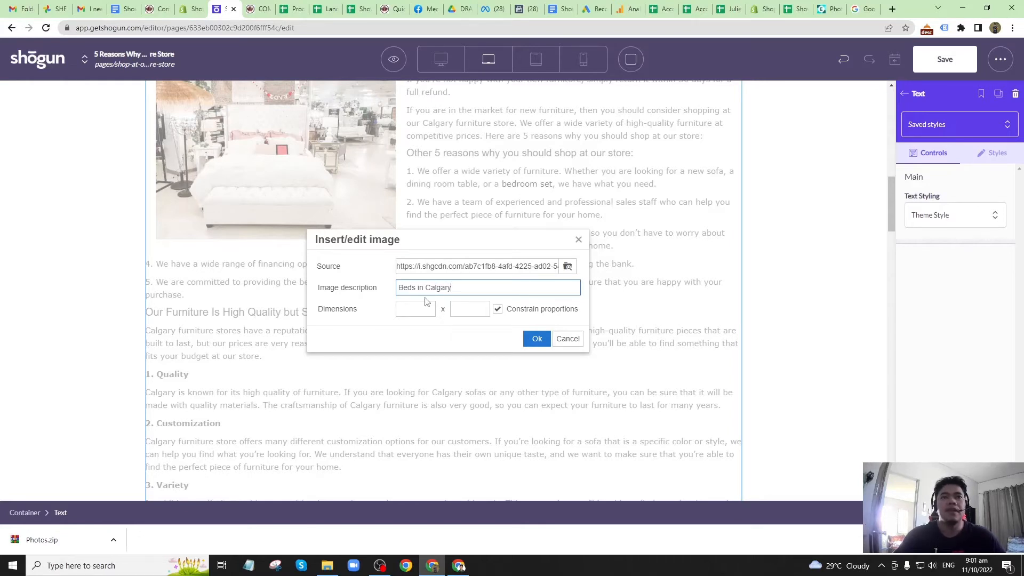
click(465, 308)
text(450)
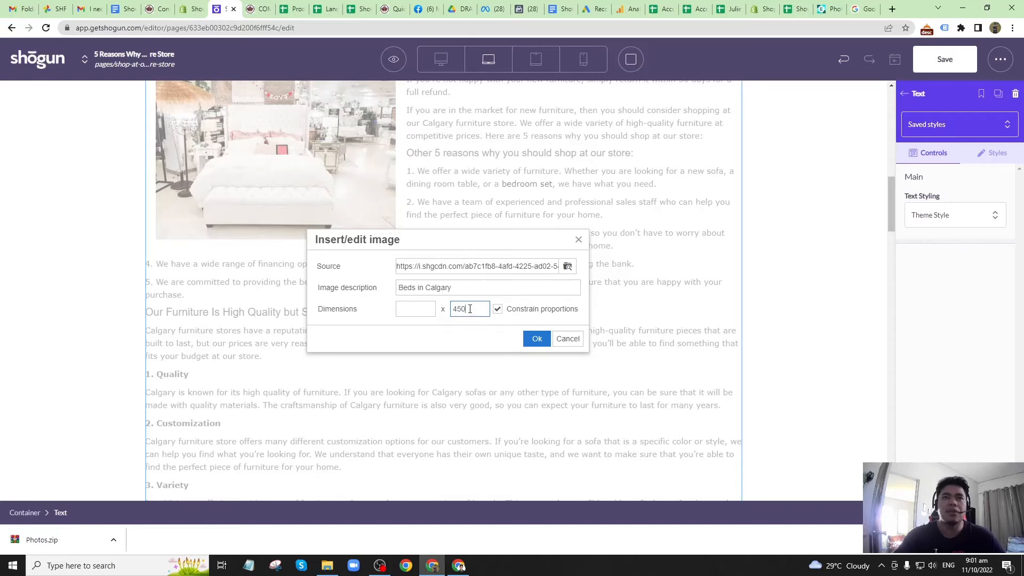
click(537, 338)
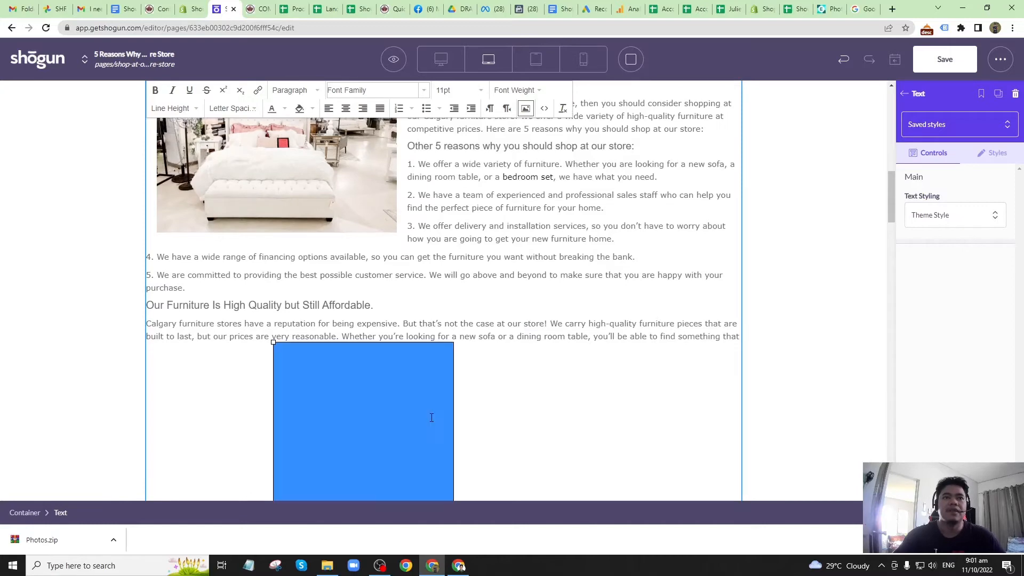
Align the newly inserted bed image to the right so the numbered Quality, Customization and Variety text wraps beside it.
scroll(430, 418, down, 3)
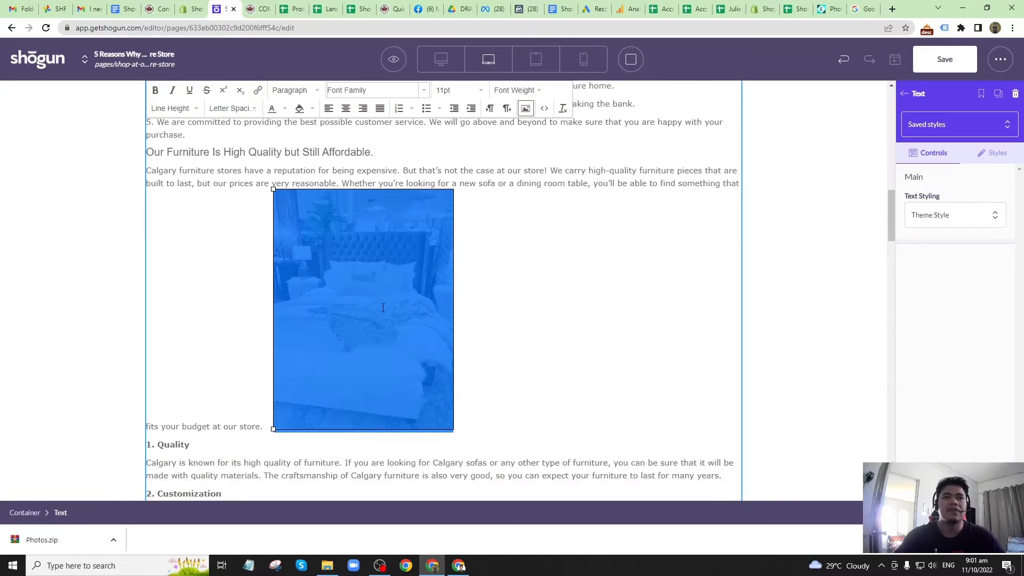
click(363, 109)
click(469, 250)
scroll(533, 354, up, 10)
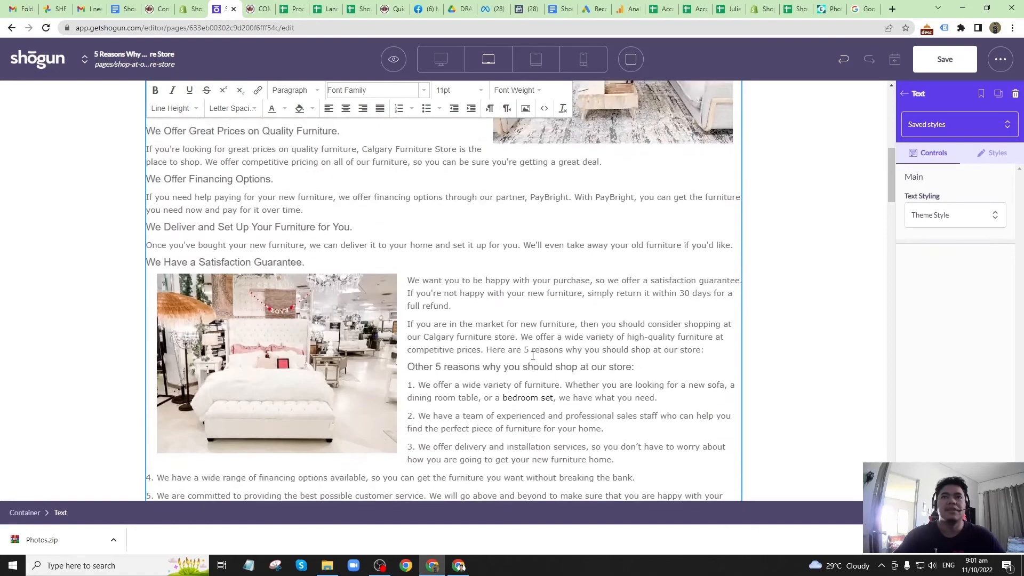
scroll(641, 264, down, 10)
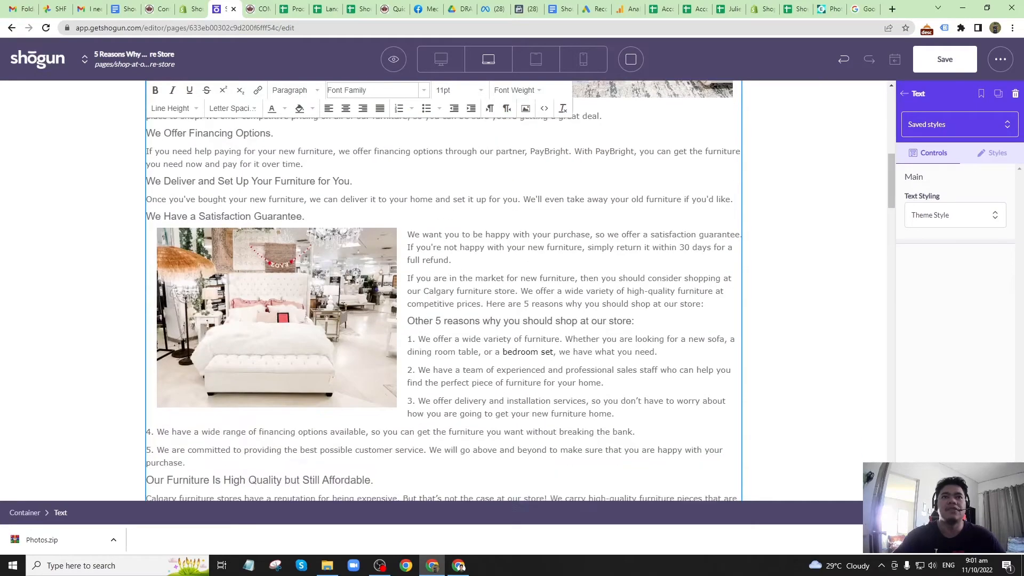
scroll(542, 340, down, 3)
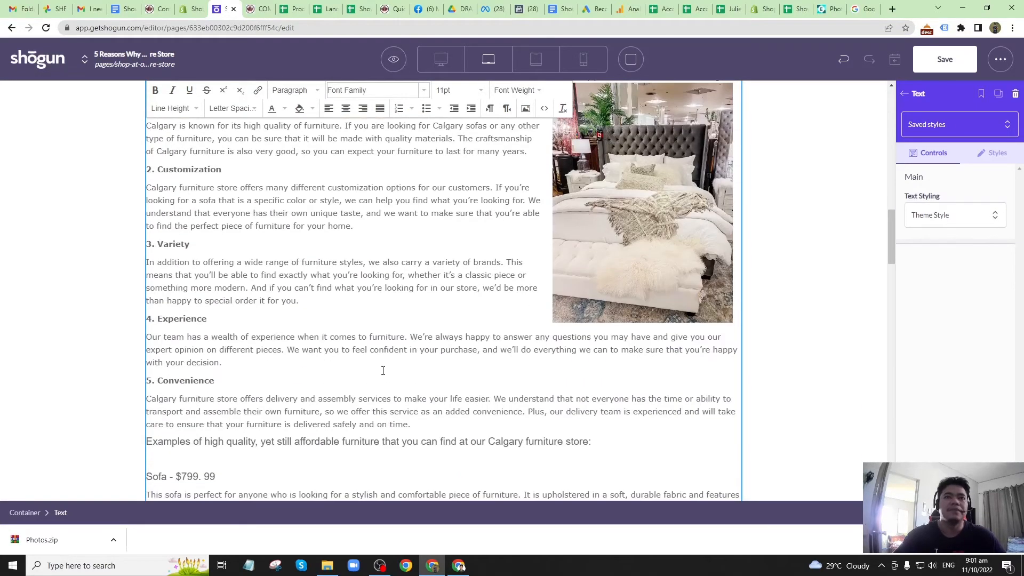
Start inserting an image at the end of the 4. Experience paragraph and upload Dining Table in Calgary as its source.
scroll(266, 368, down, 1)
scroll(228, 368, down, 1)
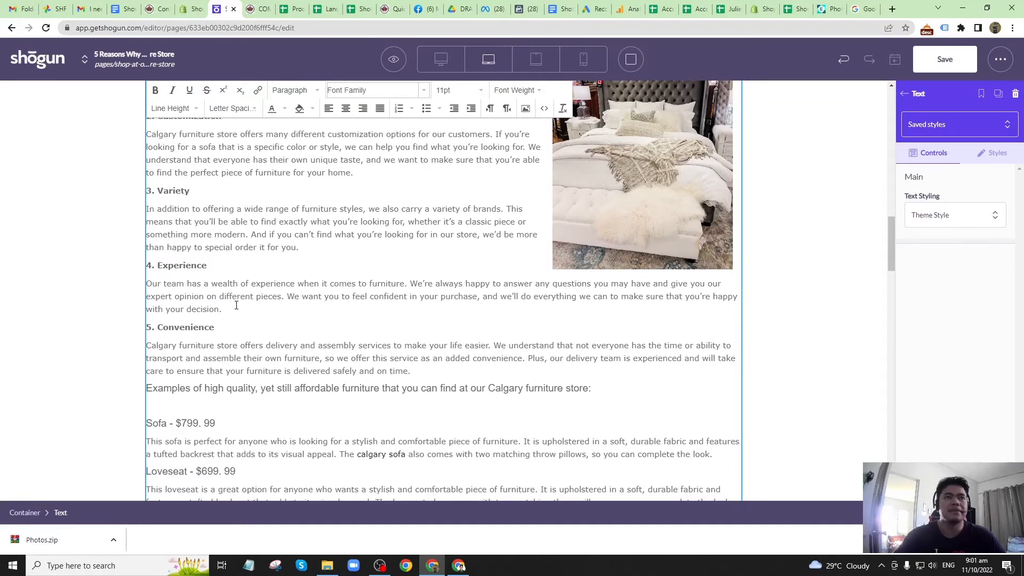
click(526, 109)
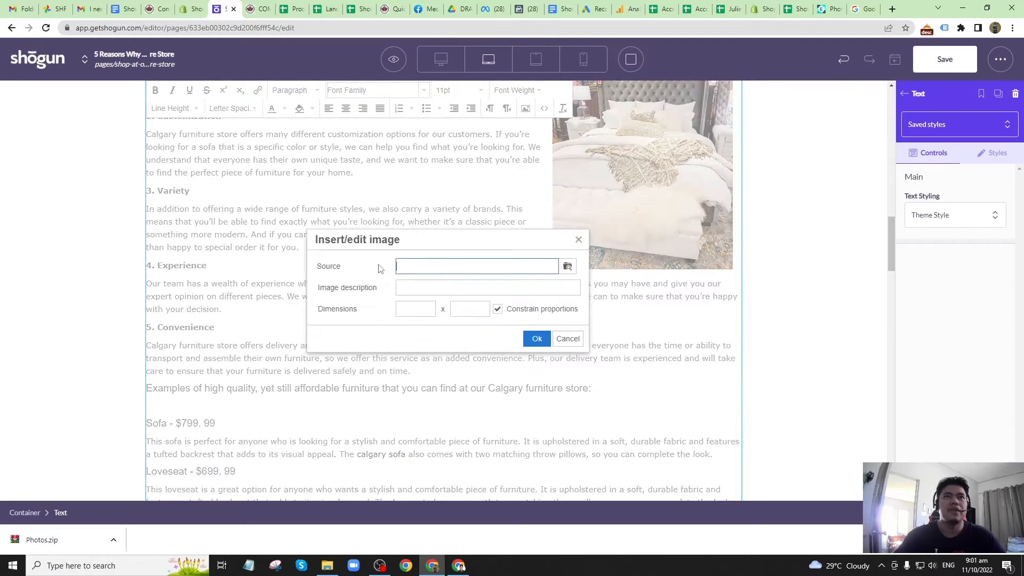
click(561, 269)
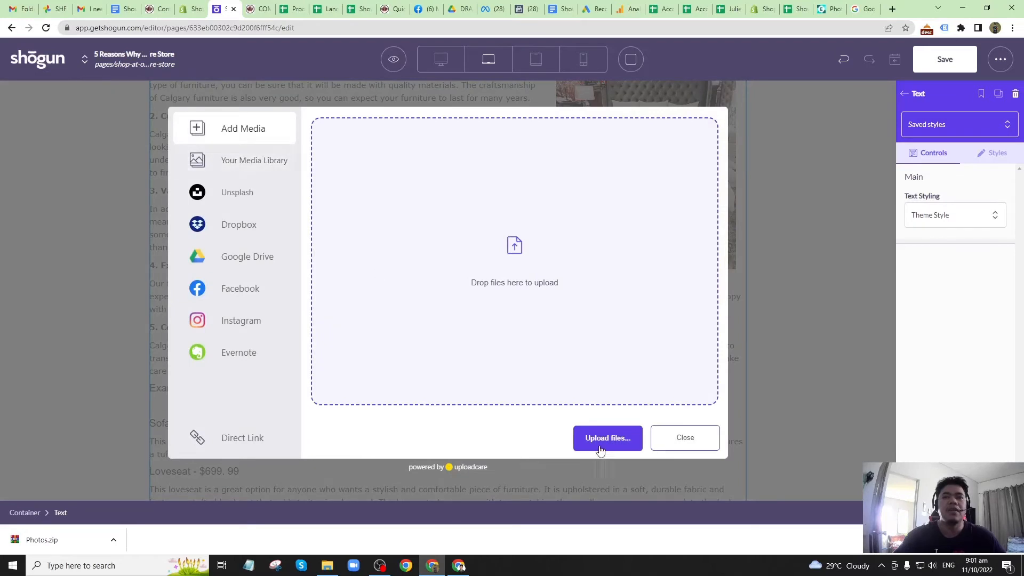
click(600, 451)
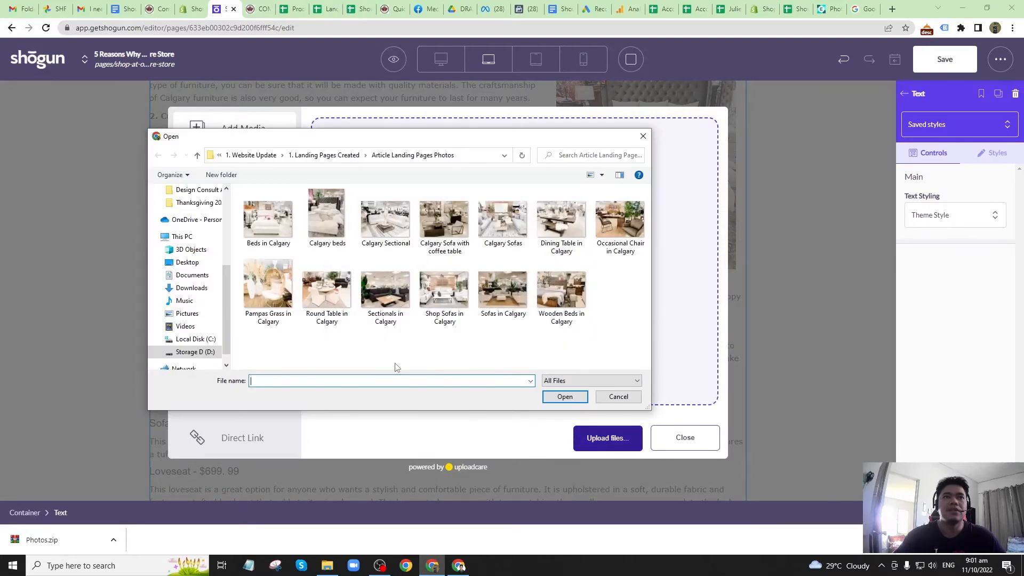
click(311, 282)
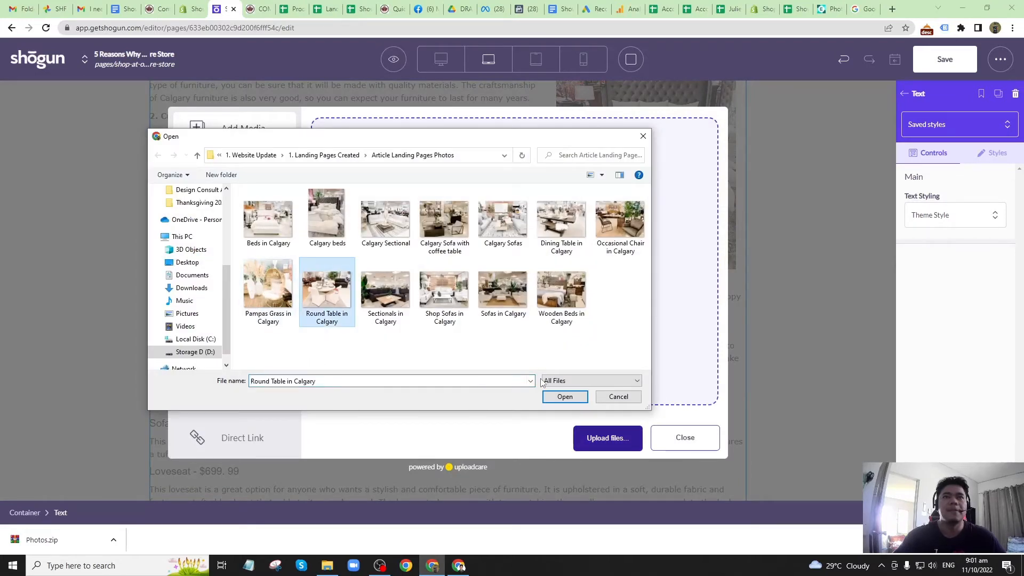
click(551, 235)
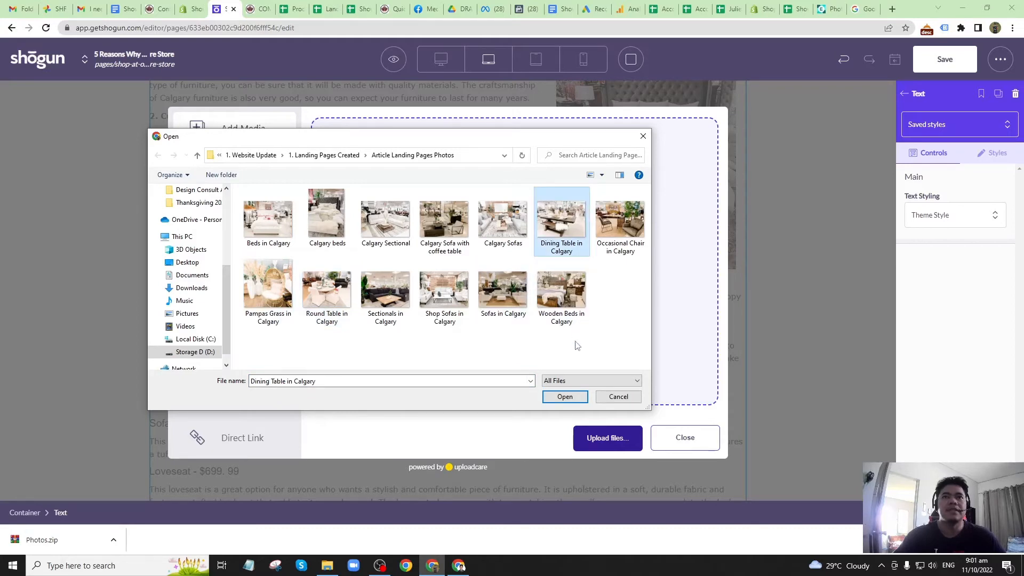
double_click(557, 228)
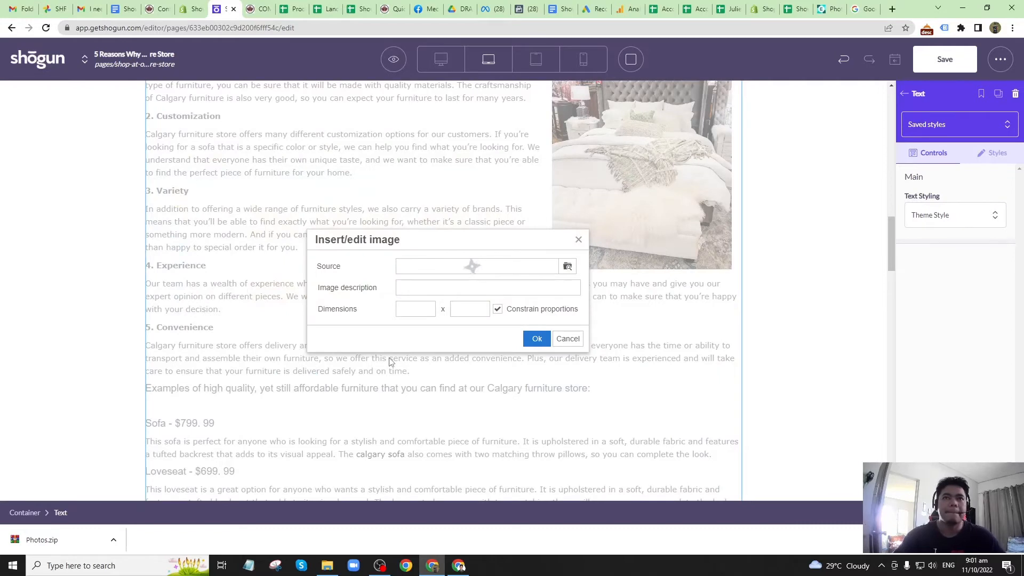
Describe the image as Dining Table in Calgary, set its width to 450, and insert it into the article text.
click(457, 288)
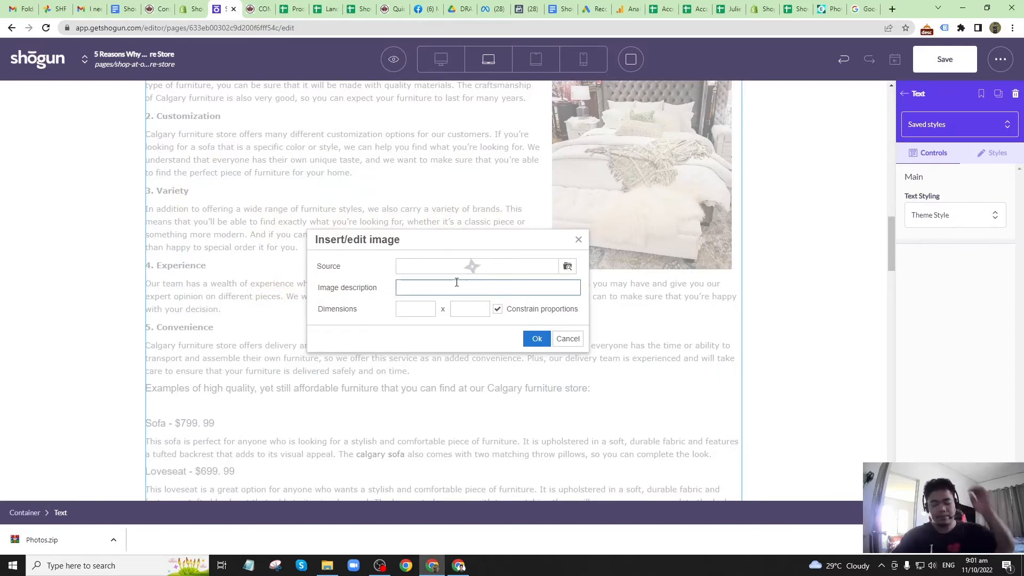
text(Dining Table in Calgary)
key(Tab)
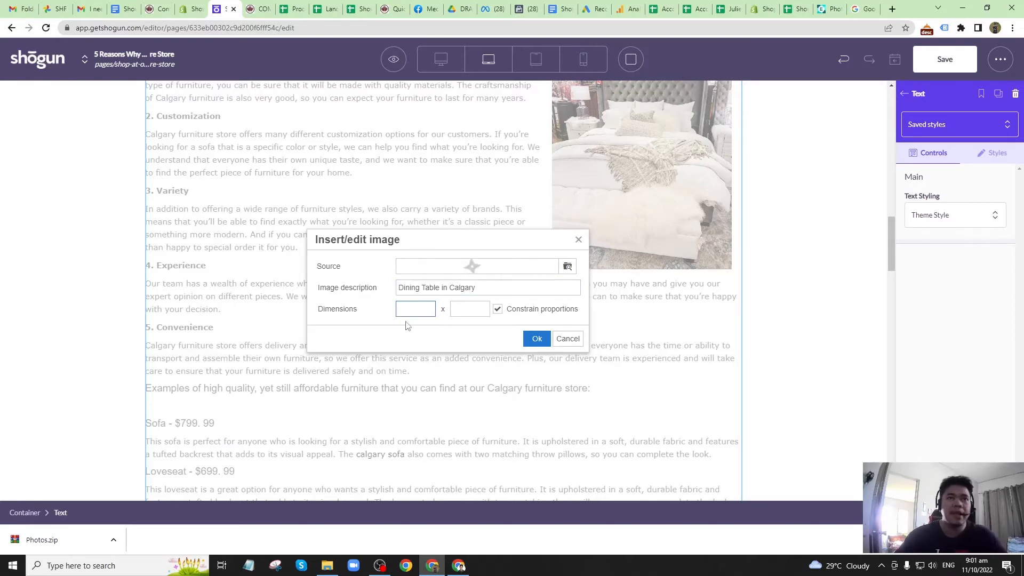
text(50)
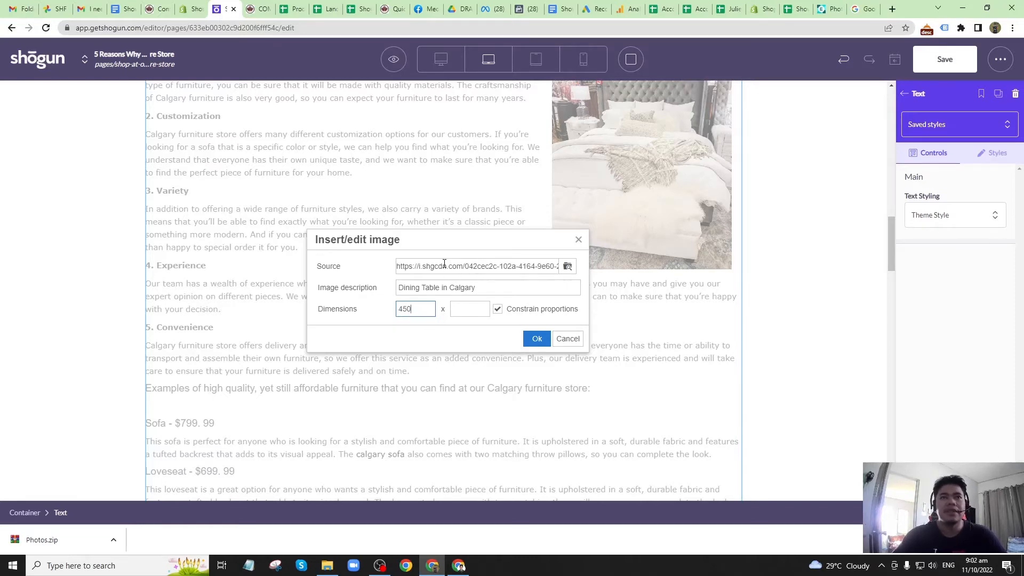
click(531, 343)
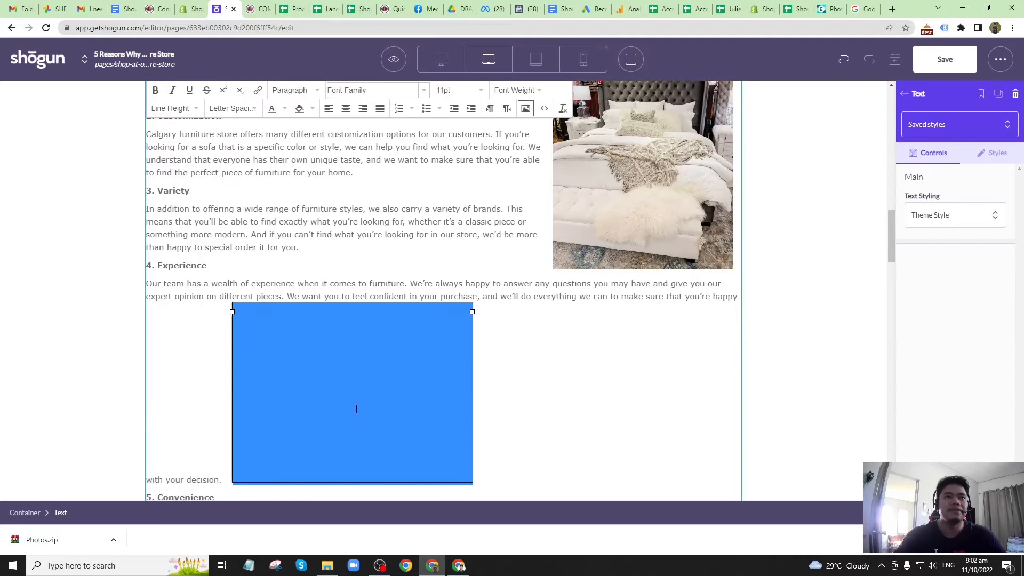
Align the dining table image to the left so the 5. Convenience text wraps beside it.
scroll(380, 394, down, 2)
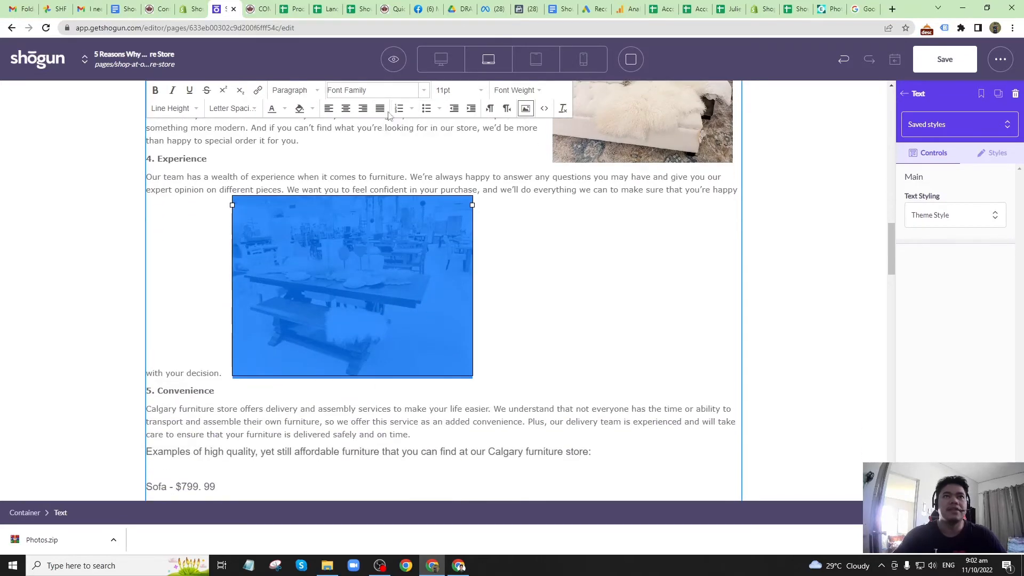
click(328, 112)
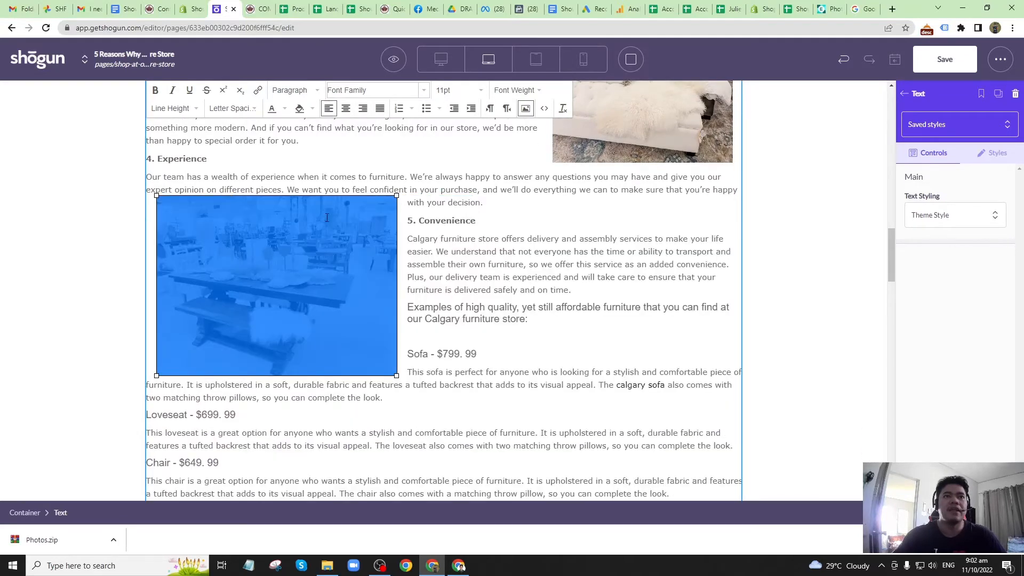
click(472, 271)
scroll(329, 317, up, 2)
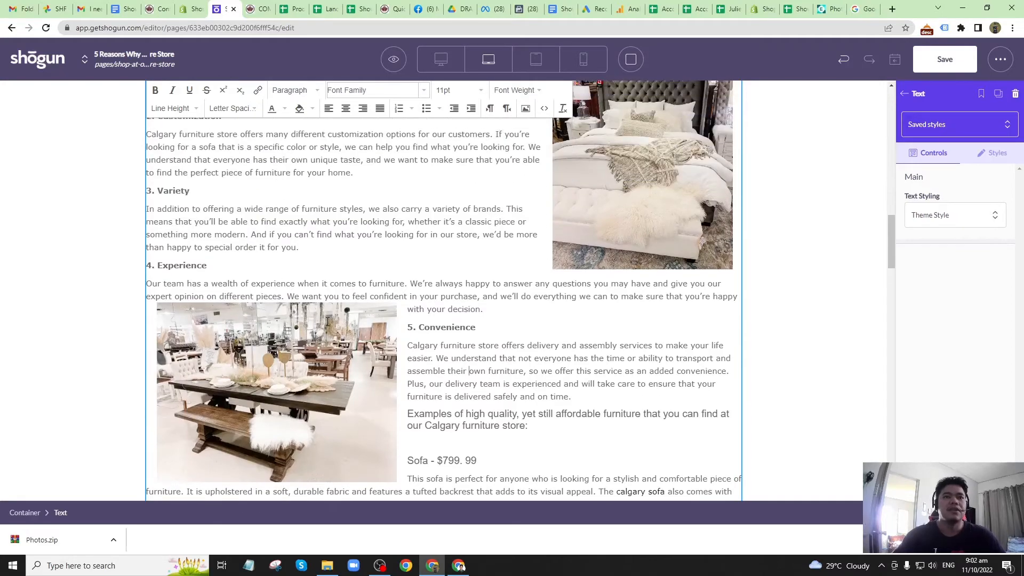
Review the image layout across the article and examine the remaining product sections down to the free design consultation block.
scroll(325, 322, down, 1)
scroll(324, 322, down, 2)
scroll(362, 345, up, 1)
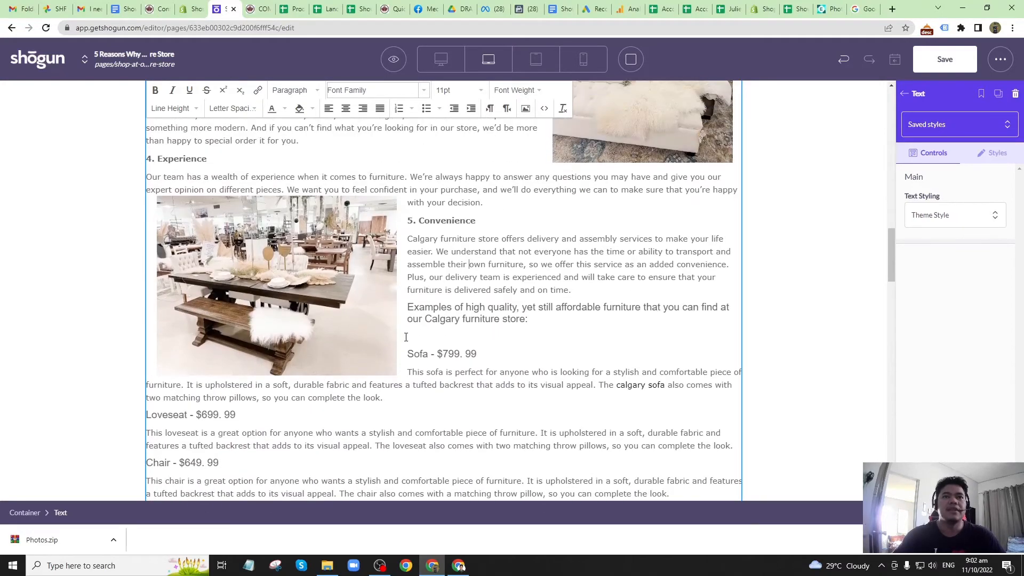
scroll(406, 337, up, 15)
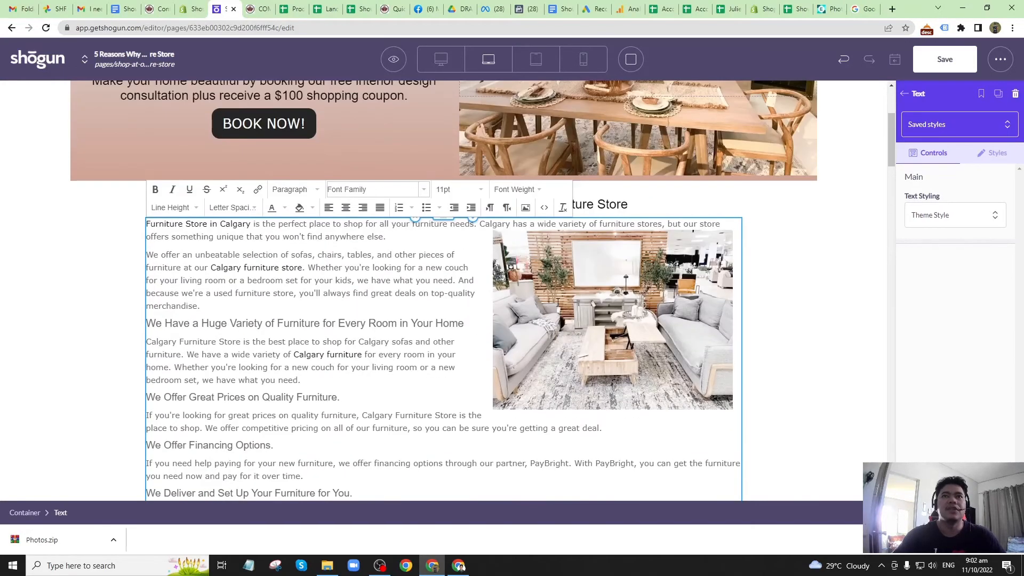
scroll(558, 302, down, 20)
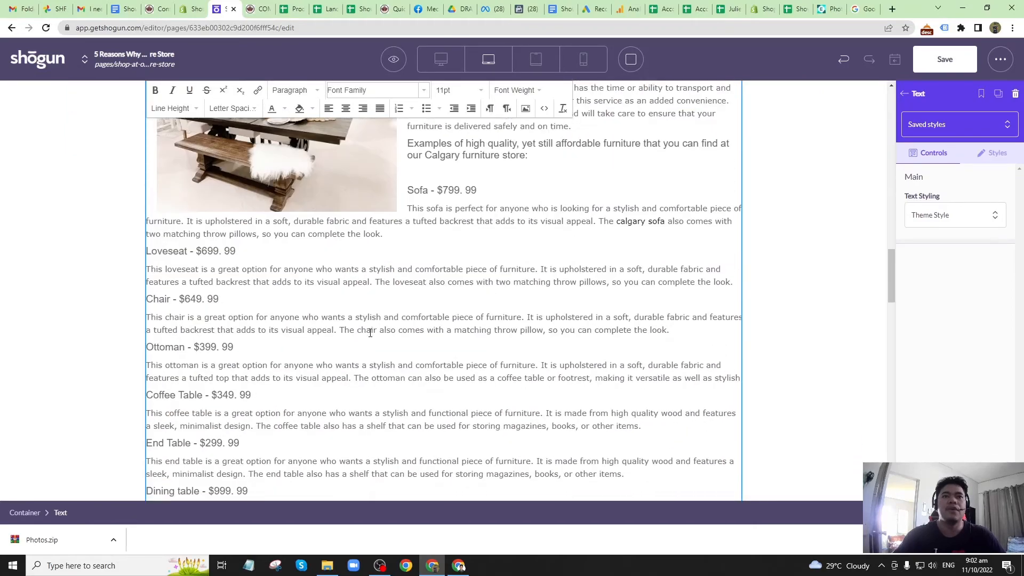
scroll(370, 333, down, 7)
scroll(356, 351, down, 3)
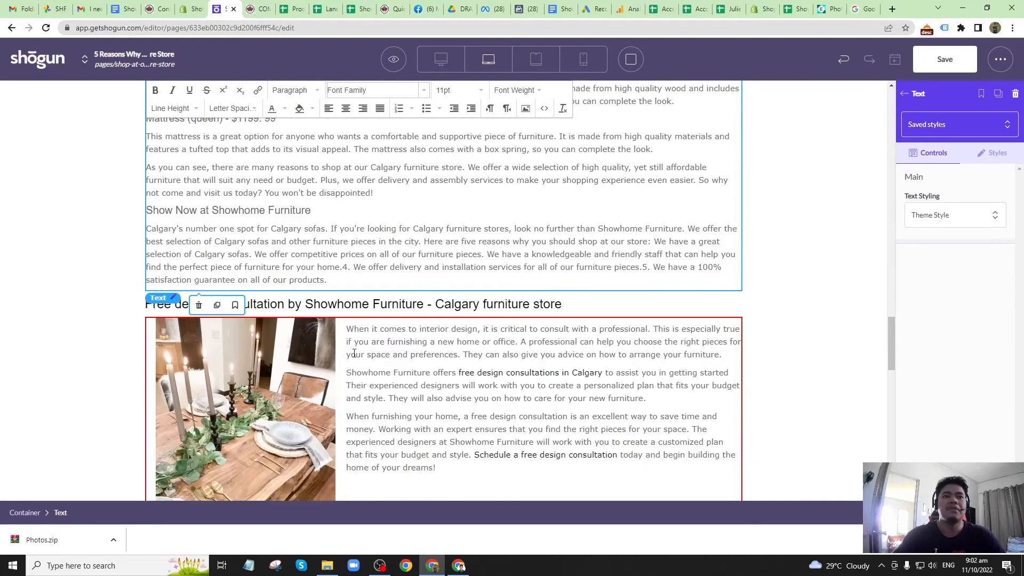
scroll(241, 380, up, 10)
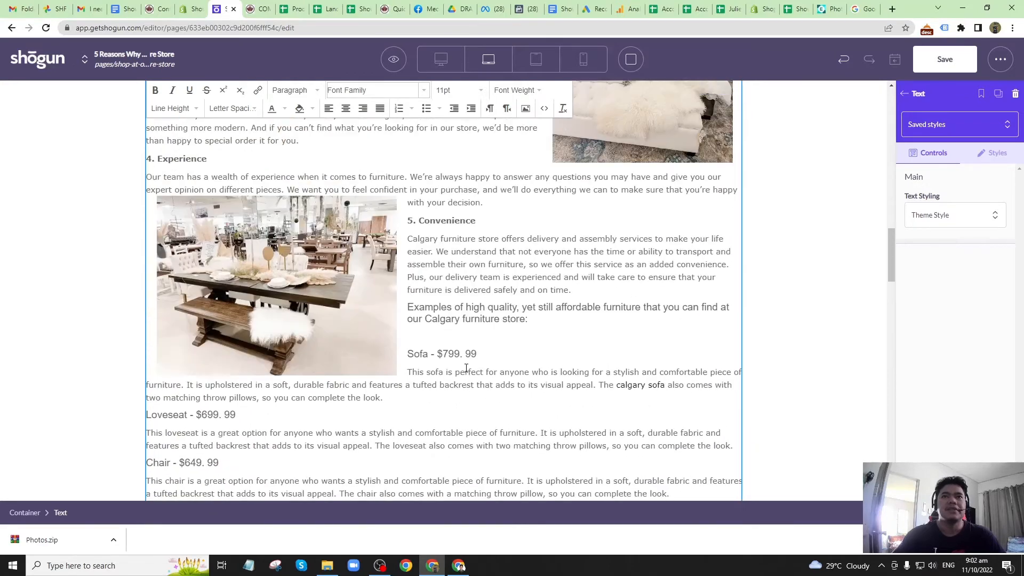
scroll(469, 372, down, 2)
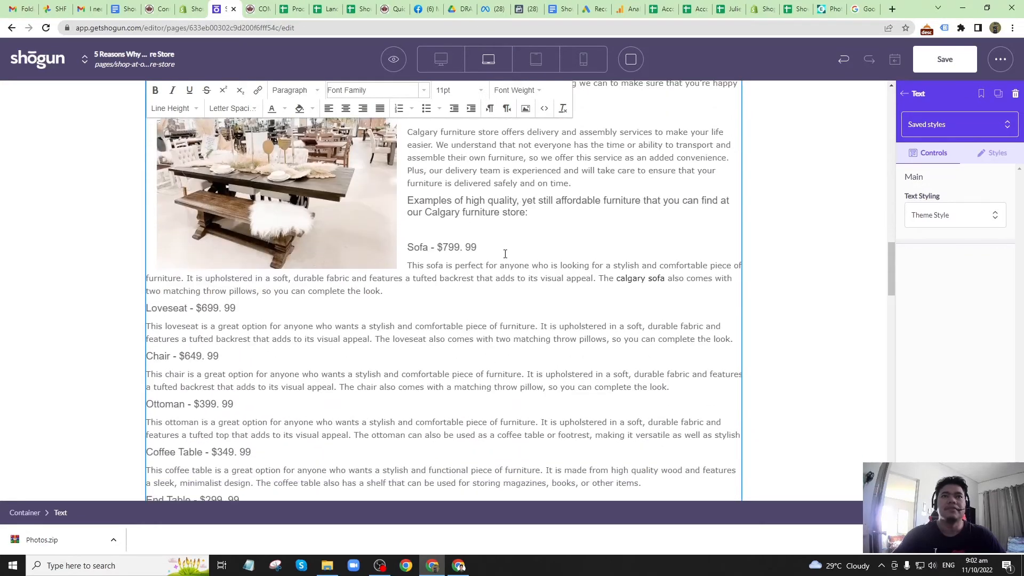
Place the insertion point on the empty line above the Sofa - $799. 99 heading.
click(462, 225)
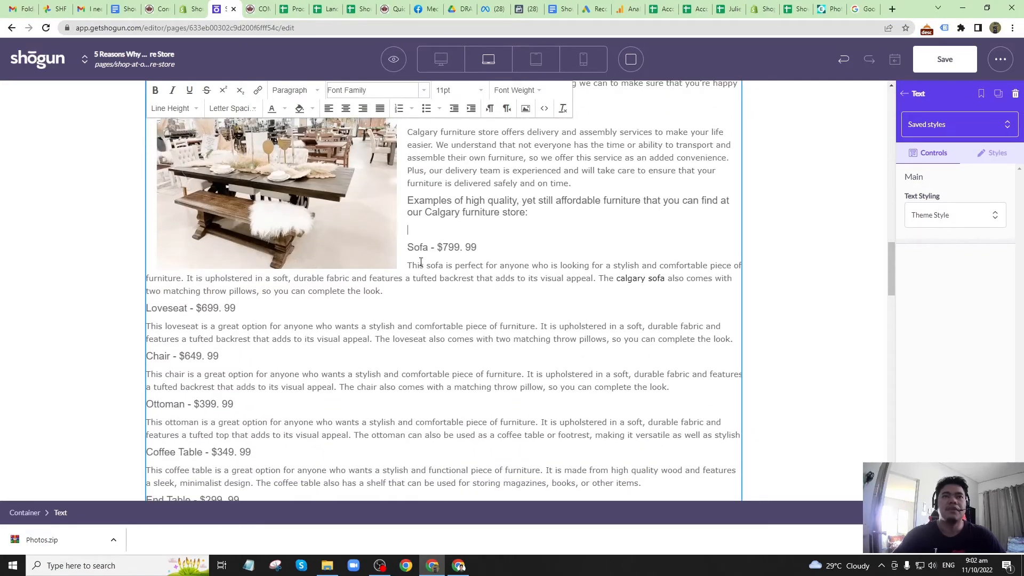
scroll(420, 262, up, 4)
scroll(406, 274, down, 3)
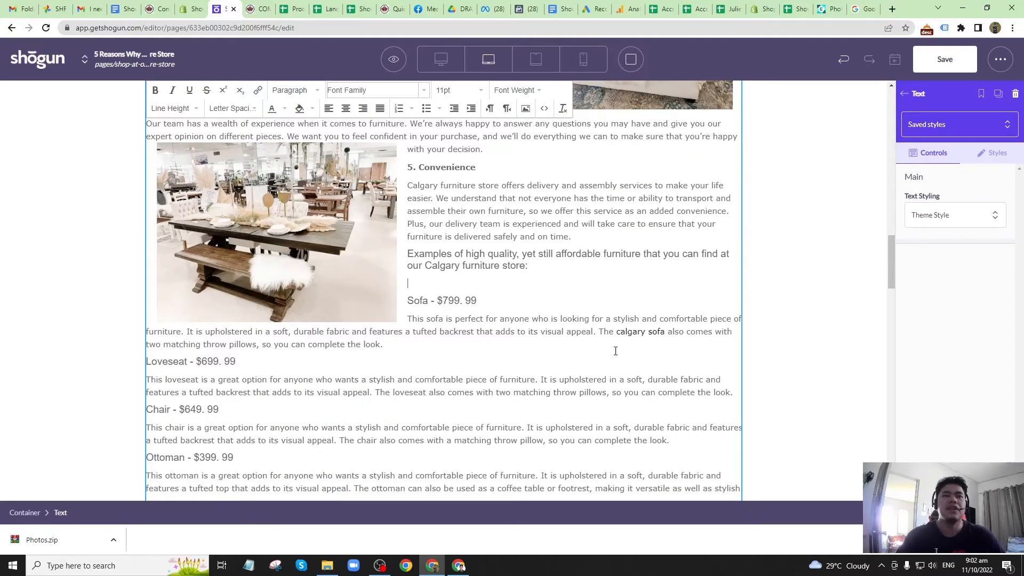
Delete the empty line above the Sofa - $799. 99 heading.
key(BackSpace)
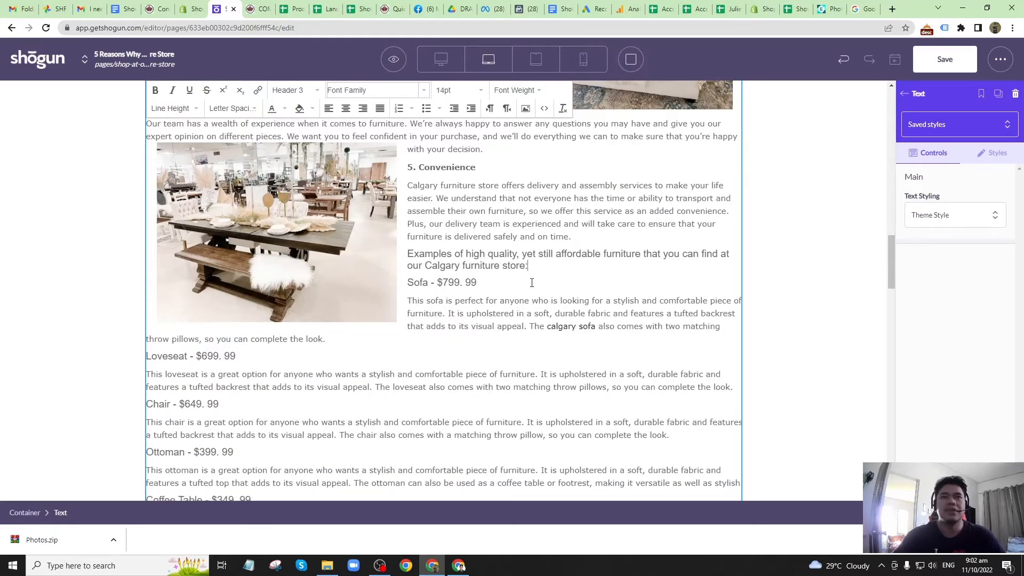
scroll(524, 296, up, 1)
scroll(513, 315, down, 3)
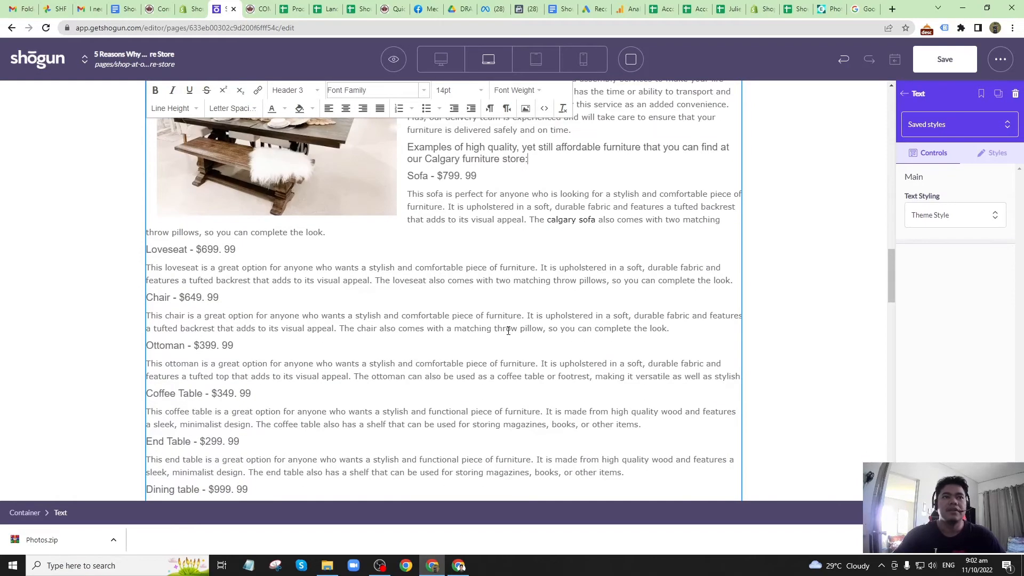
scroll(423, 347, up, 3)
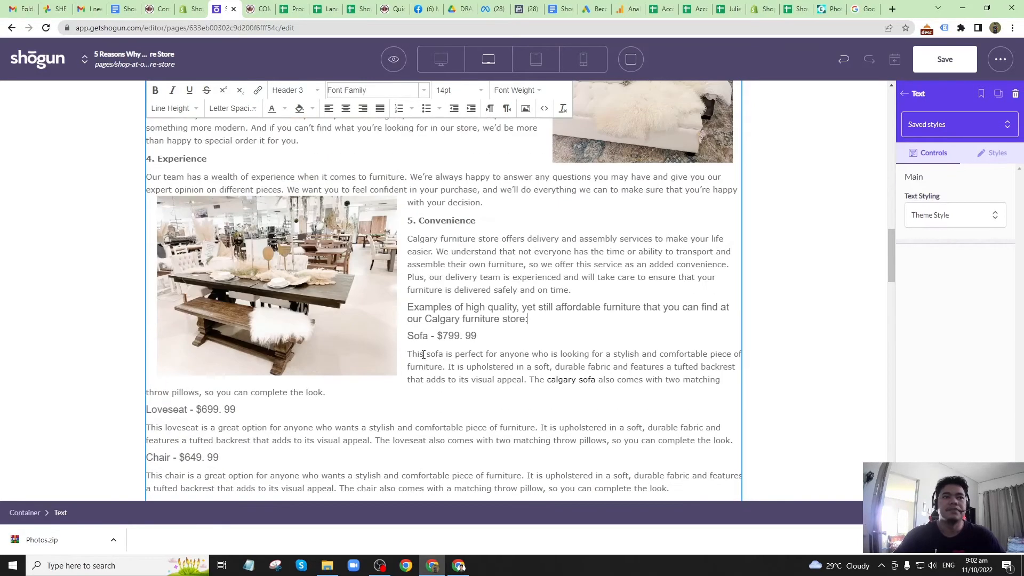
Examine the article's image placement and the product sections from Loveseat to Mattress for the next photo position.
scroll(424, 355, down, 7)
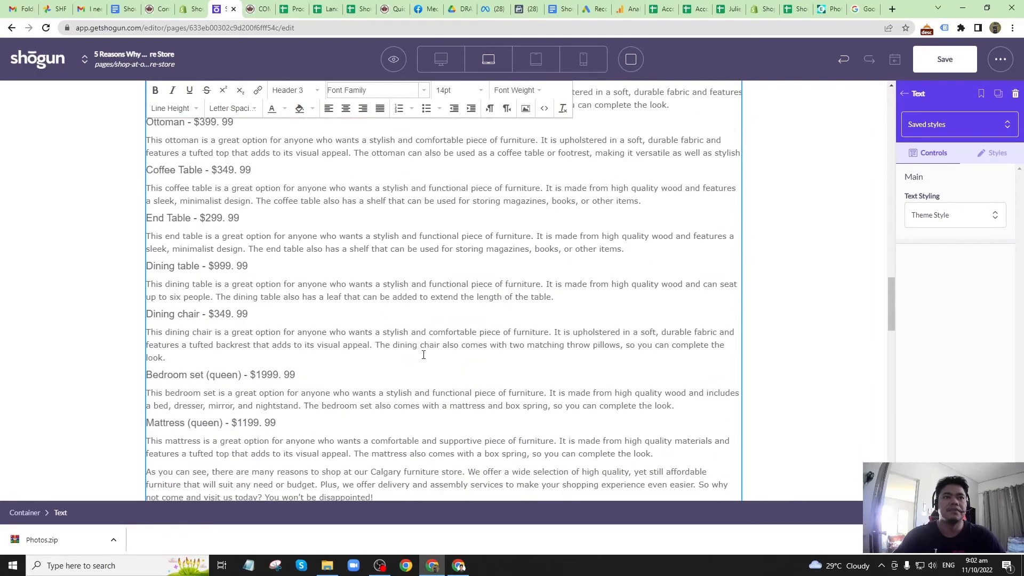
scroll(423, 355, down, 1)
scroll(421, 354, up, 6)
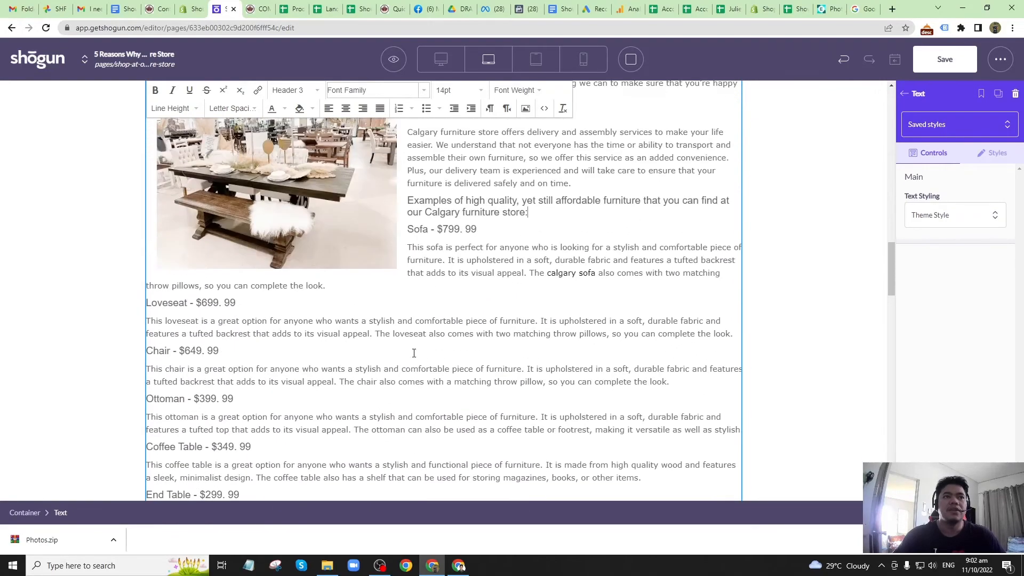
scroll(414, 353, down, 2)
scroll(320, 352, up, 8)
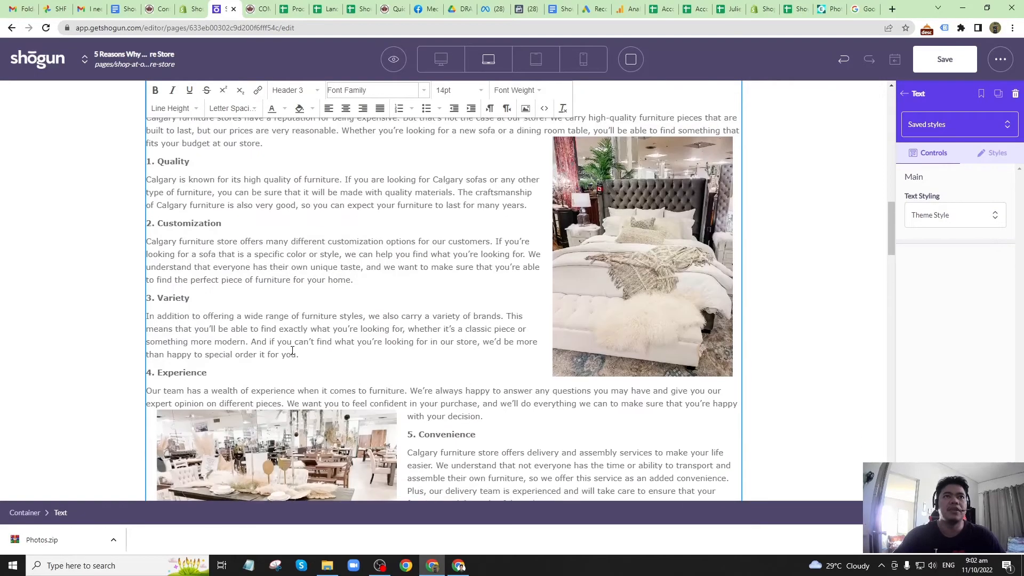
scroll(292, 351, up, 10)
scroll(295, 351, down, 12)
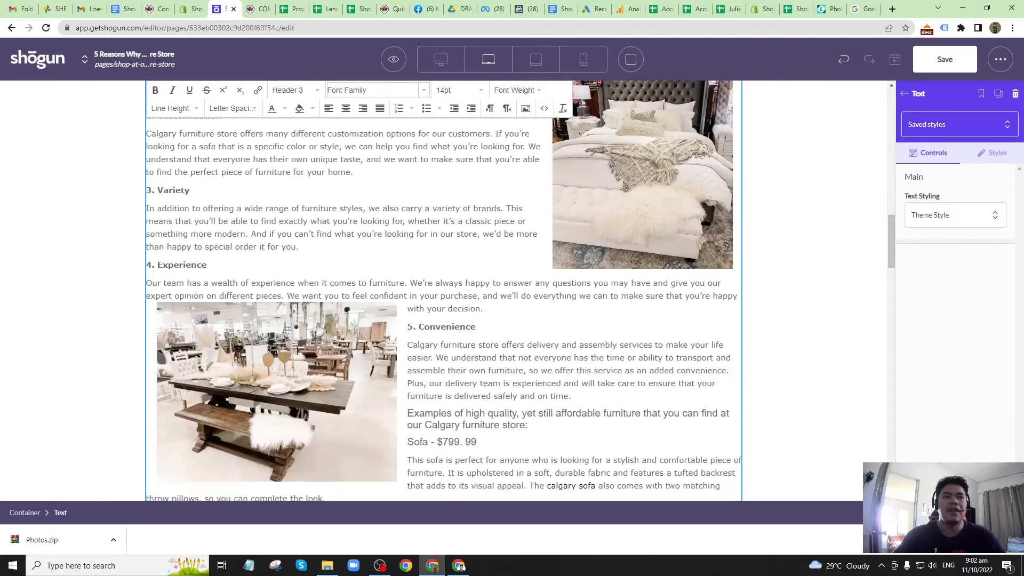
scroll(297, 351, down, 7)
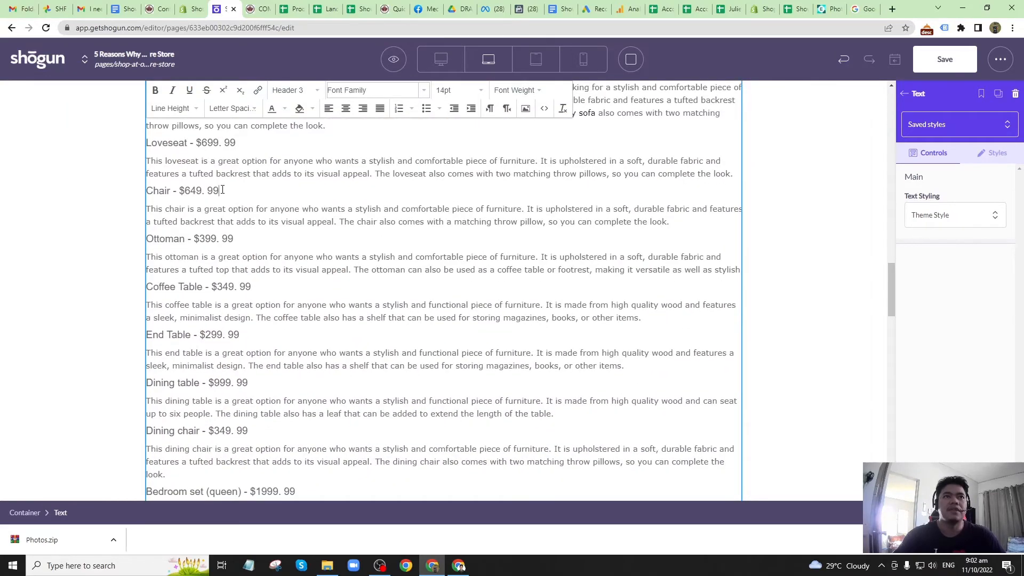
Start an image at the end of the Chair - $649. 99 paragraph and upload the Occasional Chair in Calgary photo for it.
click(675, 222)
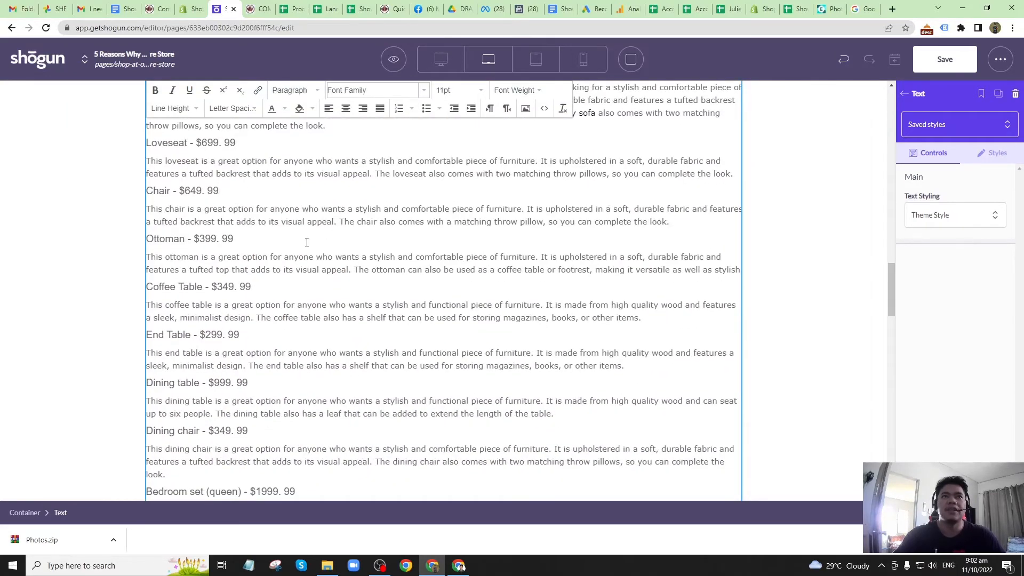
scroll(680, 256, up, 2)
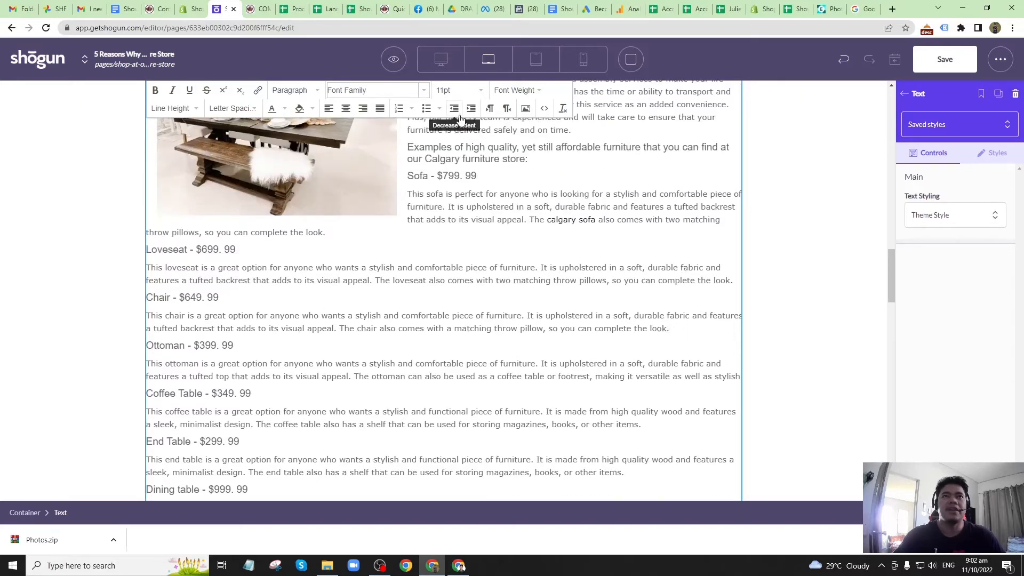
click(525, 108)
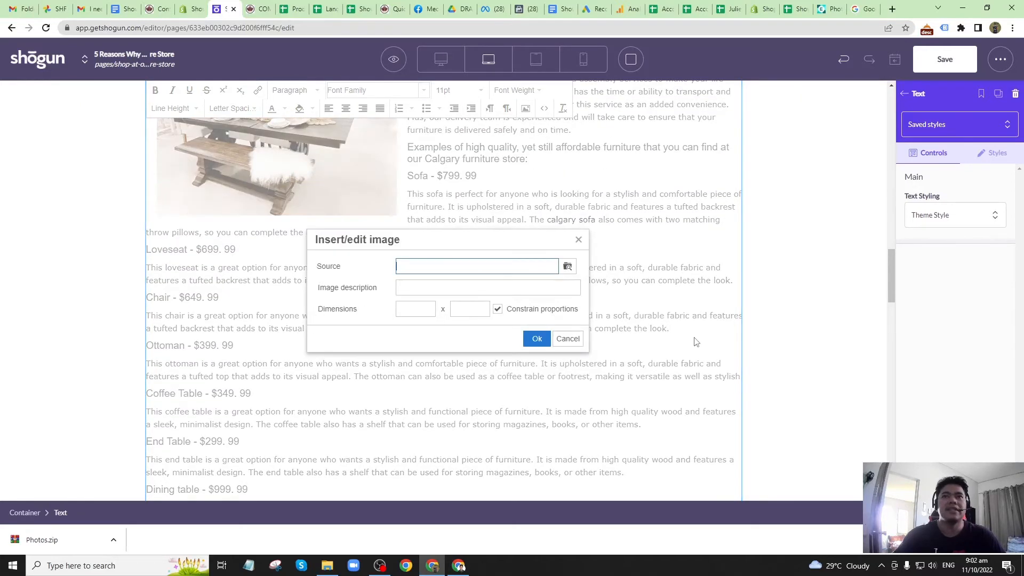
click(567, 266)
click(596, 436)
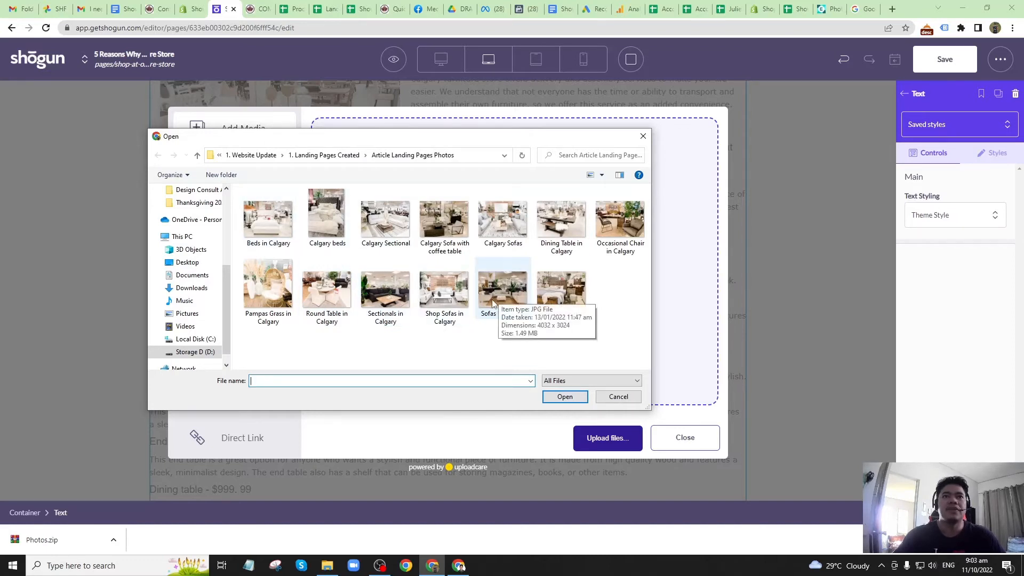
click(622, 245)
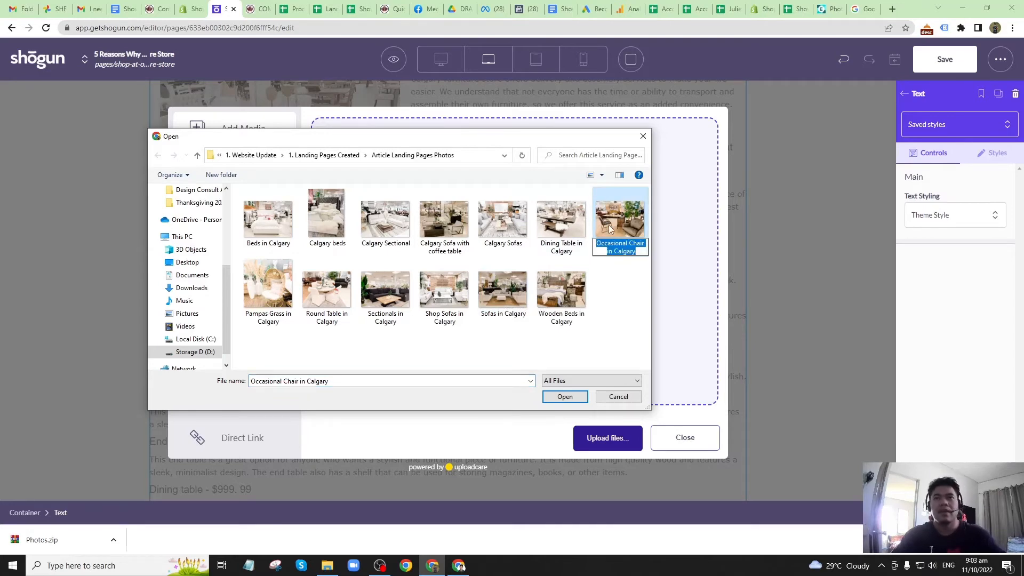
click(565, 397)
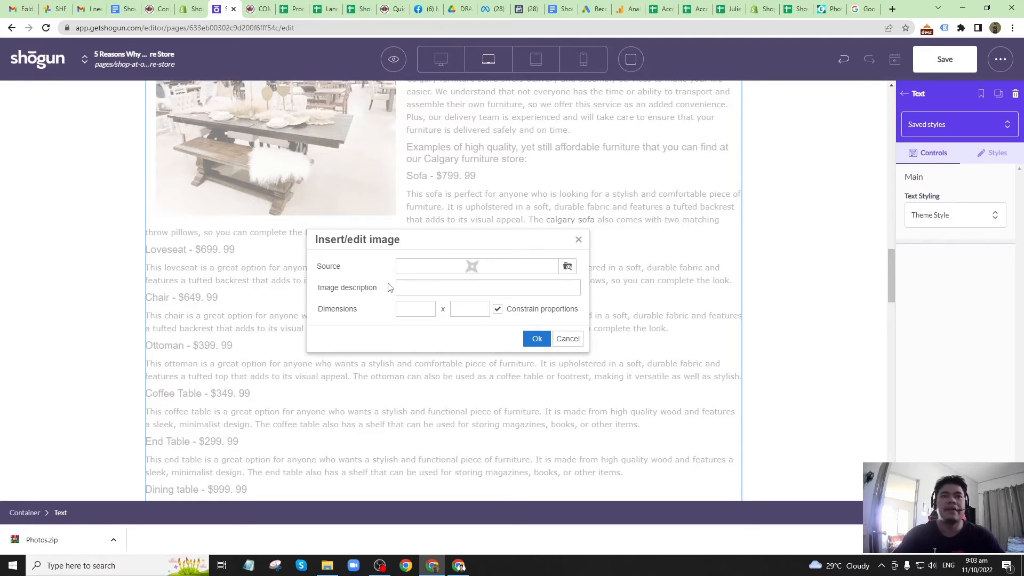
Describe the image as Occasional Chair in Calgary, set its width to 450, and insert it into the article text.
click(444, 288)
text(Occasional Chair in Calgary)
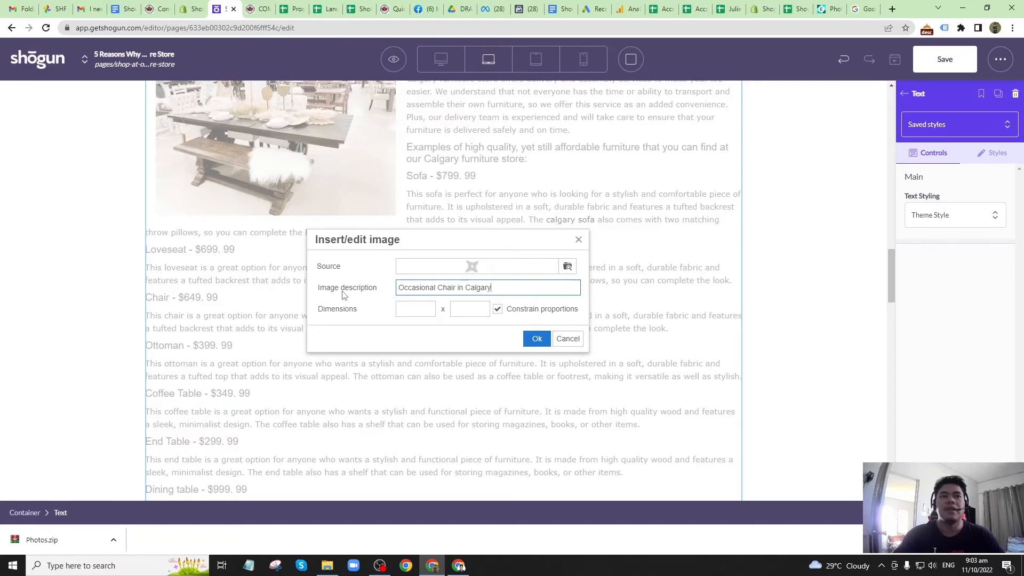
click(409, 314)
text(78)
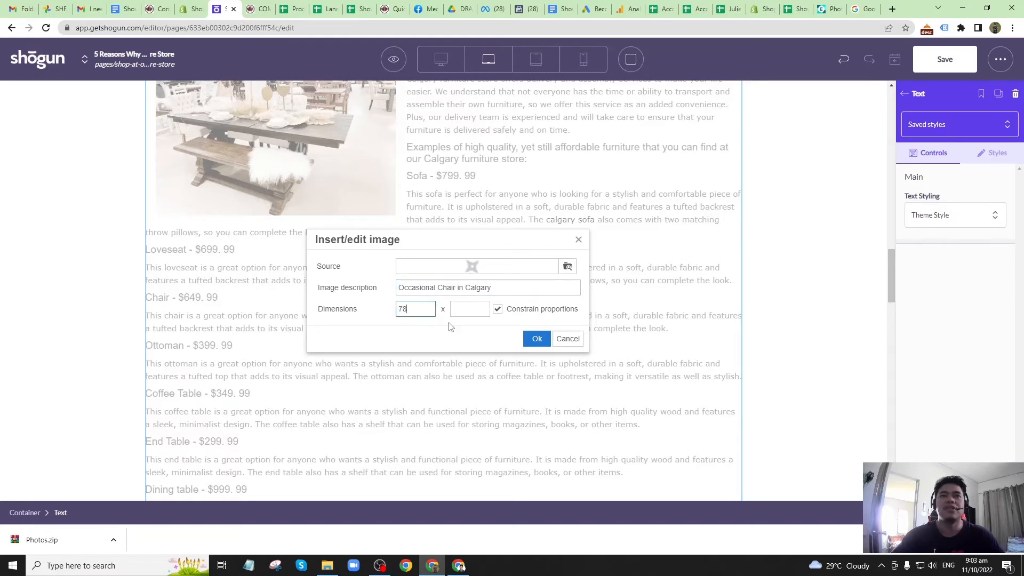
text(2)
key(BackSpace)
key(BackSpace)
key(BackSpace)
text(450)
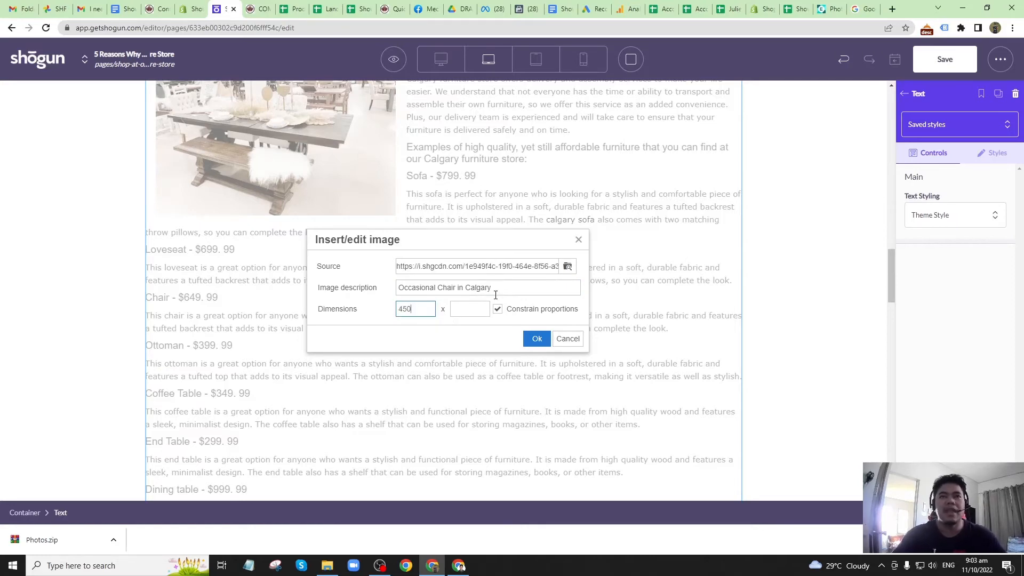
click(536, 339)
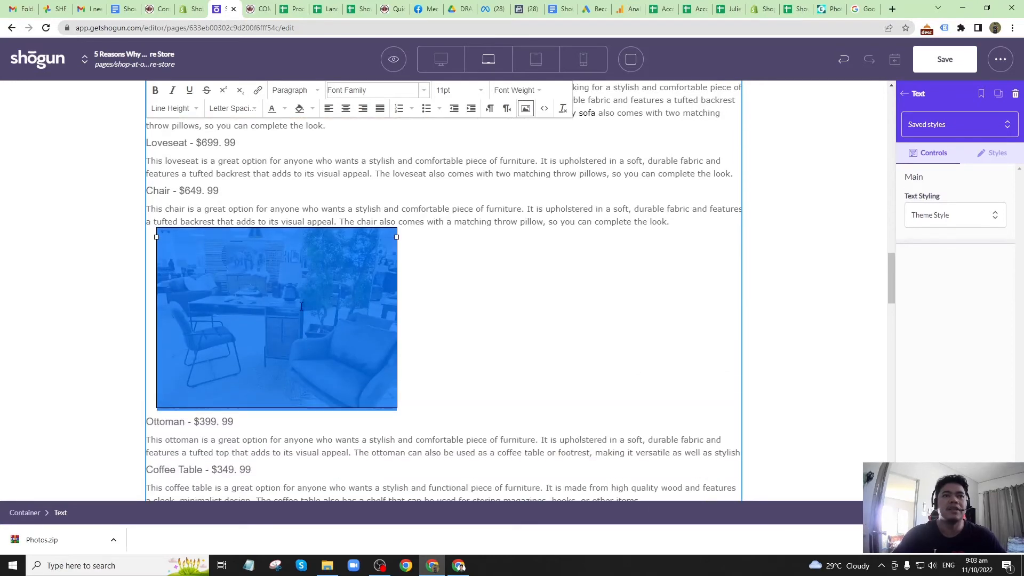
Align the occasional chair image to the right so the Ottoman and Coffee Table text wraps beside it.
click(362, 108)
click(429, 306)
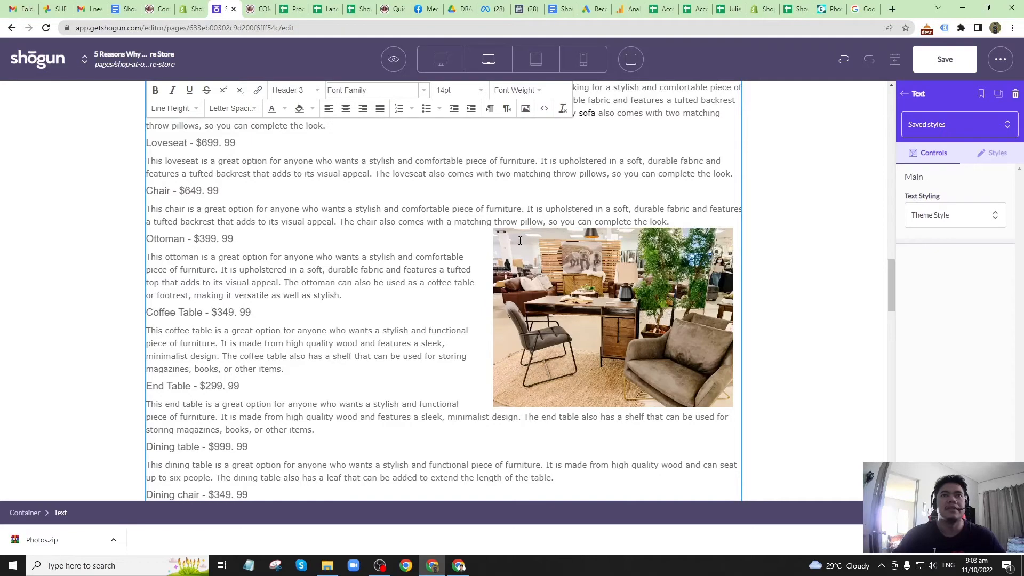
scroll(461, 275, up, 2)
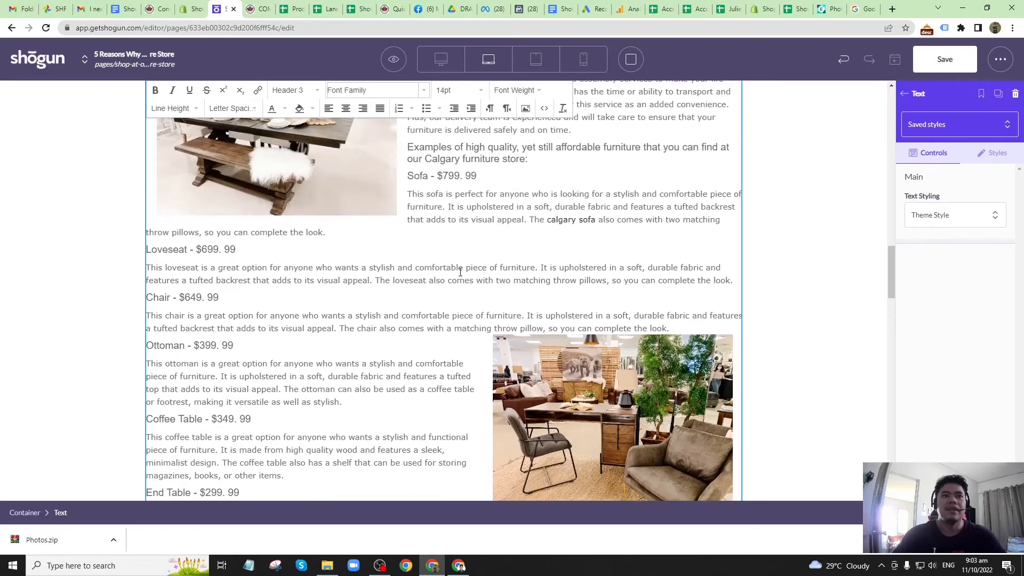
scroll(456, 282, down, 3)
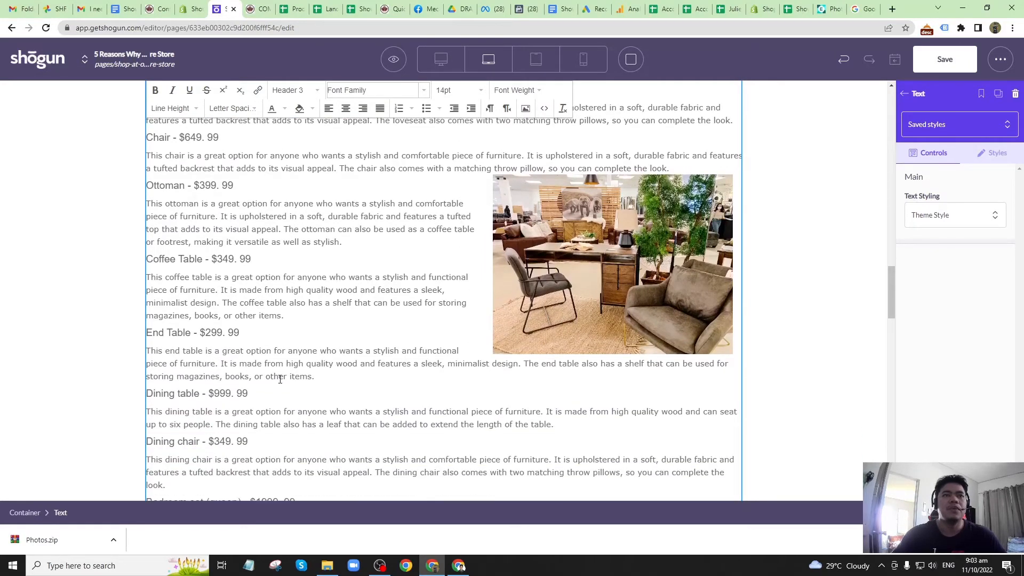
Start an image before the Dining table - $999. 99 paragraph, copy the Dining Table in Calgary file name, and upload that photo.
scroll(280, 379, down, 1)
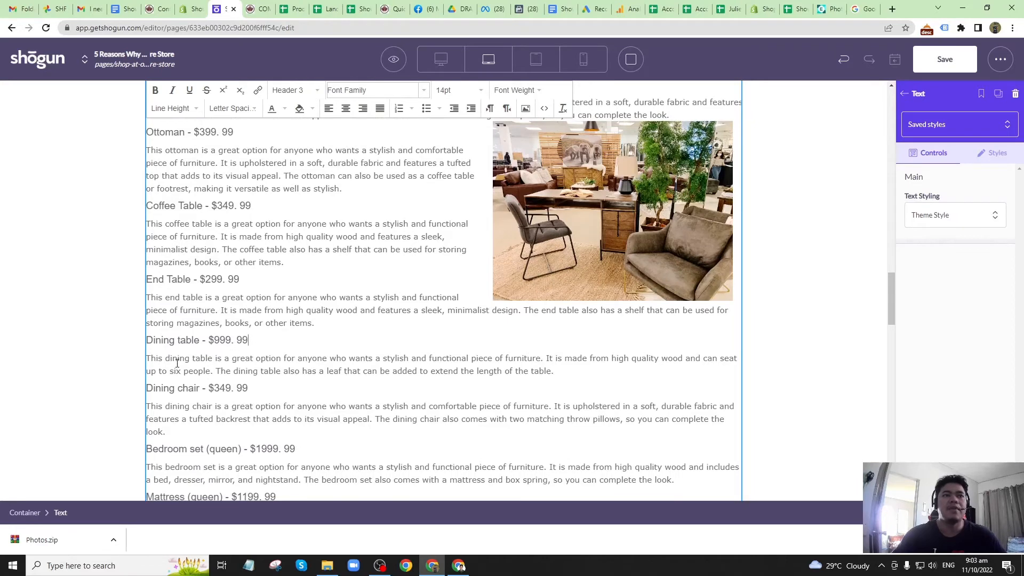
click(148, 359)
scroll(148, 359, down, 2)
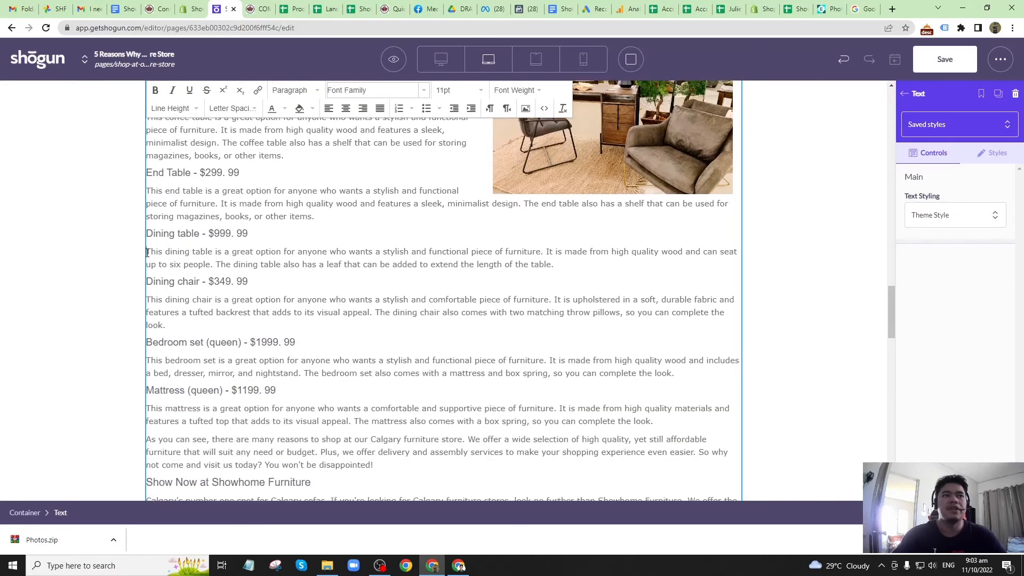
click(525, 109)
click(567, 266)
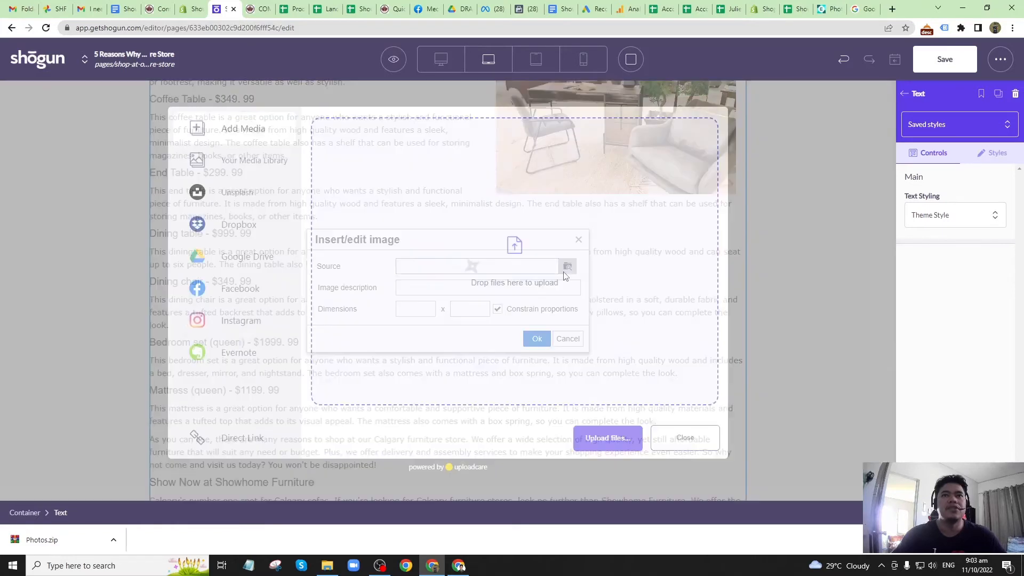
click(545, 401)
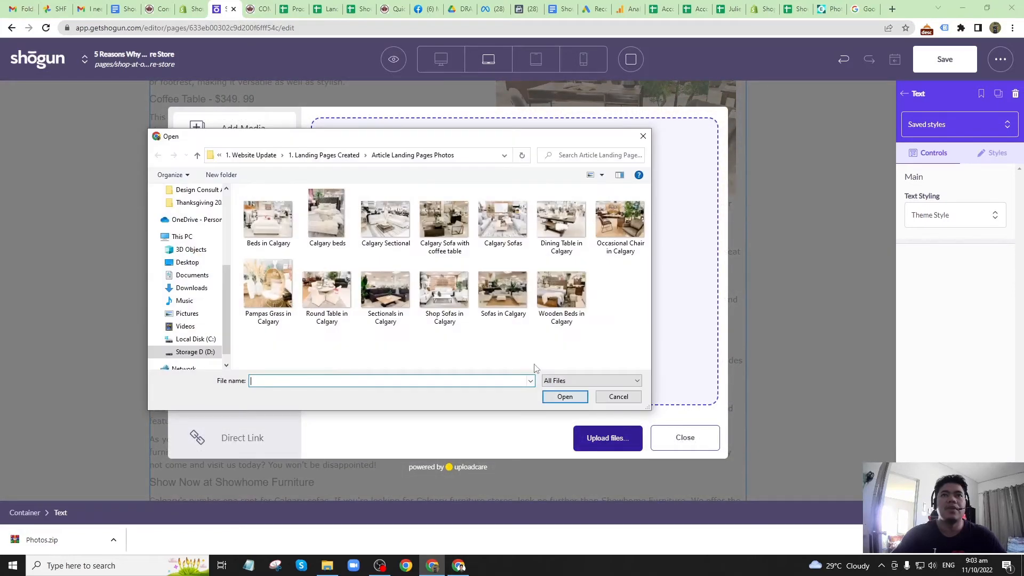
click(558, 252)
click(557, 252)
key(ctrl+c)
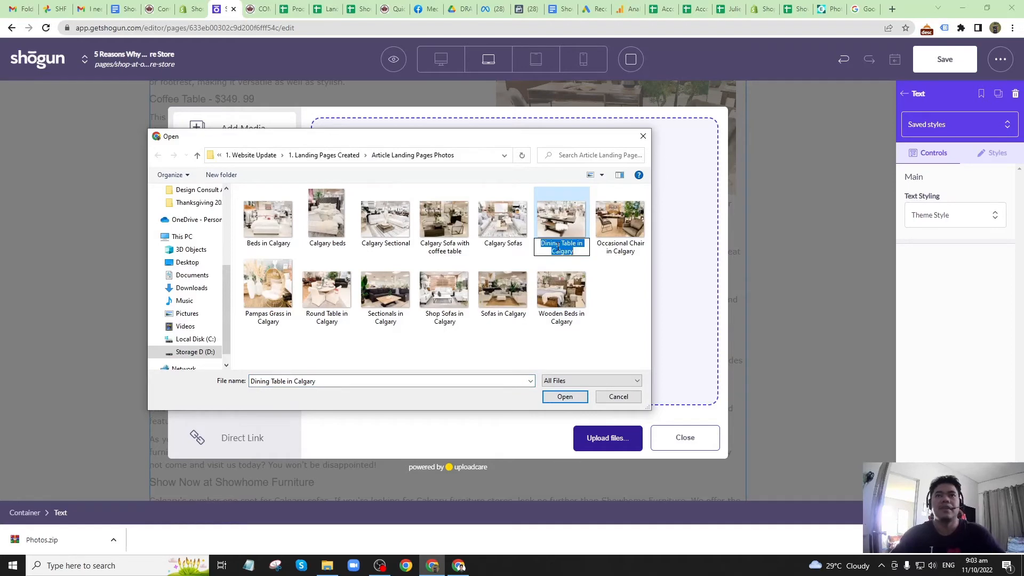
click(570, 215)
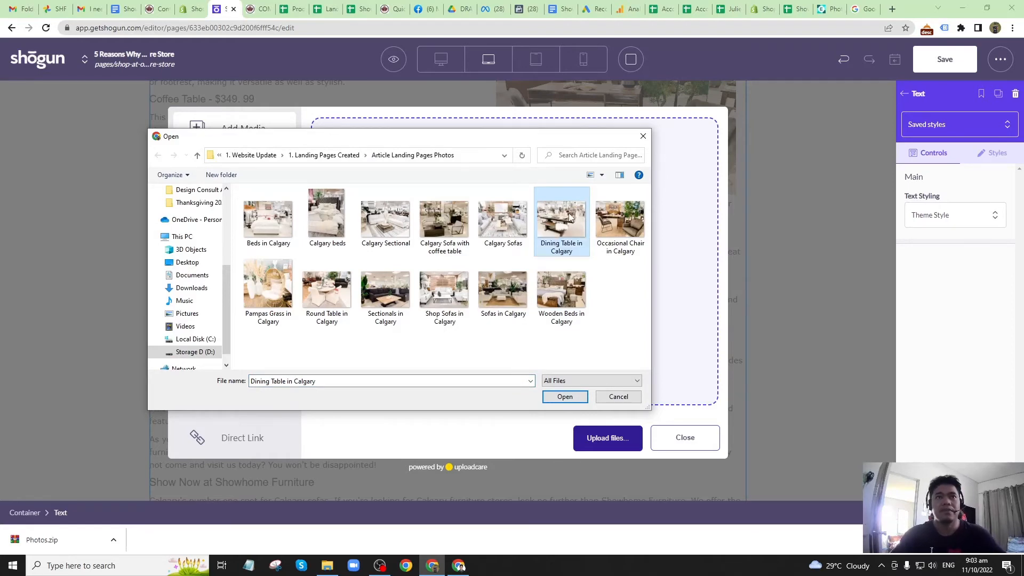
click(565, 397)
Insert the uploaded photo with the description Dining Table in Calgary and width 450, and align it left beside the Dining table text.
scroll(450, 359, up, 5)
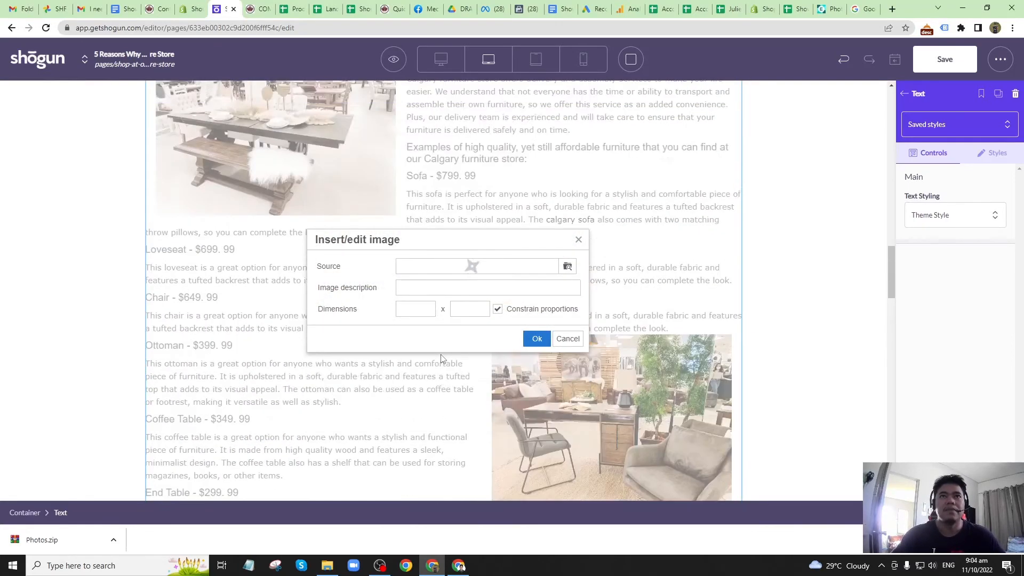
scroll(442, 358, down, 2)
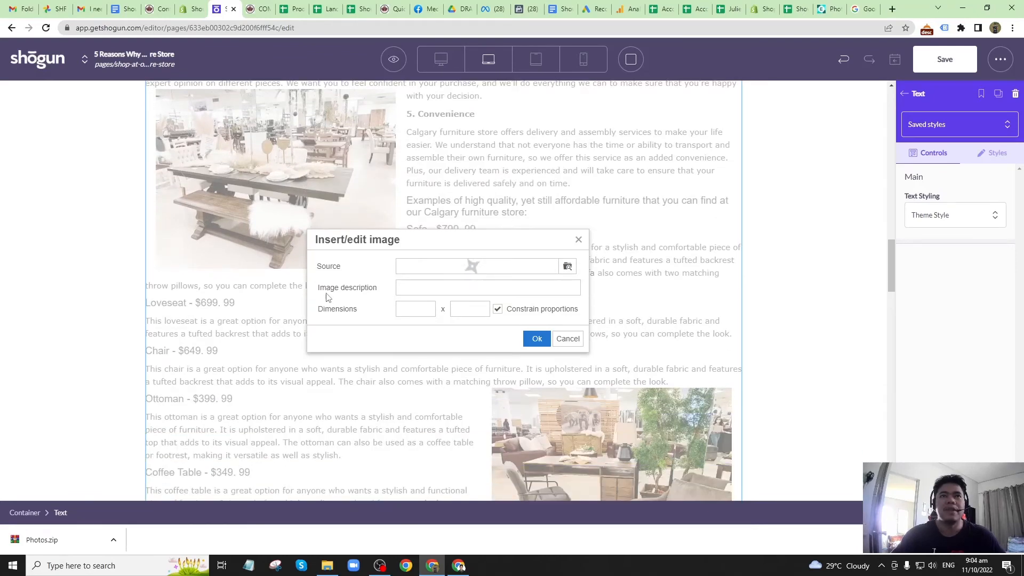
scroll(328, 298, down, 7)
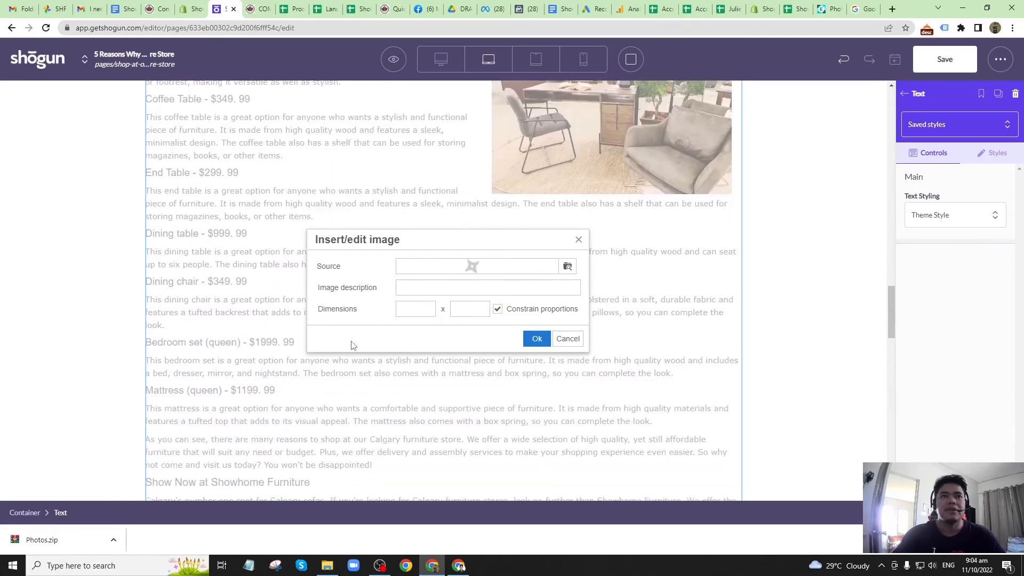
click(478, 288)
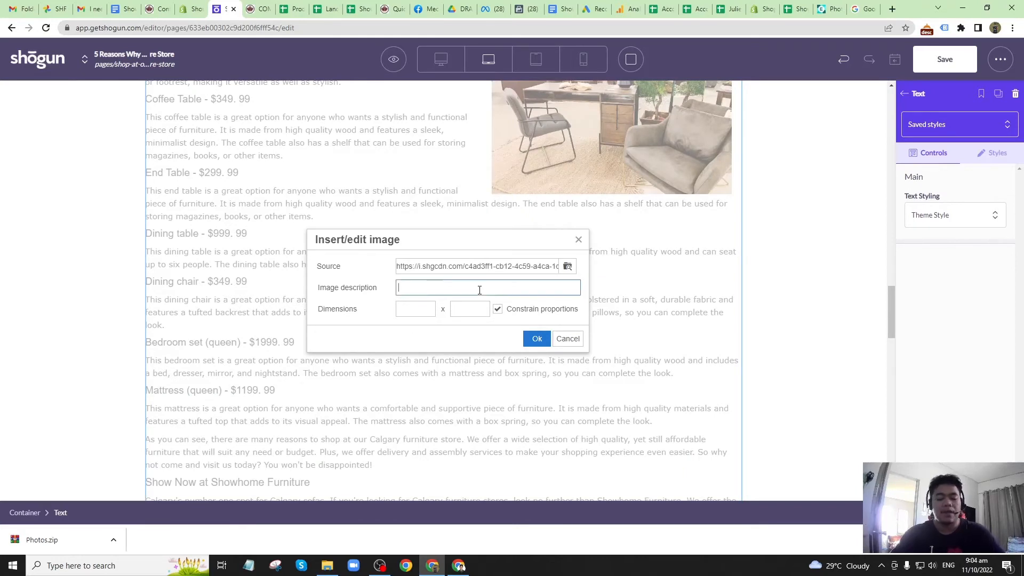
key(ctrl+v)
click(406, 309)
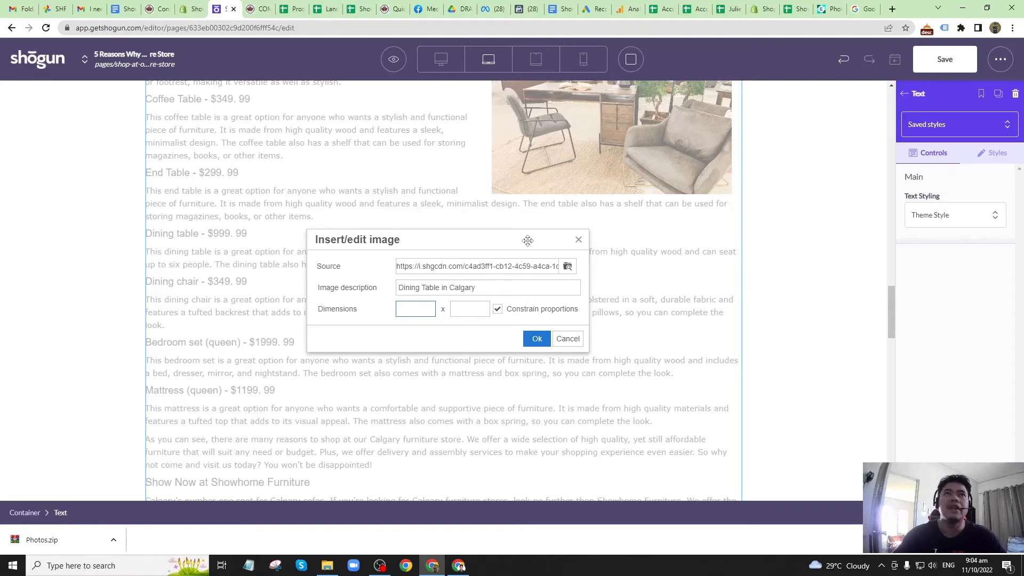
scroll(527, 261, up, 7)
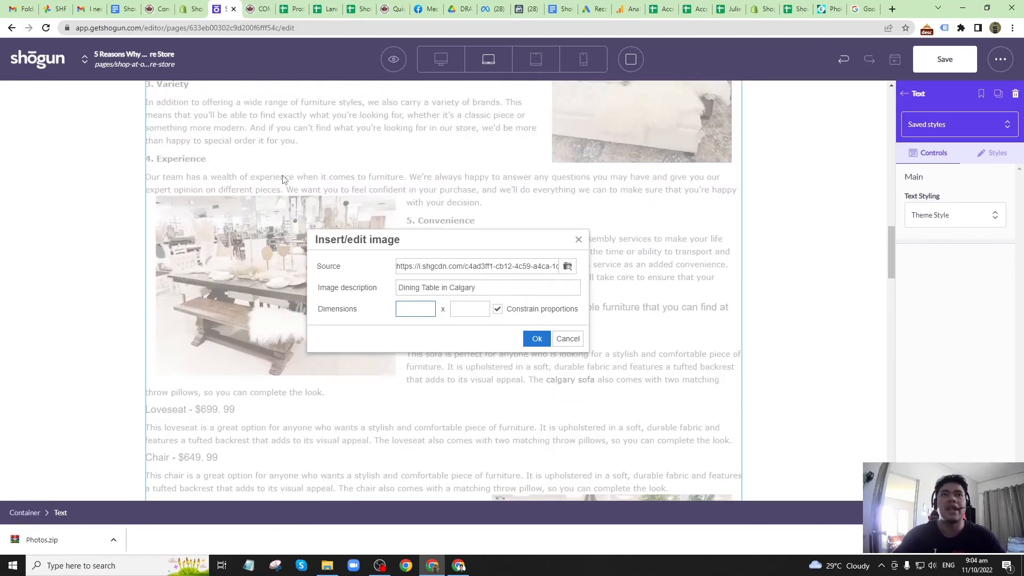
scroll(620, 213, down, 8)
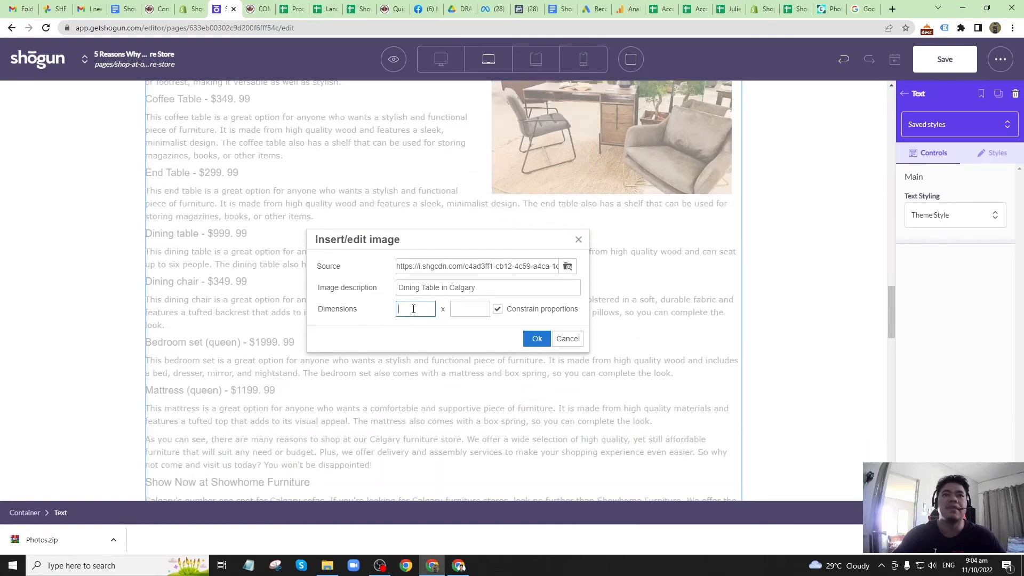
text(450)
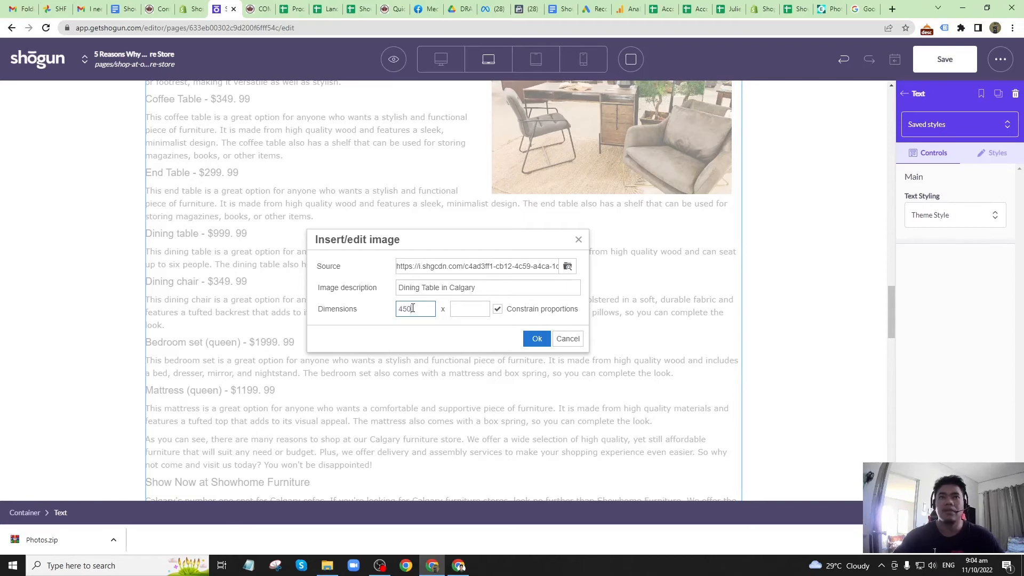
click(538, 340)
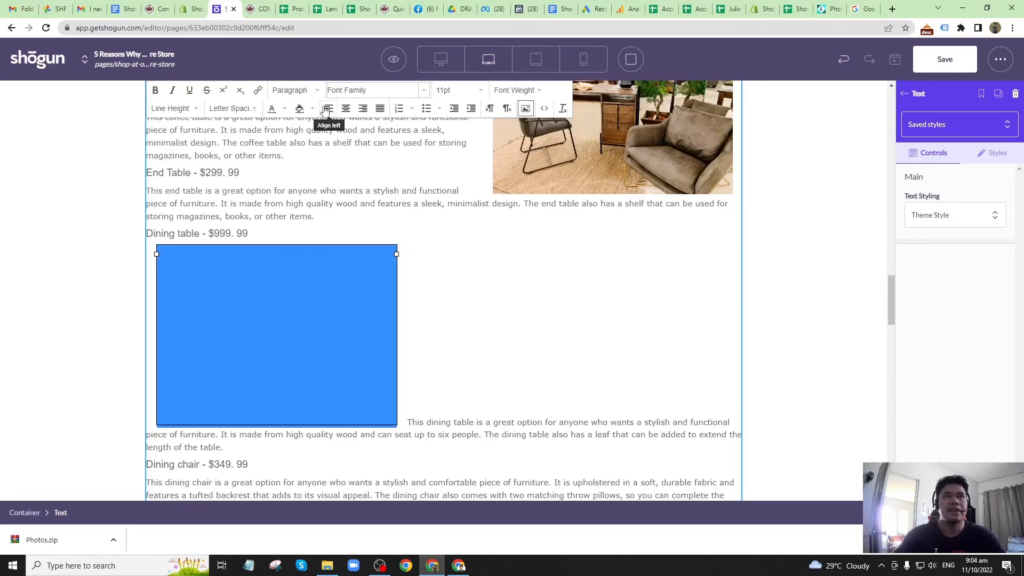
click(327, 109)
click(460, 277)
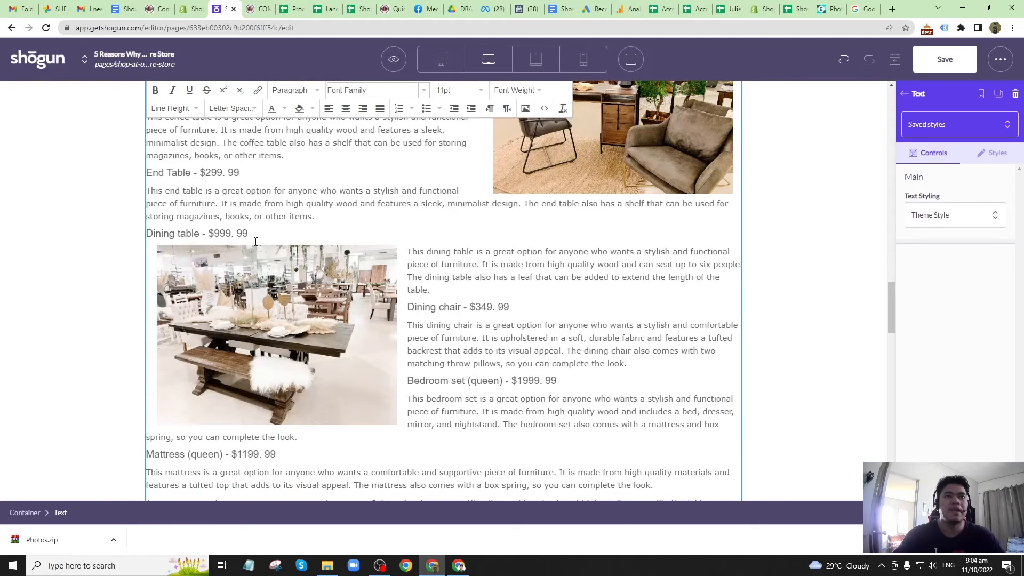
Open the earlier dining table image beside the 5. Convenience section for editing and upload the Round Table in Calgary photo as its replacement source.
scroll(256, 242, up, 2)
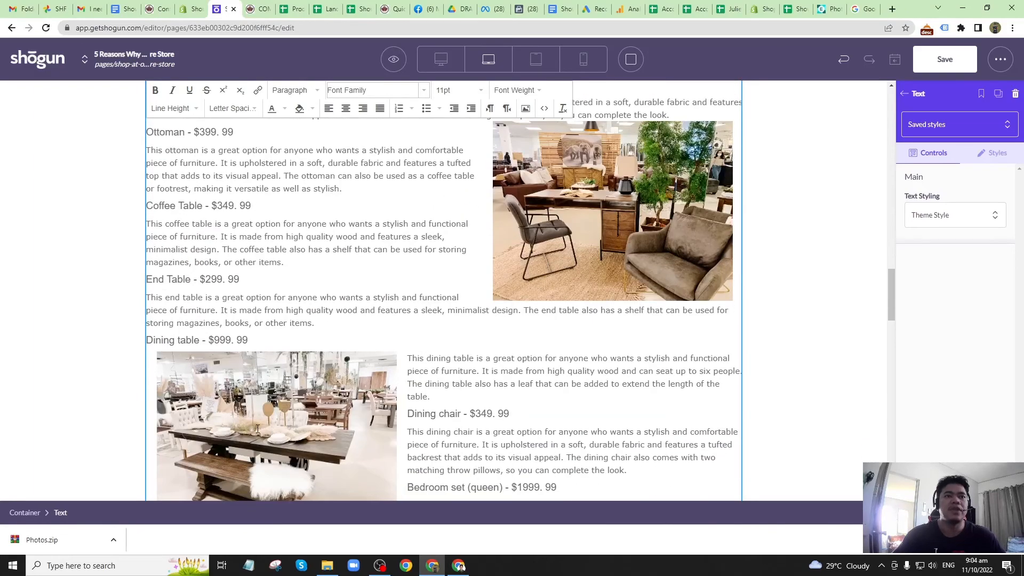
scroll(257, 428, up, 9)
click(297, 303)
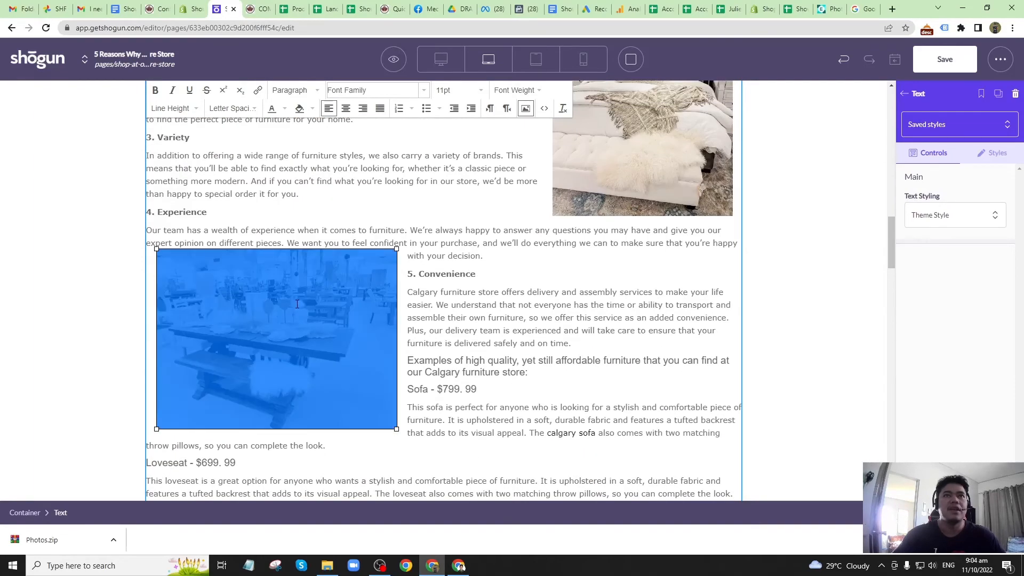
click(525, 108)
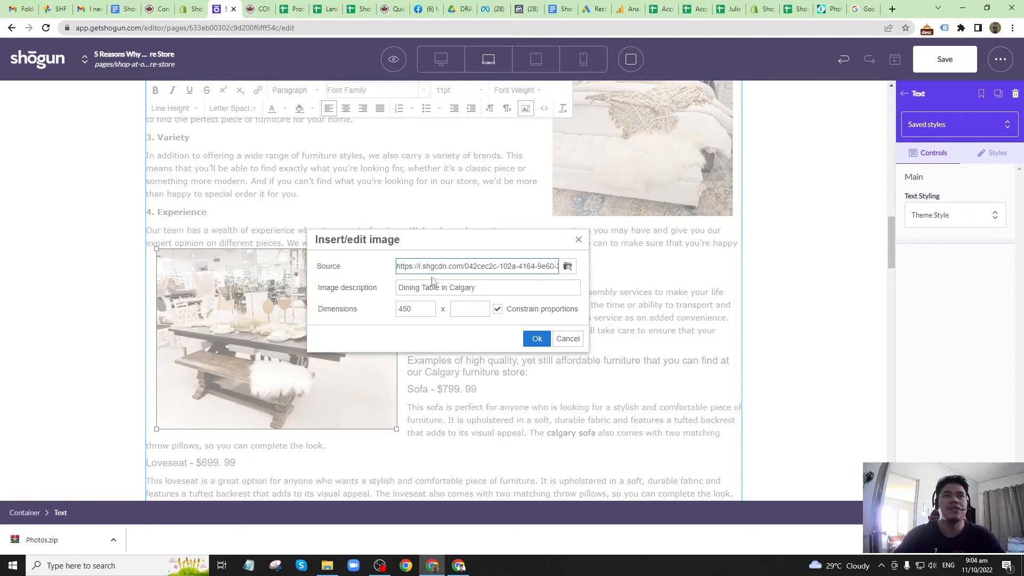
click(579, 239)
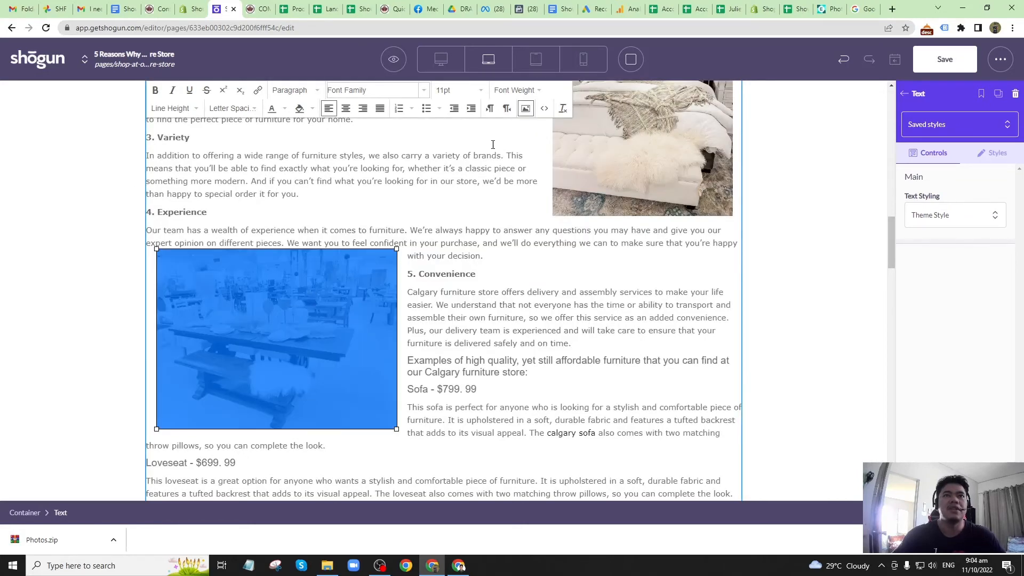
click(526, 108)
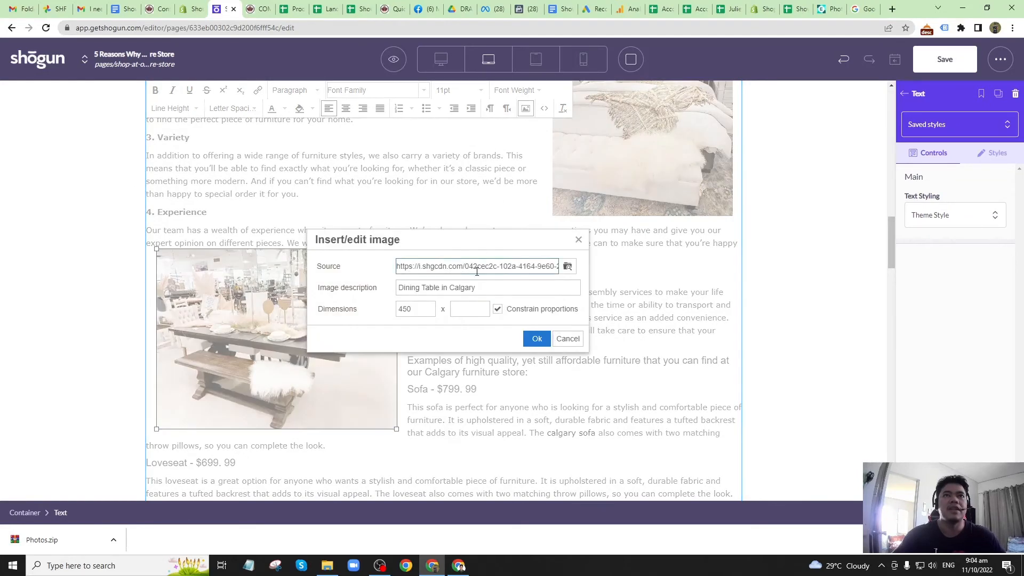
click(566, 267)
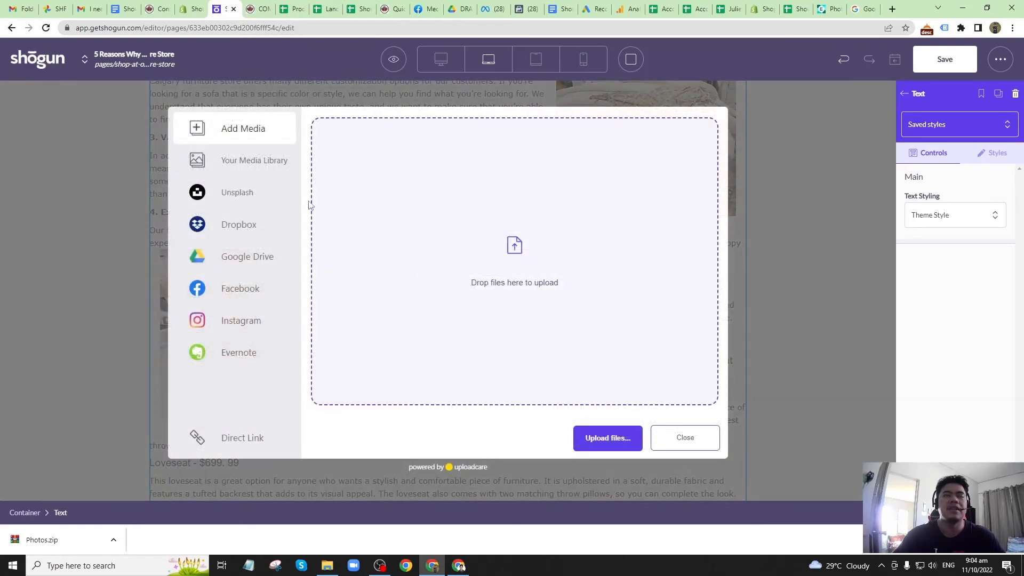
click(599, 439)
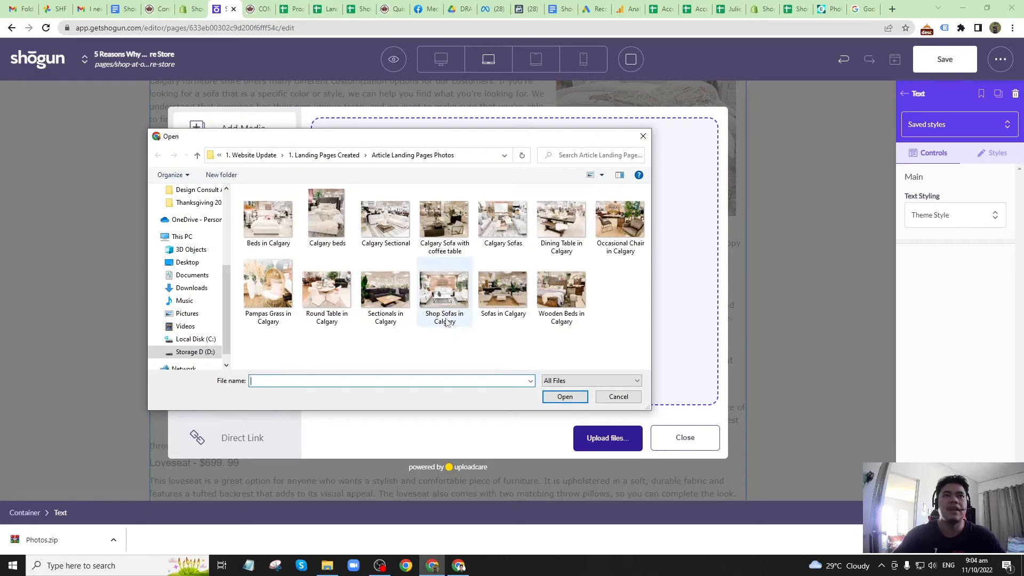
click(385, 216)
click(323, 299)
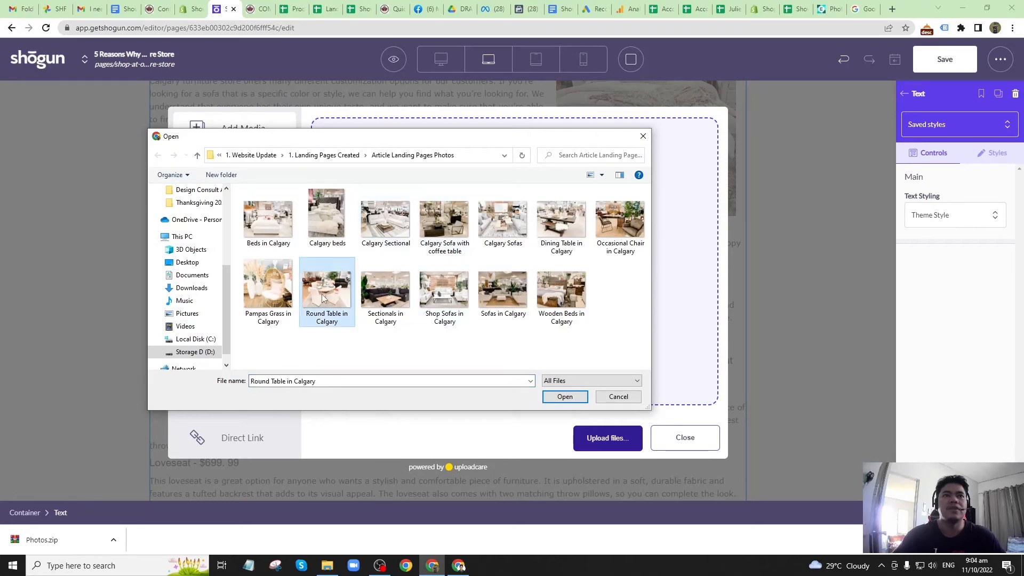
click(566, 397)
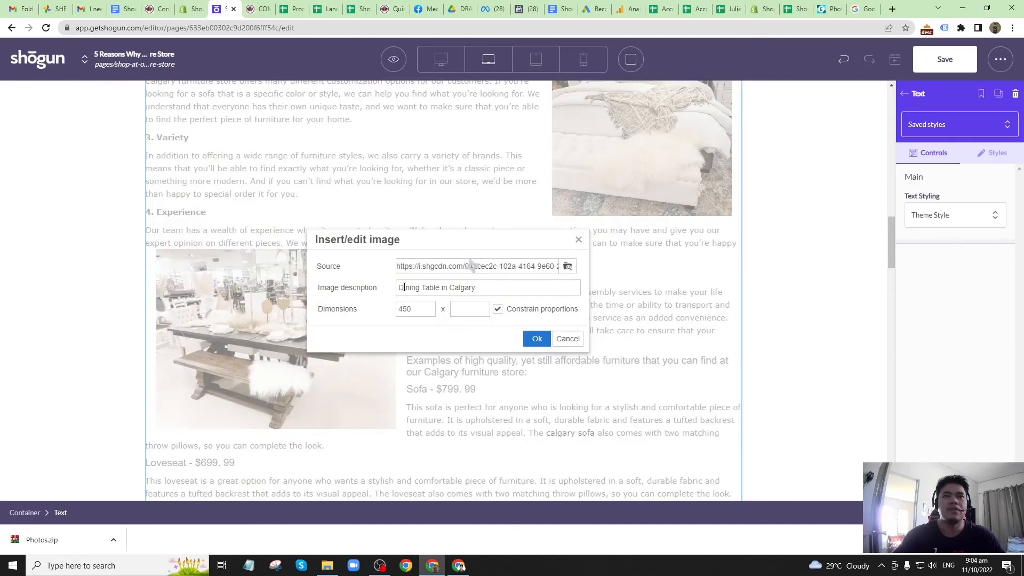
Change the replaced image's description to Round Table in Calgary and apply the image changes.
double_click(405, 287)
key(BackSpace)
text(R)
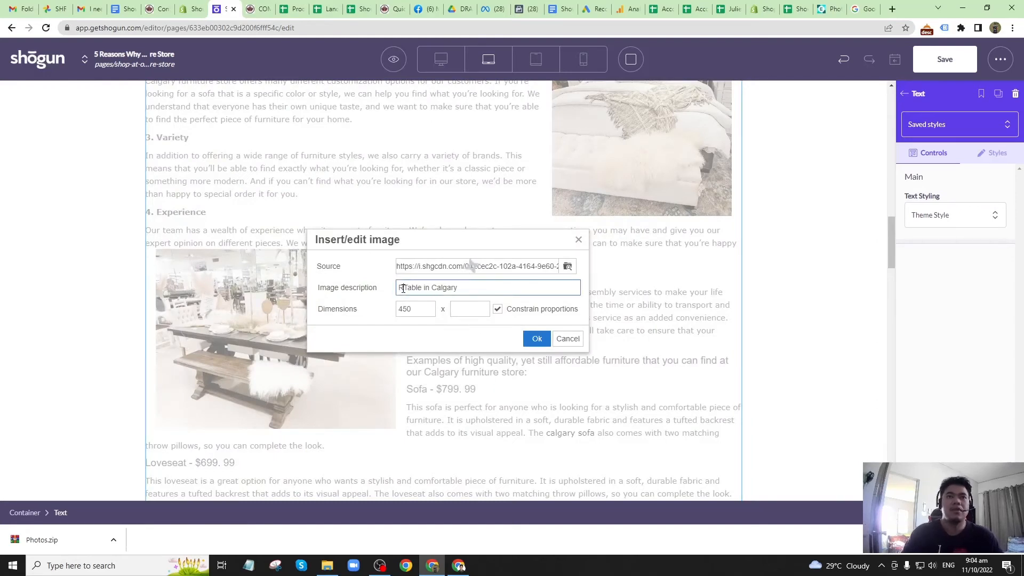
text(ound)
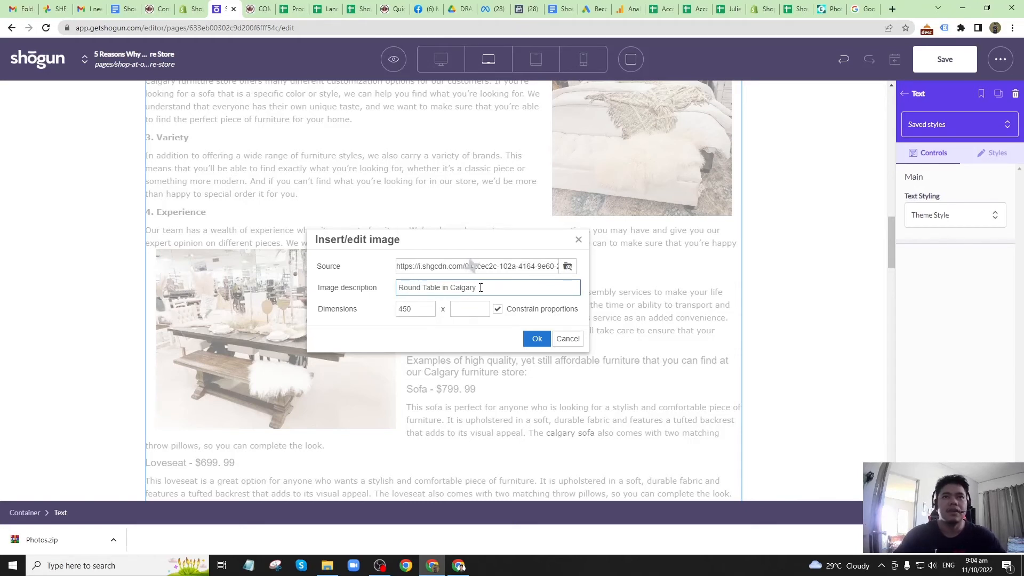
click(536, 338)
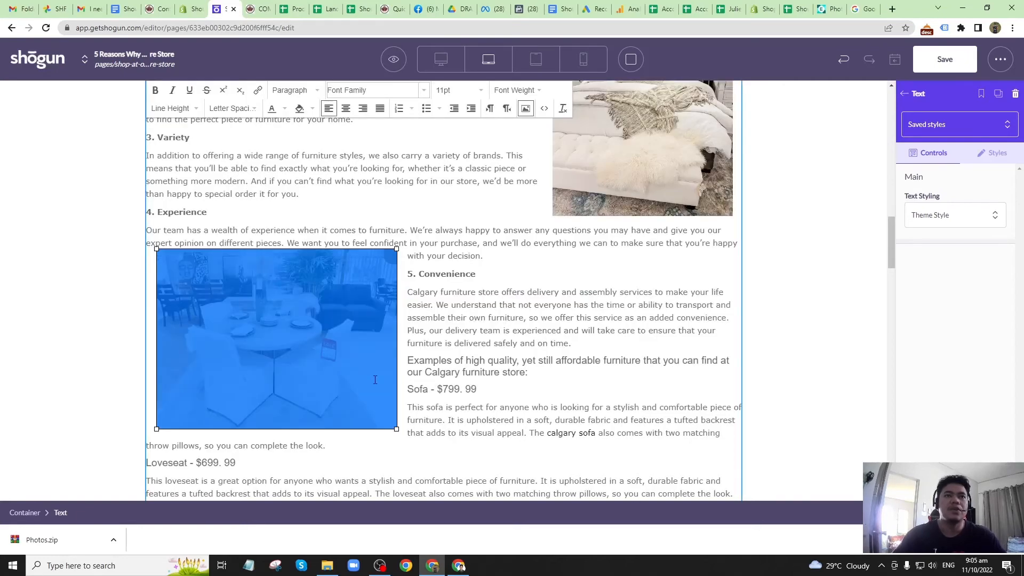
click(453, 335)
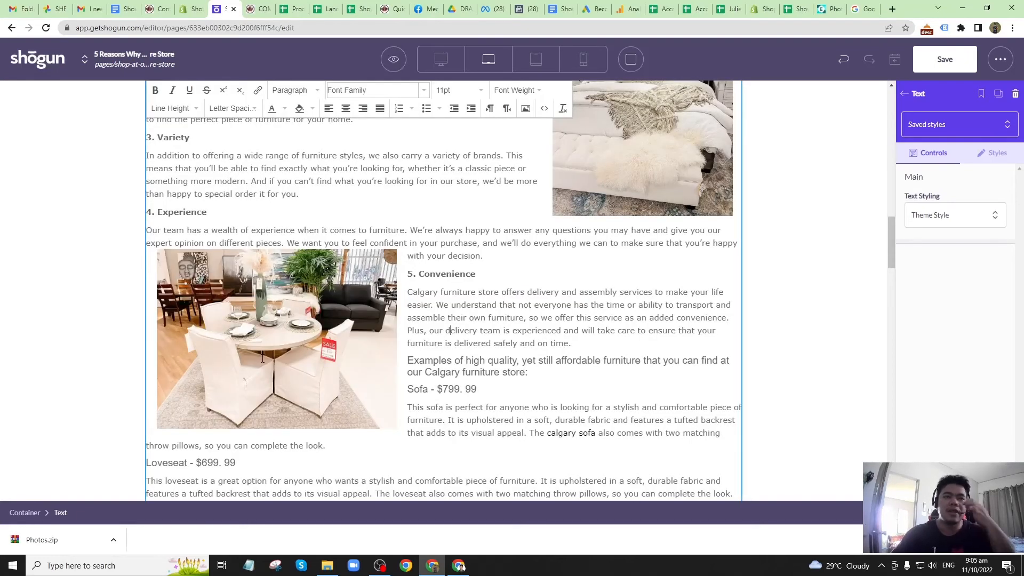
Review the placement and alternating alignment of the images throughout the article, from the introduction to the closing Show Now section.
scroll(262, 358, up, 10)
scroll(275, 333, up, 5)
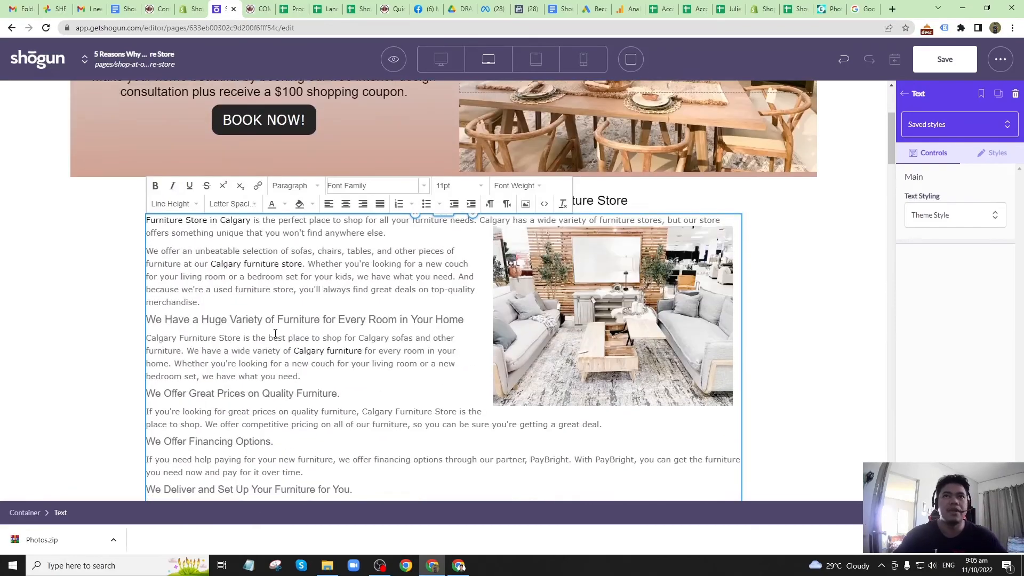
scroll(585, 169, down, 3)
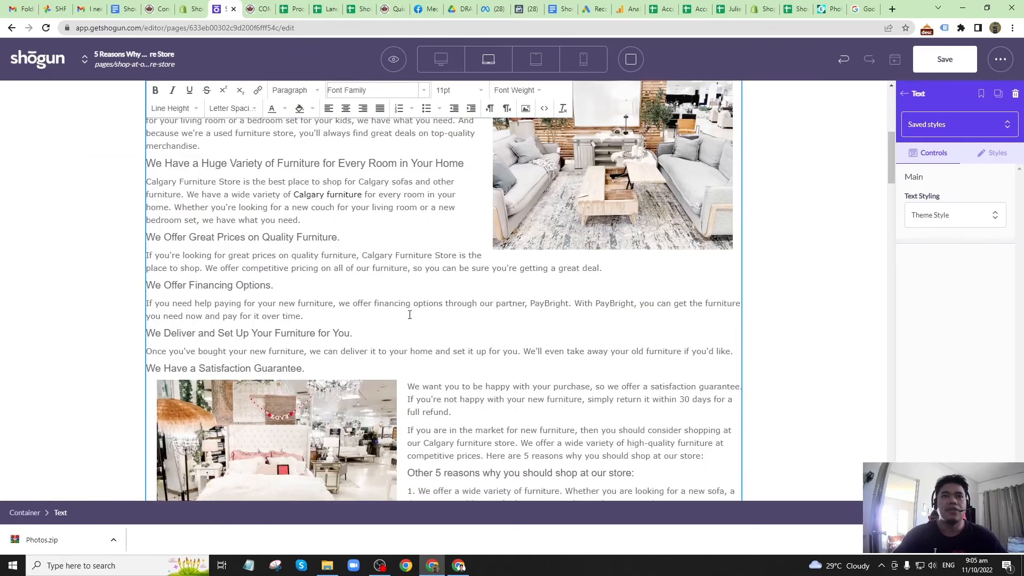
scroll(410, 315, down, 10)
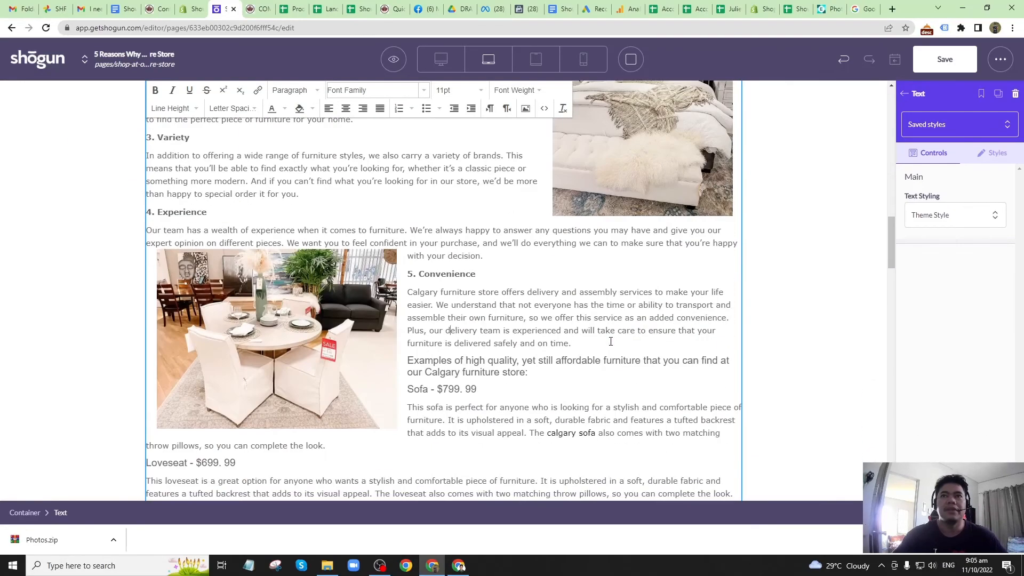
scroll(345, 312, down, 10)
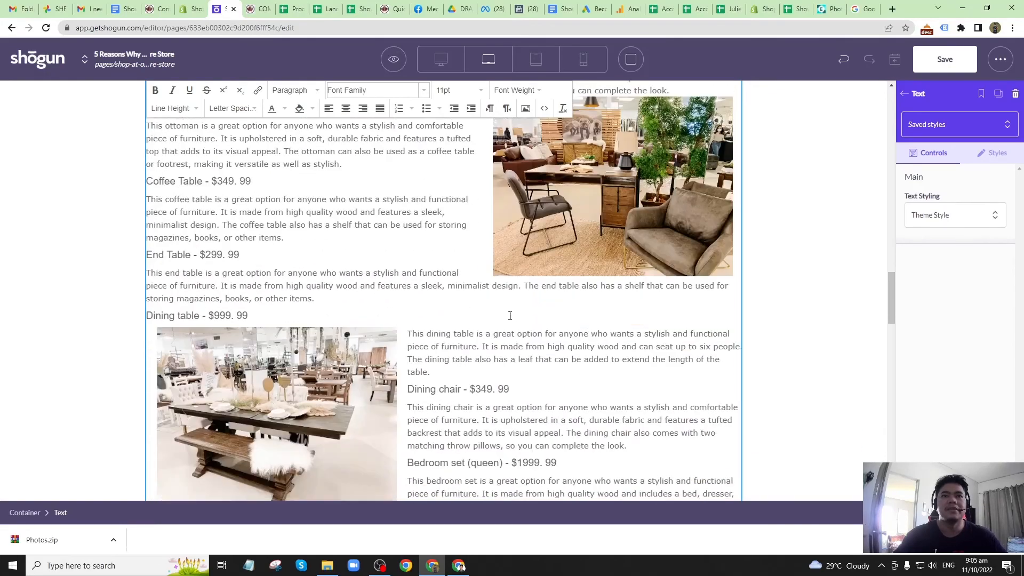
scroll(314, 280, down, 3)
scroll(298, 272, up, 11)
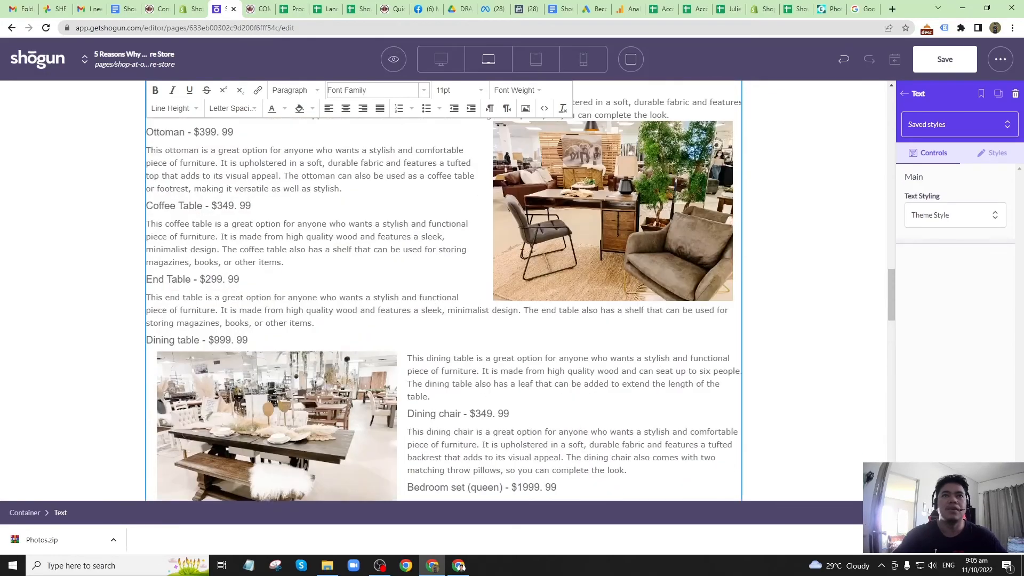
scroll(292, 267, up, 15)
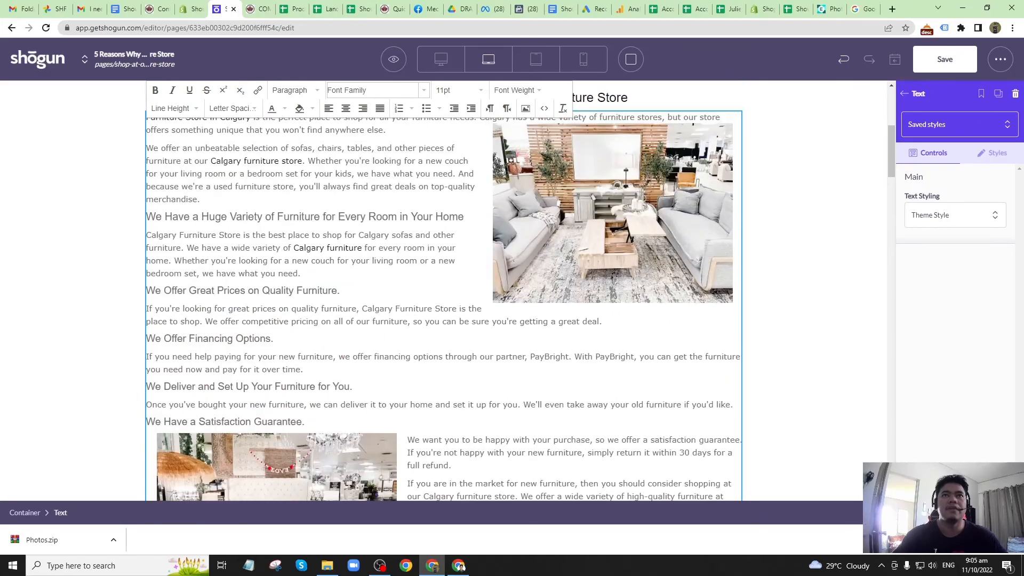
scroll(541, 355, down, 20)
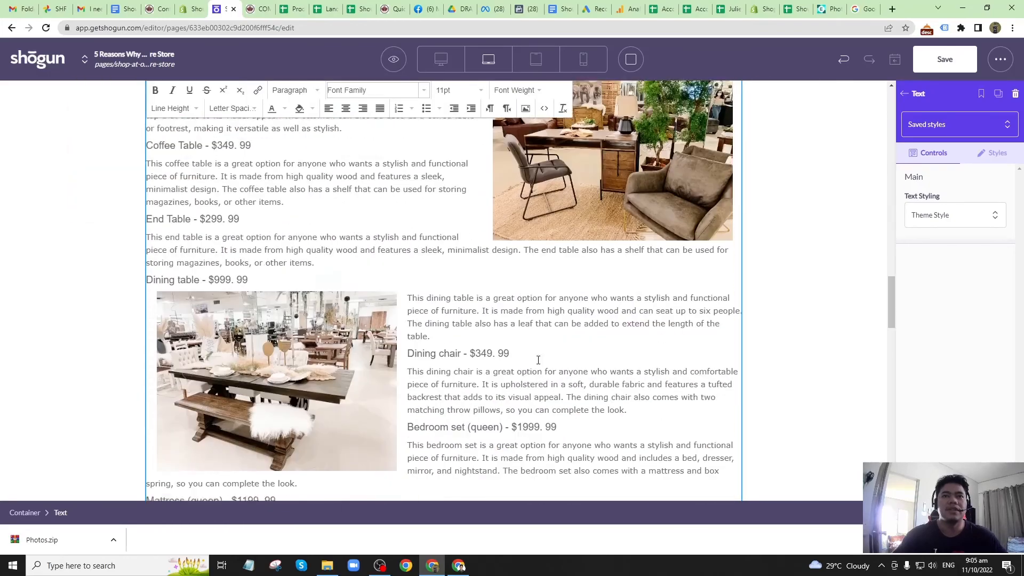
scroll(538, 360, up, 4)
scroll(539, 360, down, 5)
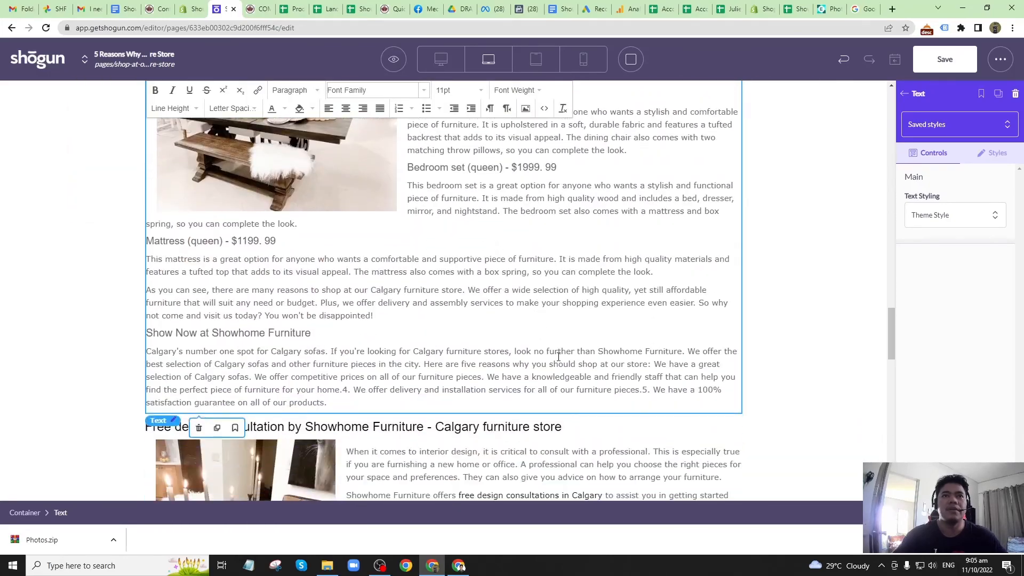
Start a new image after the Mattress (queen) paragraph and upload the Wooden Beds in Calgary photo as its source.
click(676, 269)
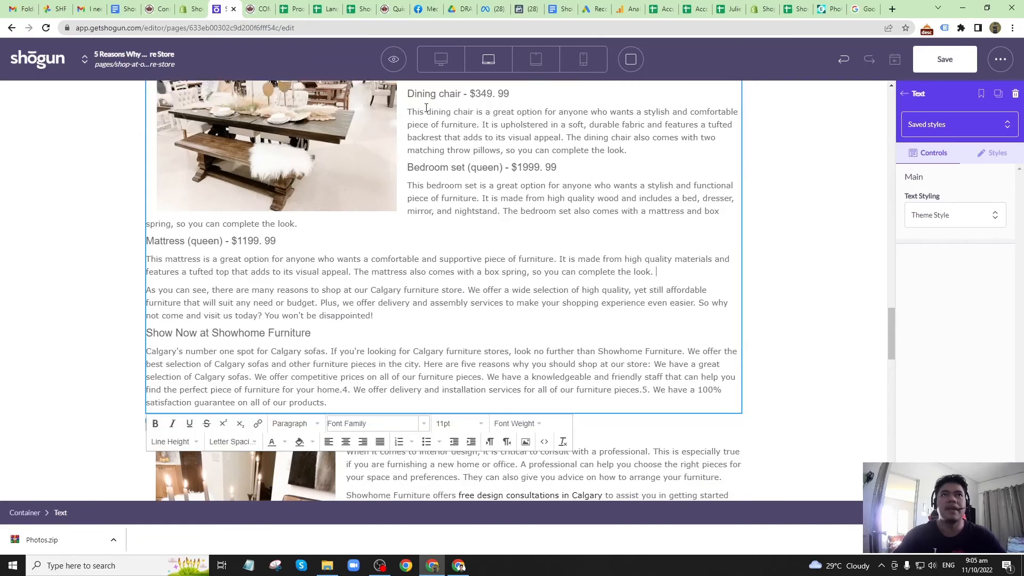
click(526, 442)
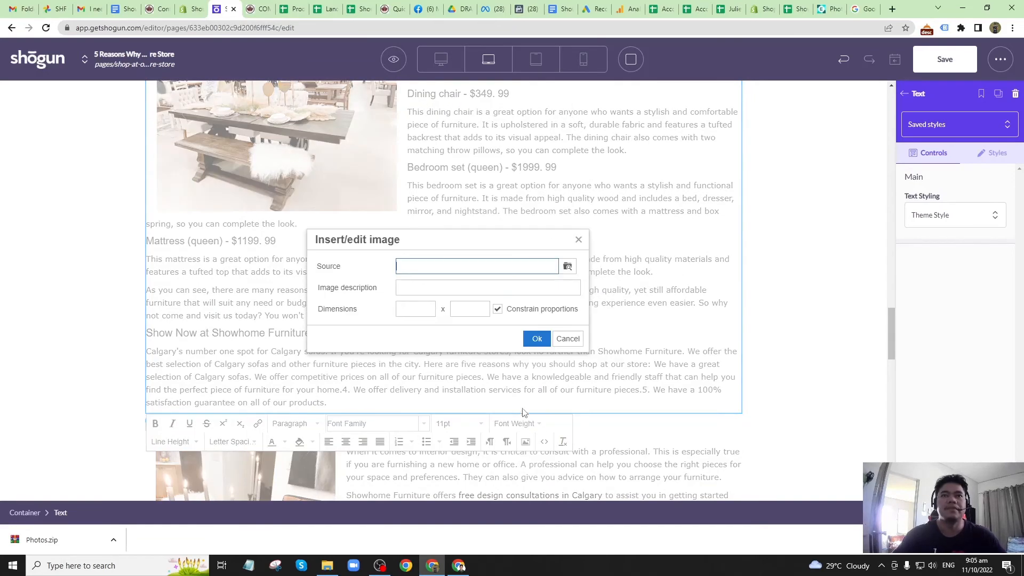
click(569, 267)
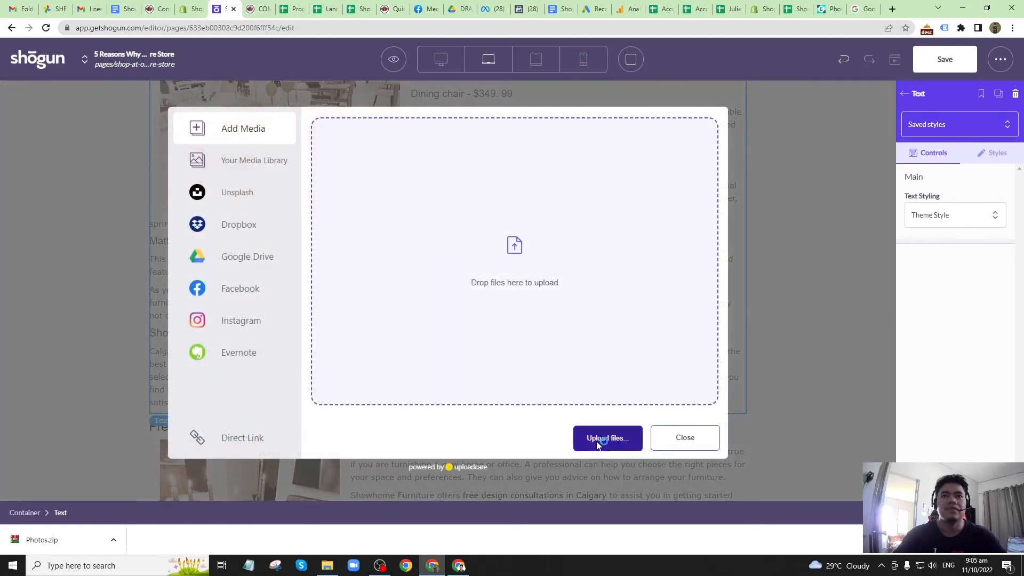
click(598, 439)
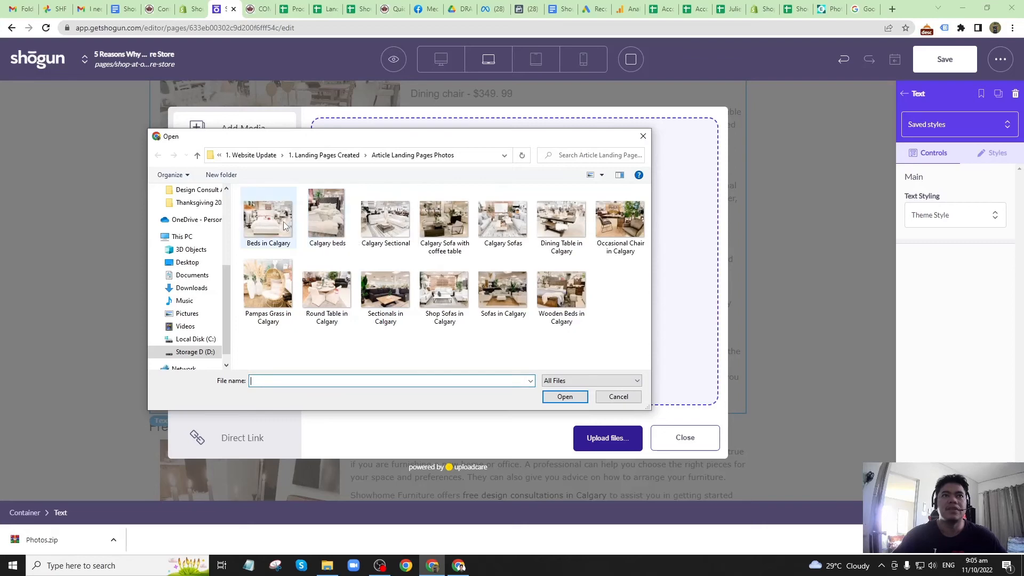
click(560, 299)
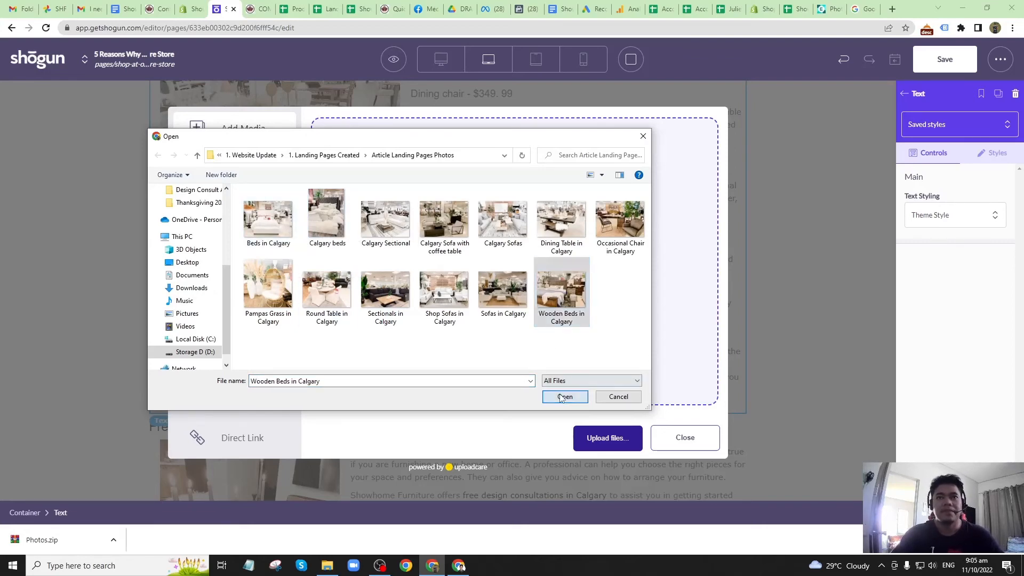
double_click(561, 291)
Set the new image's description to Wooden Beds in Calgary and its width to 450.
click(516, 288)
text(Wooden Beds in Calgary)
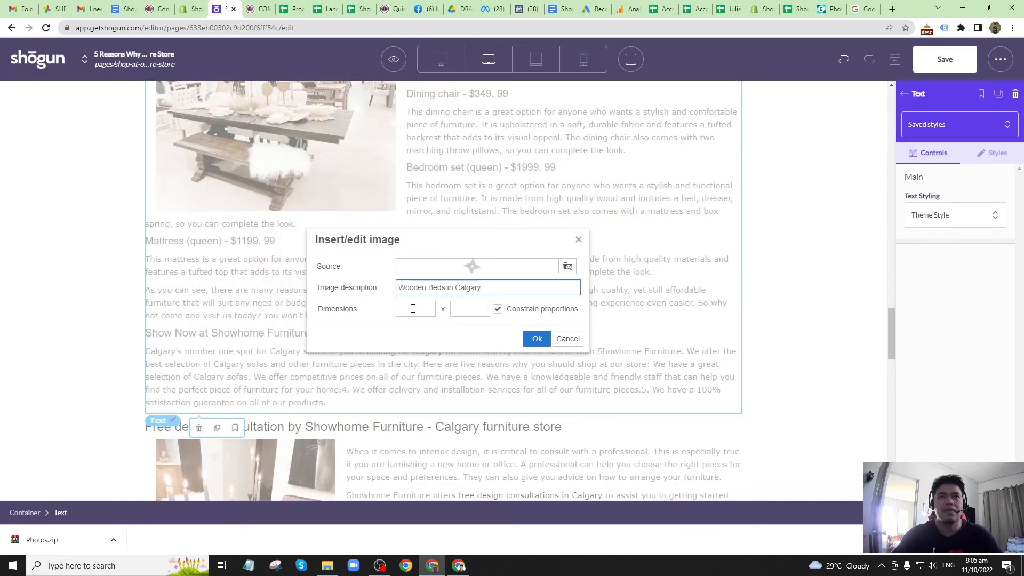
click(414, 310)
text(8)
key(BackSpace)
text(450)
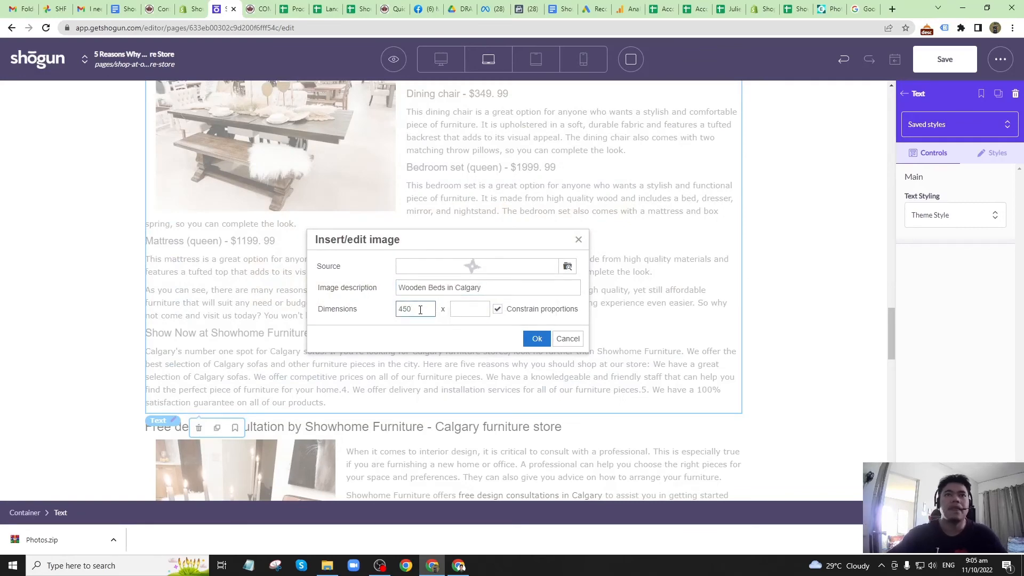
Once the photo's source has loaded, insert the image and align it right beside the closing paragraphs.
scroll(425, 310, up, 5)
scroll(424, 310, up, 10)
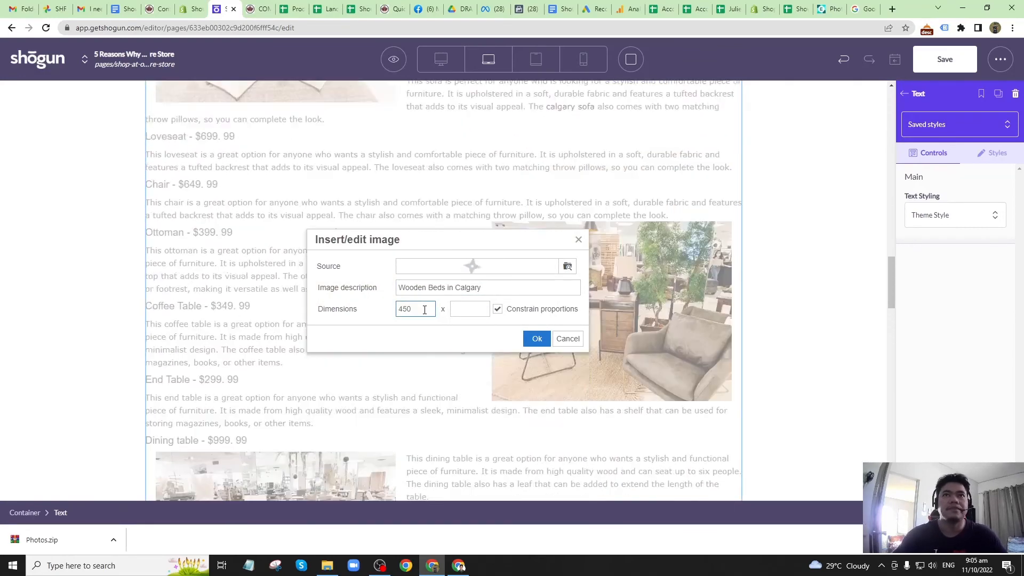
scroll(425, 310, up, 5)
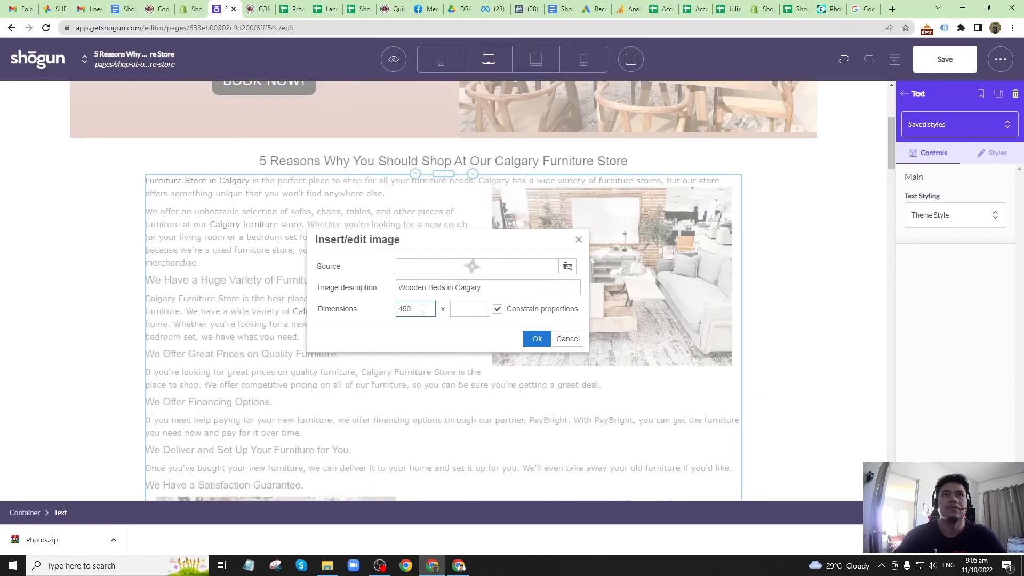
scroll(426, 311, down, 15)
scroll(427, 312, down, 8)
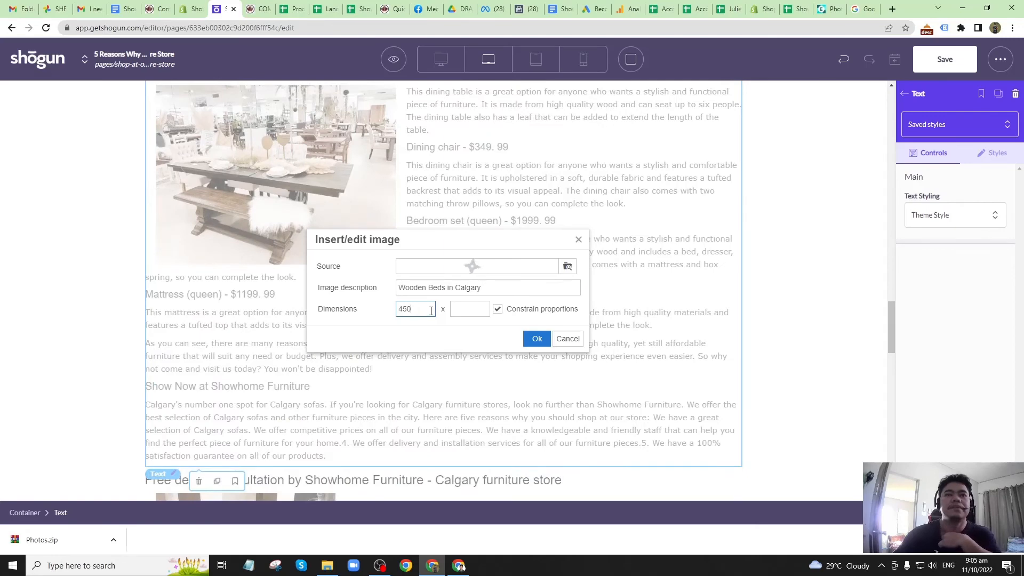
scroll(432, 311, down, 5)
scroll(431, 311, up, 2)
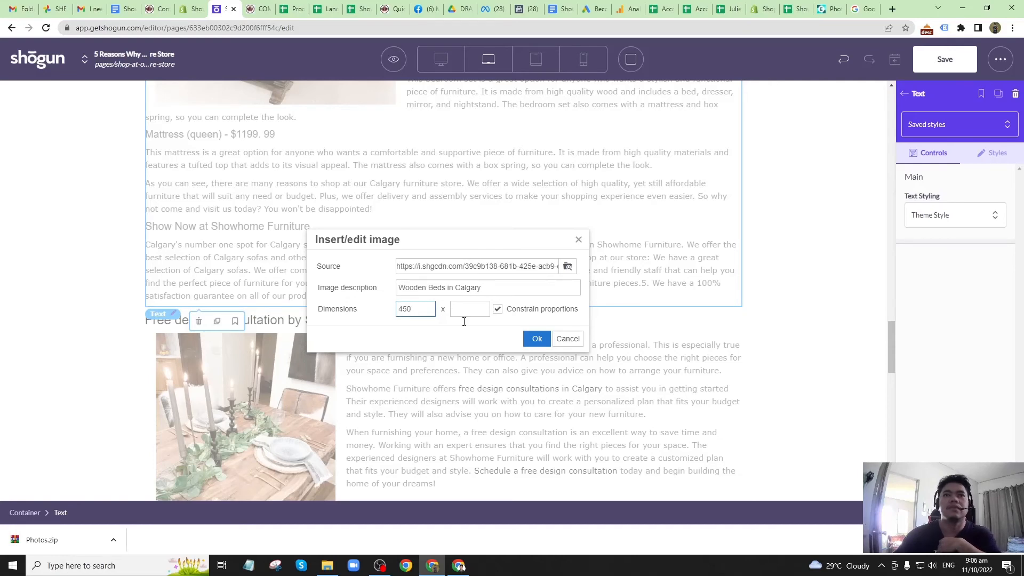
click(537, 339)
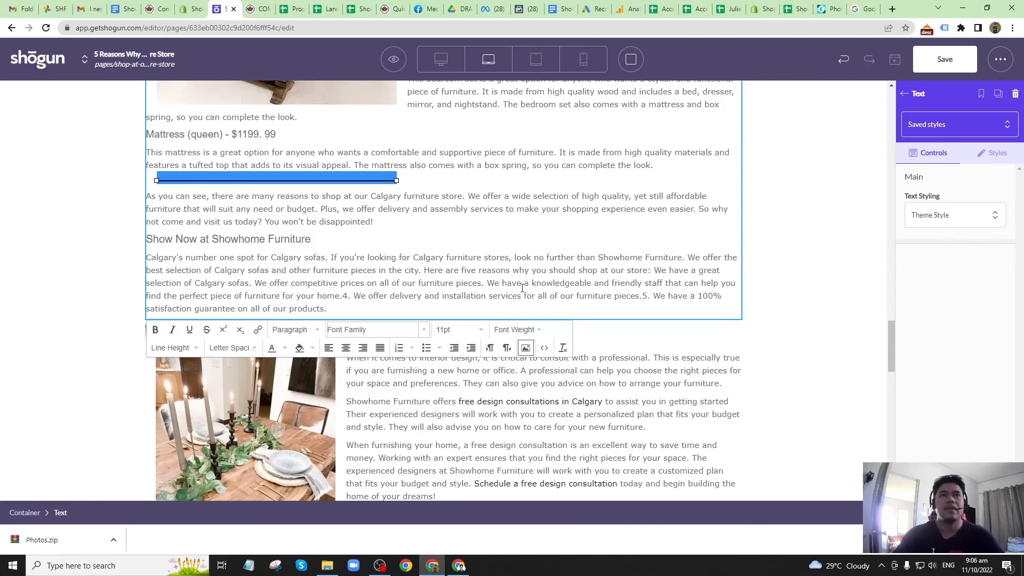
click(363, 348)
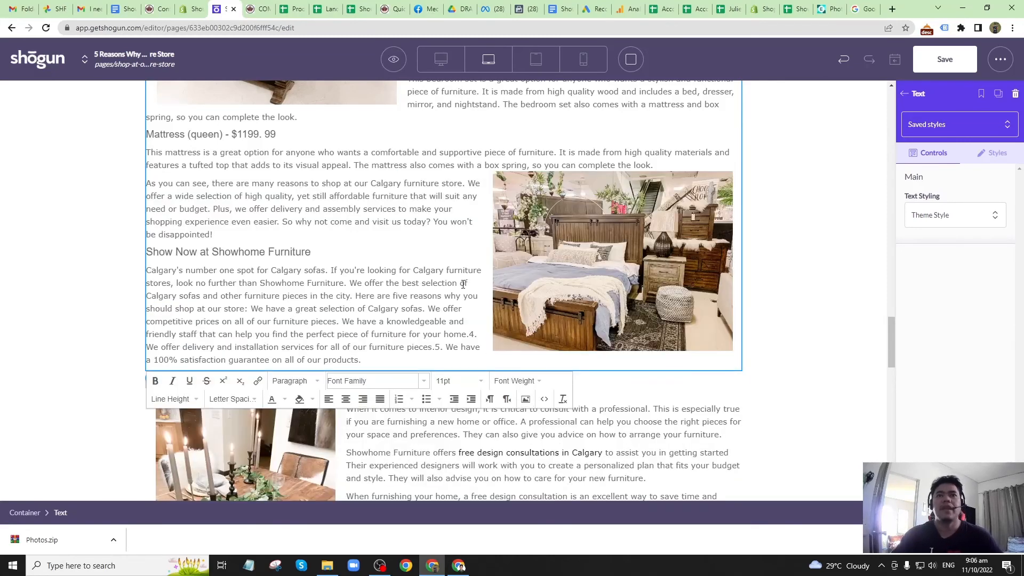
Delete the stray list numbers 4. and 5. from the paragraph under the Show Now at Showhome Furniture heading.
scroll(444, 301, down, 1)
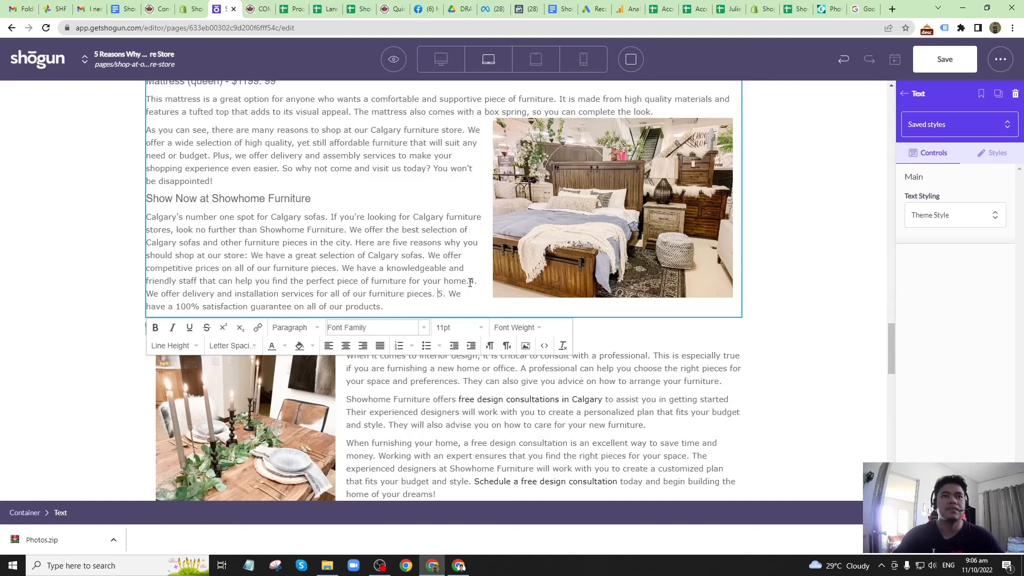
drag(470, 283, 478, 282)
key(BackSpace)
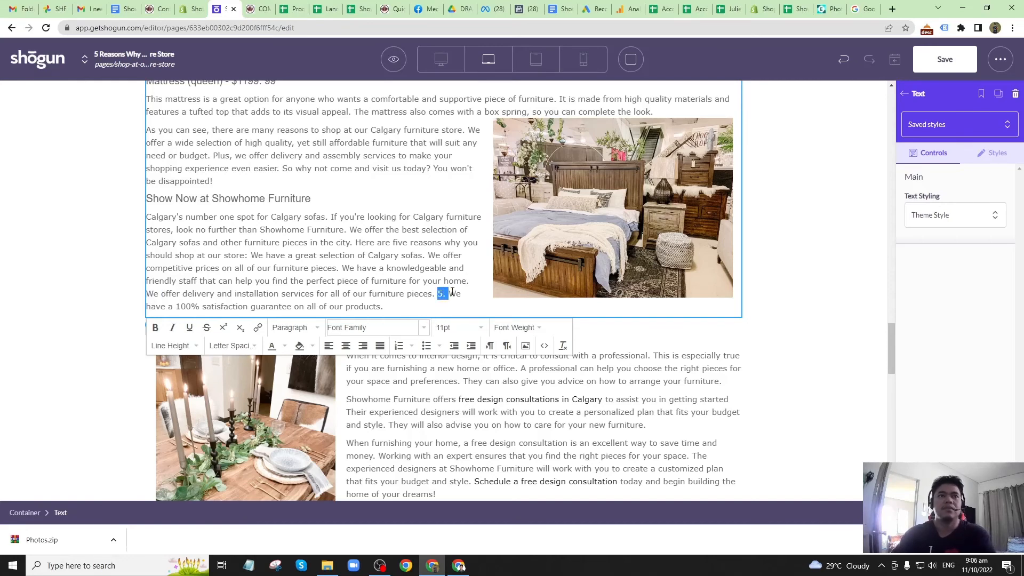
key(BackSpace)
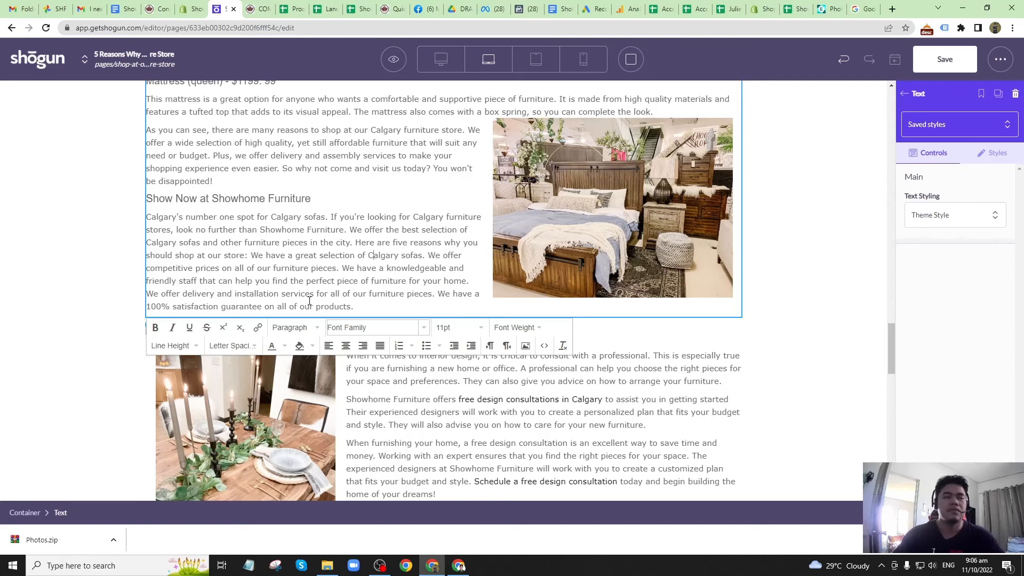
Correct the closing section's heading to Shop Now at Showhome Furniture.
click(176, 208)
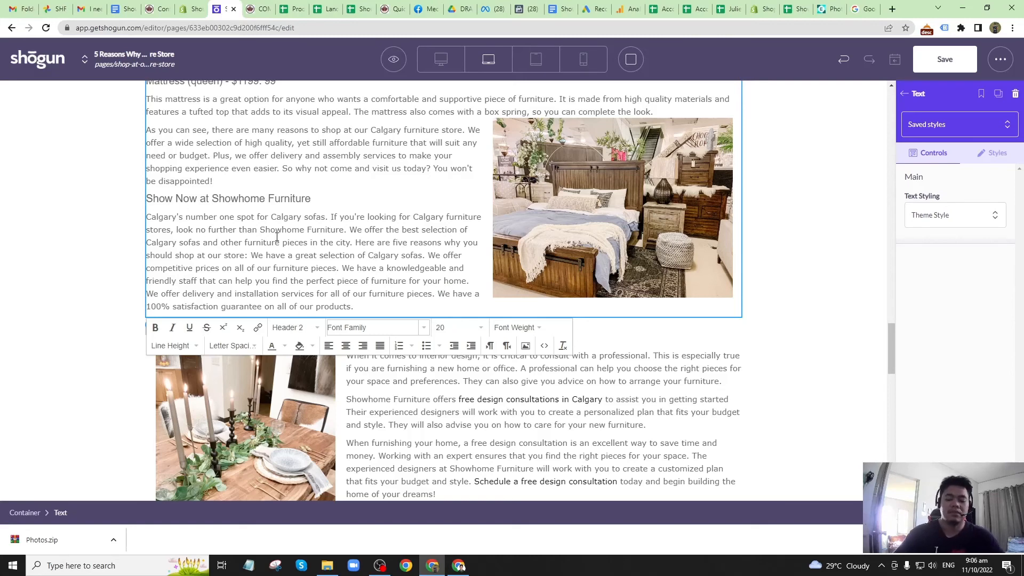
key(BackSpace)
text(p)
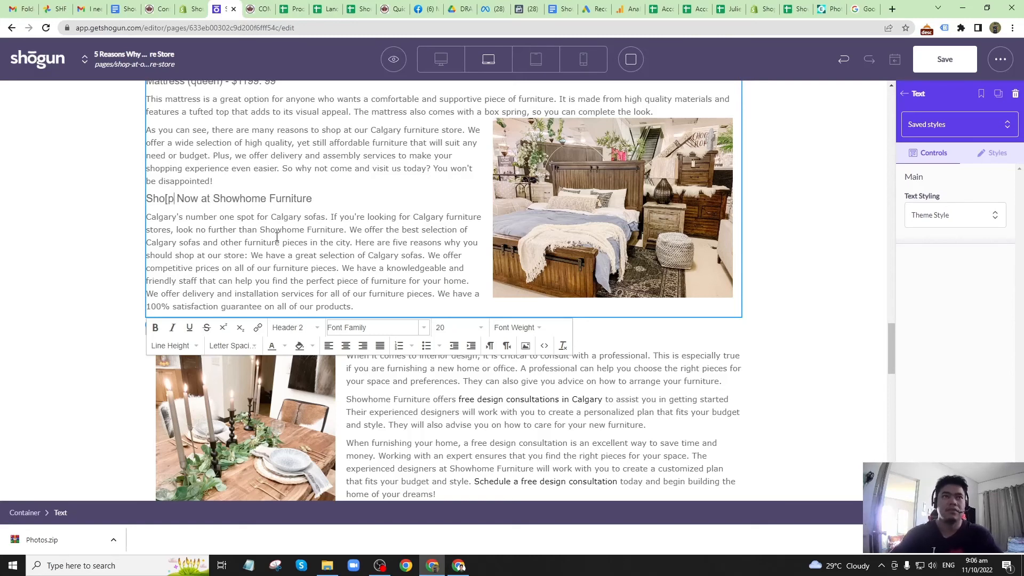
click(292, 263)
Review the finished article's text and image placement from the closing video section back up to the introduction.
scroll(294, 266, up, 3)
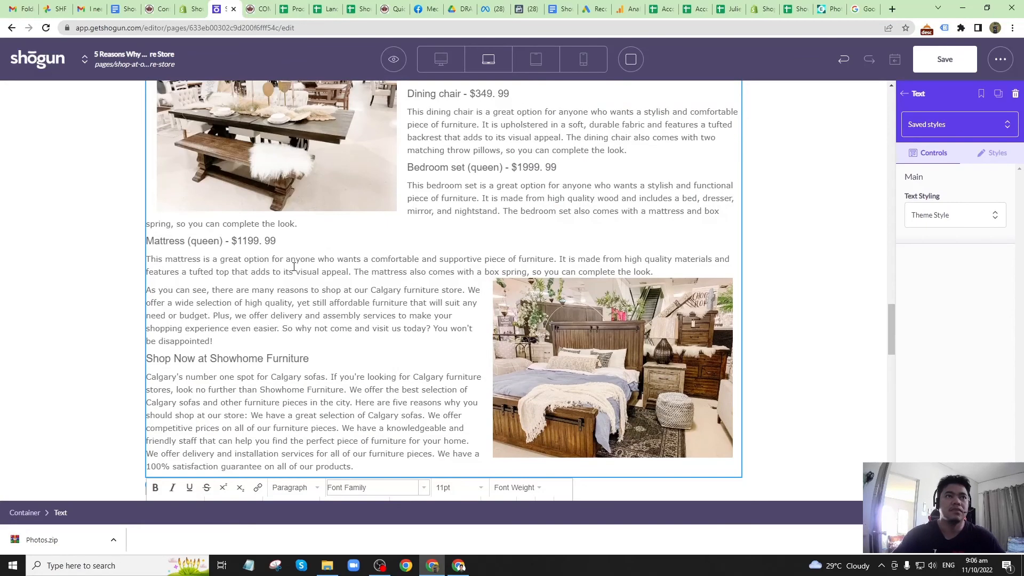
scroll(323, 284, down, 5)
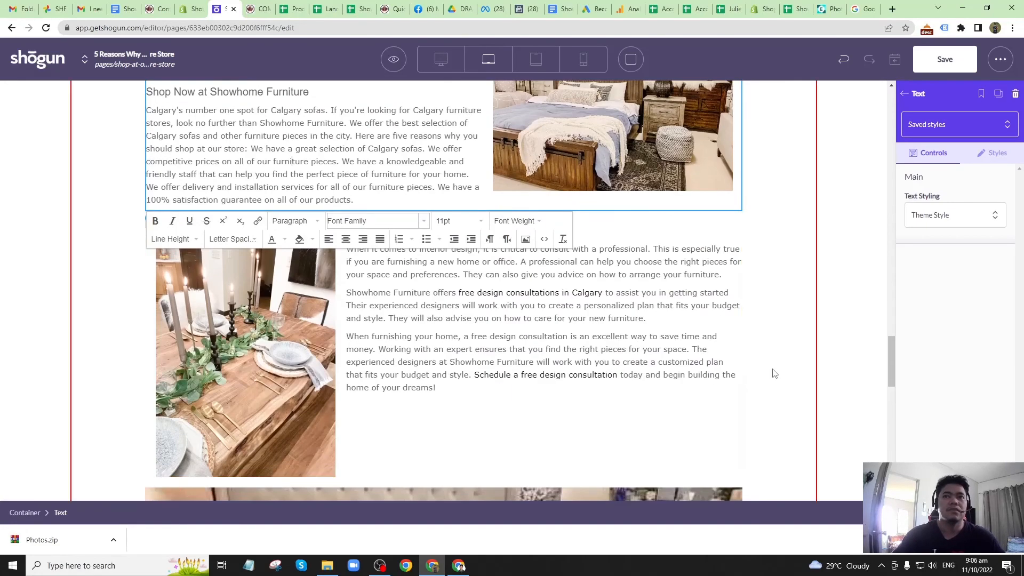
click(794, 371)
scroll(507, 418, down, 3)
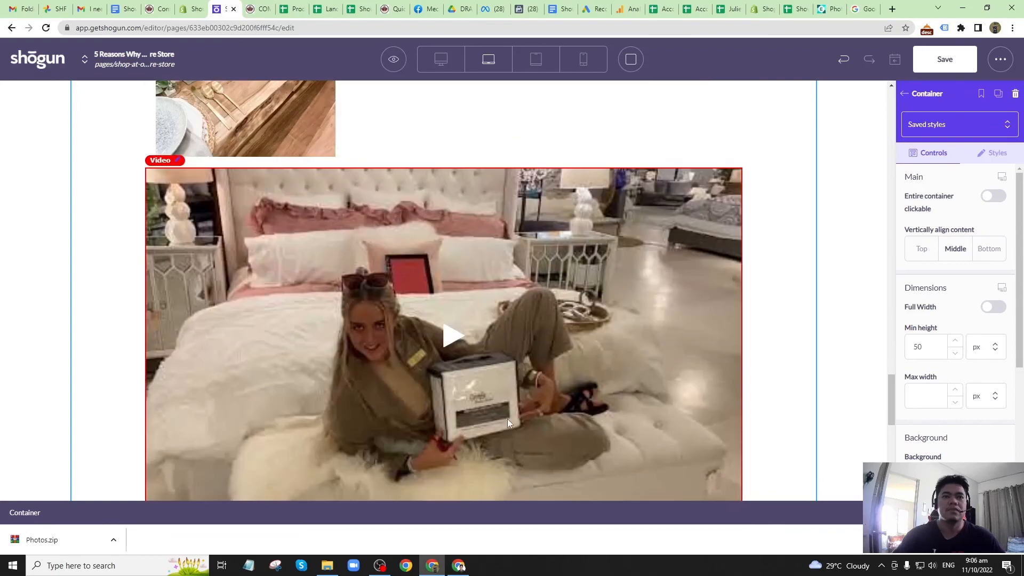
scroll(508, 418, up, 3)
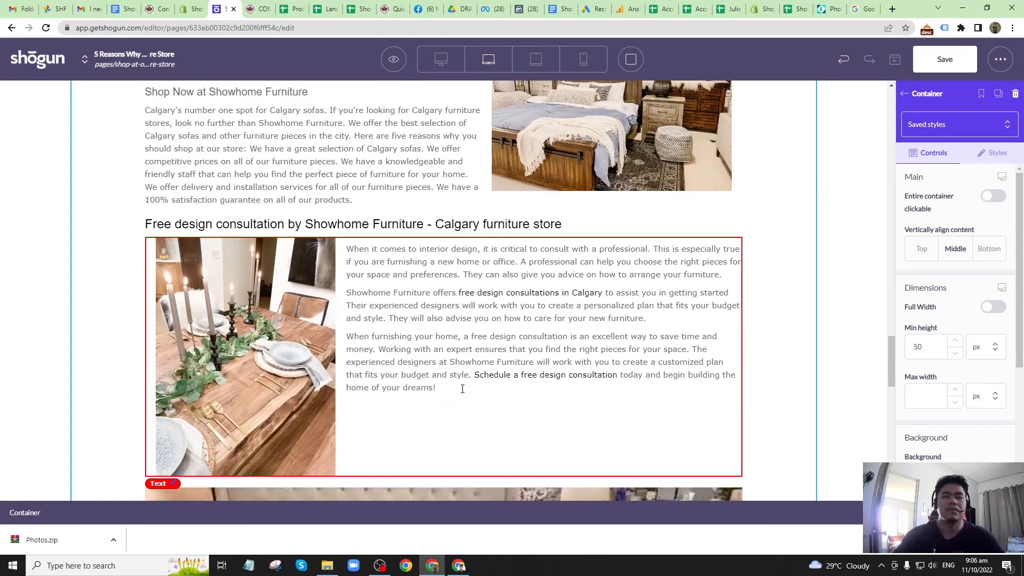
scroll(236, 288, up, 15)
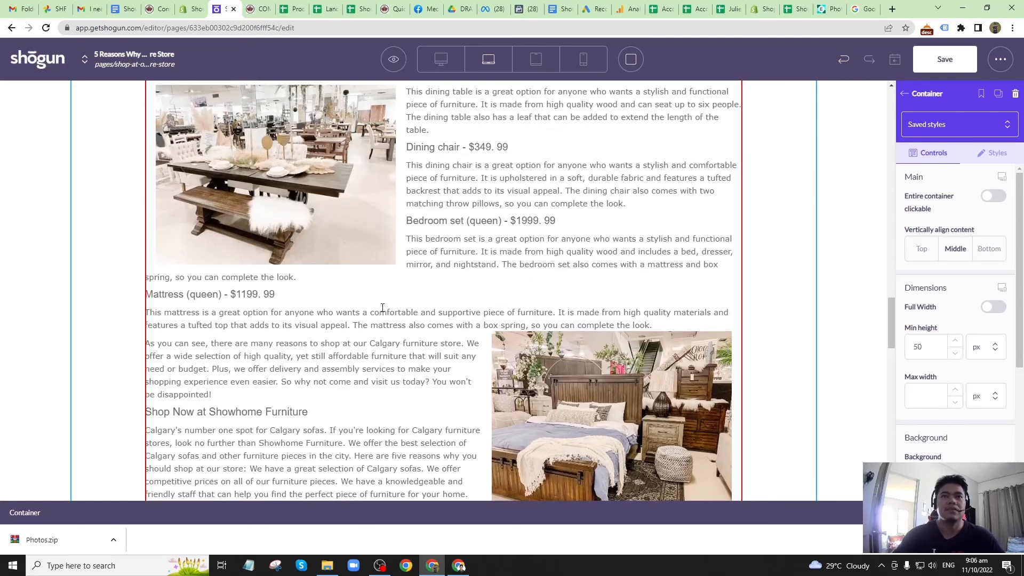
scroll(383, 308, up, 15)
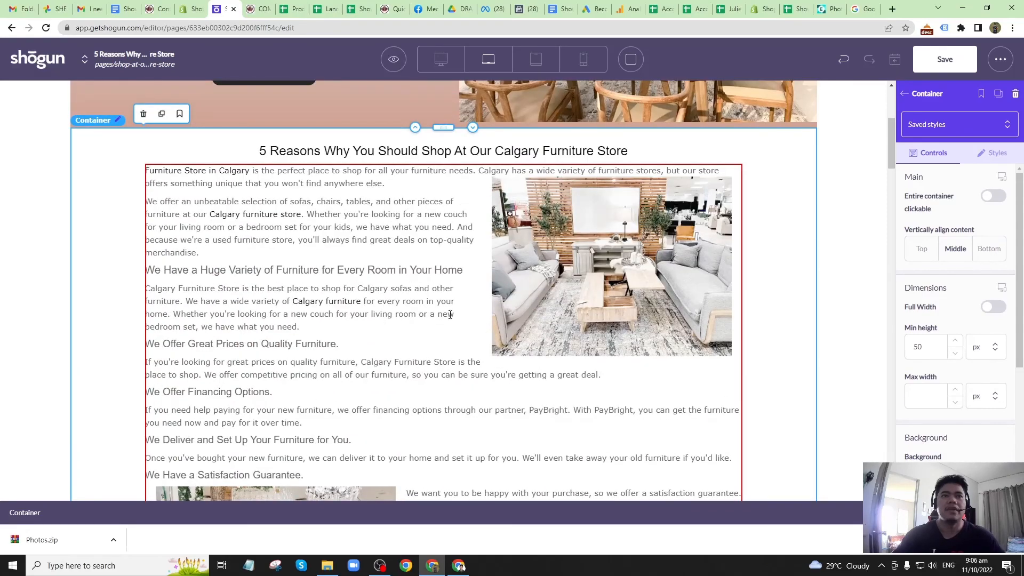
scroll(495, 346, down, 2)
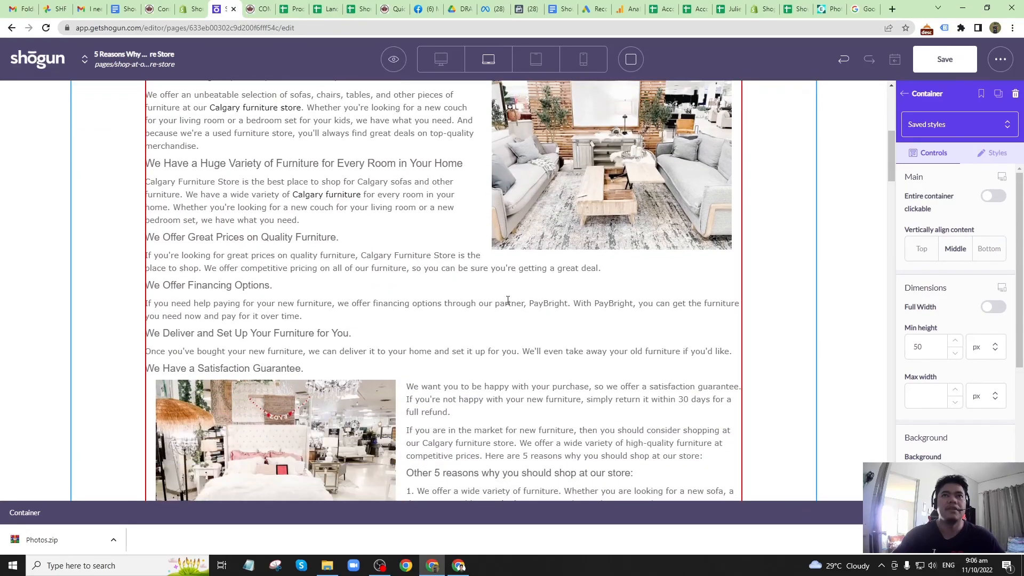
scroll(508, 300, up, 2)
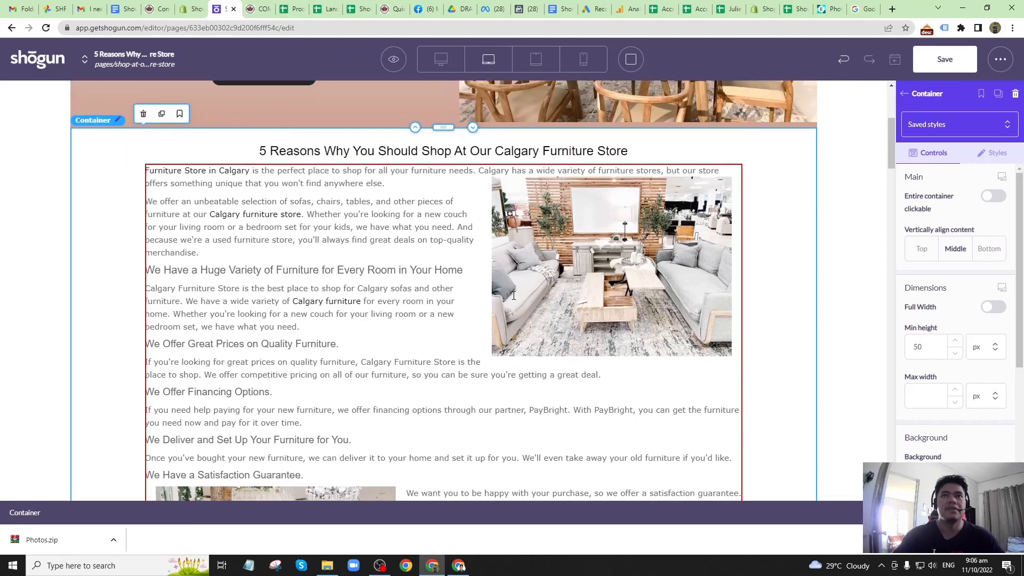
Switch to the mobile layout and check how the images and text display throughout the article.
click(583, 59)
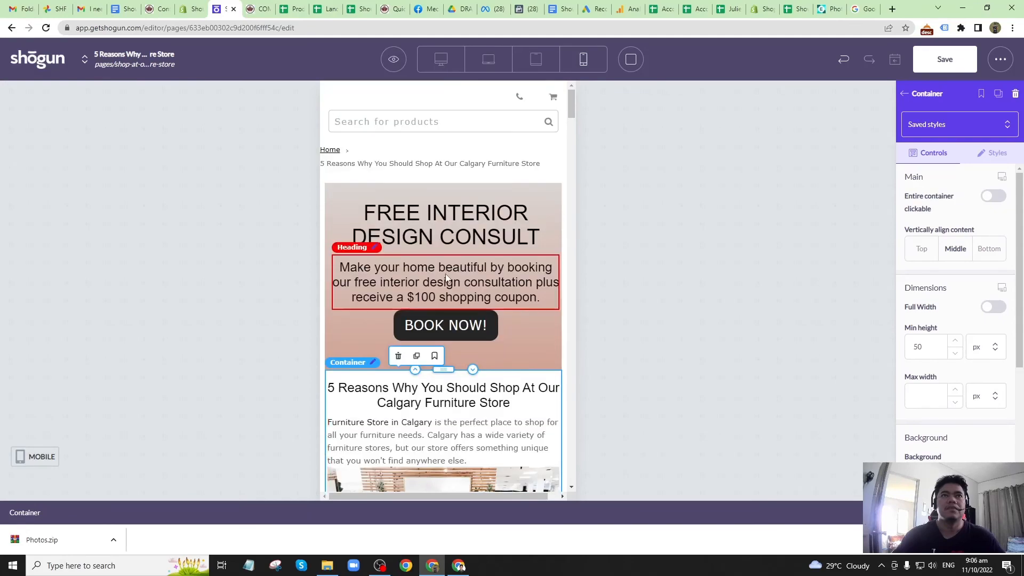
scroll(446, 277, down, 6)
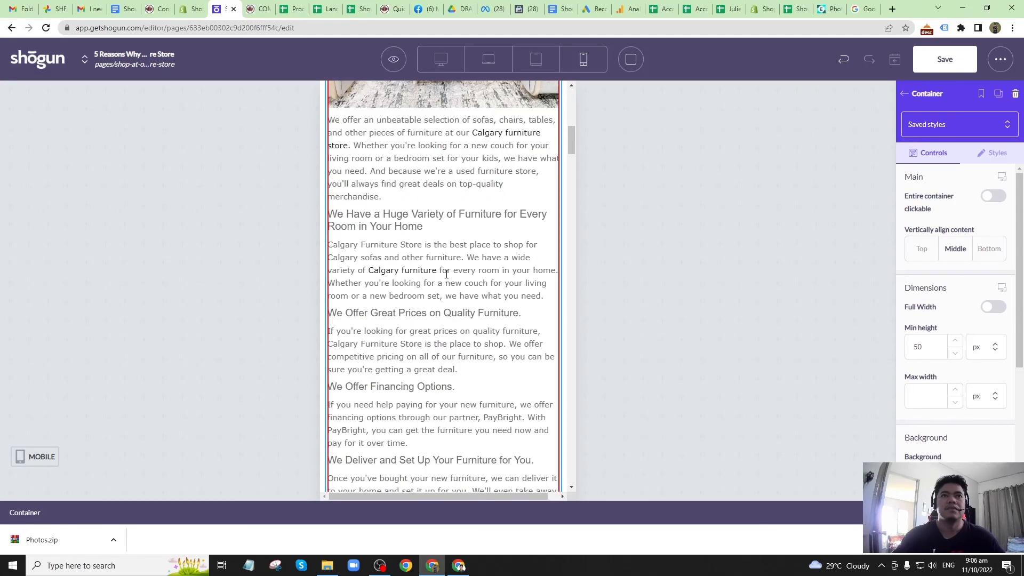
scroll(446, 275, down, 10)
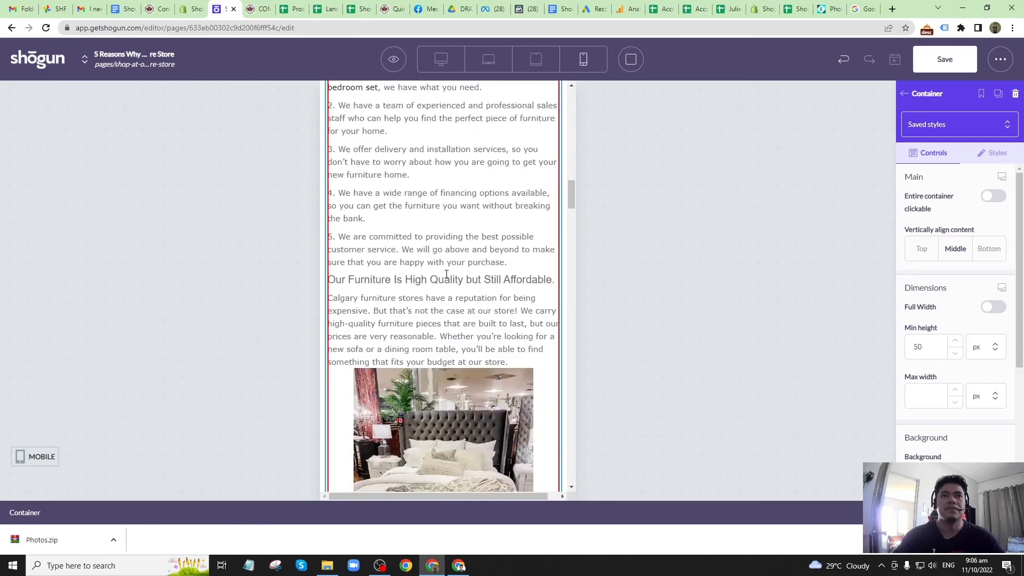
scroll(446, 274, down, 12)
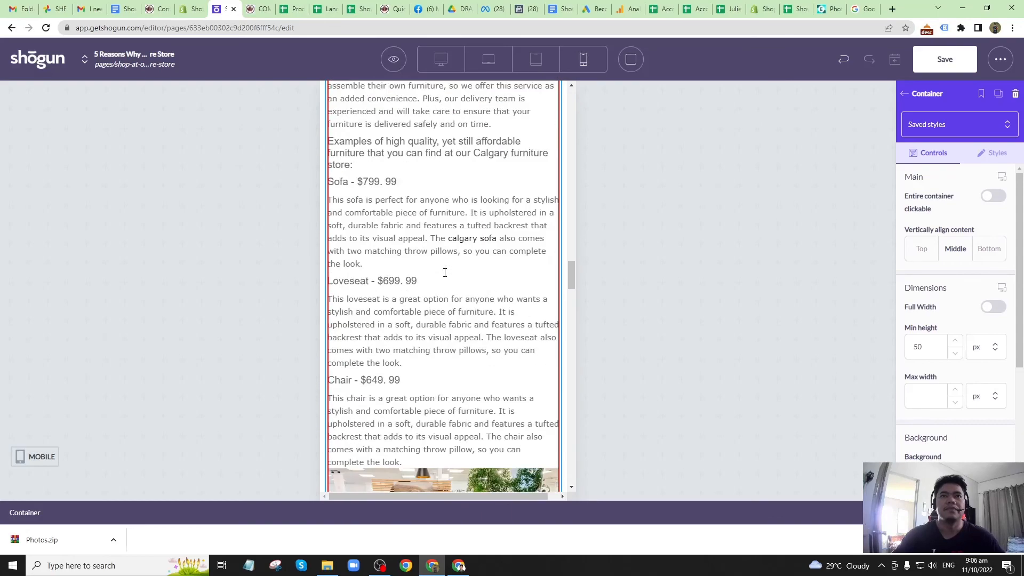
scroll(445, 272, down, 12)
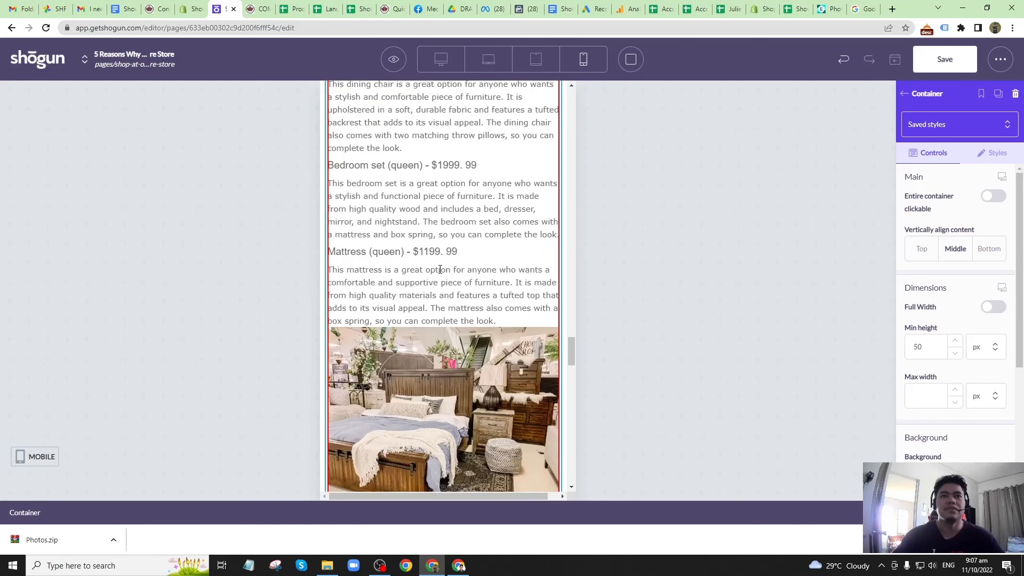
scroll(439, 270, down, 4)
scroll(440, 269, up, 3)
scroll(437, 270, down, 12)
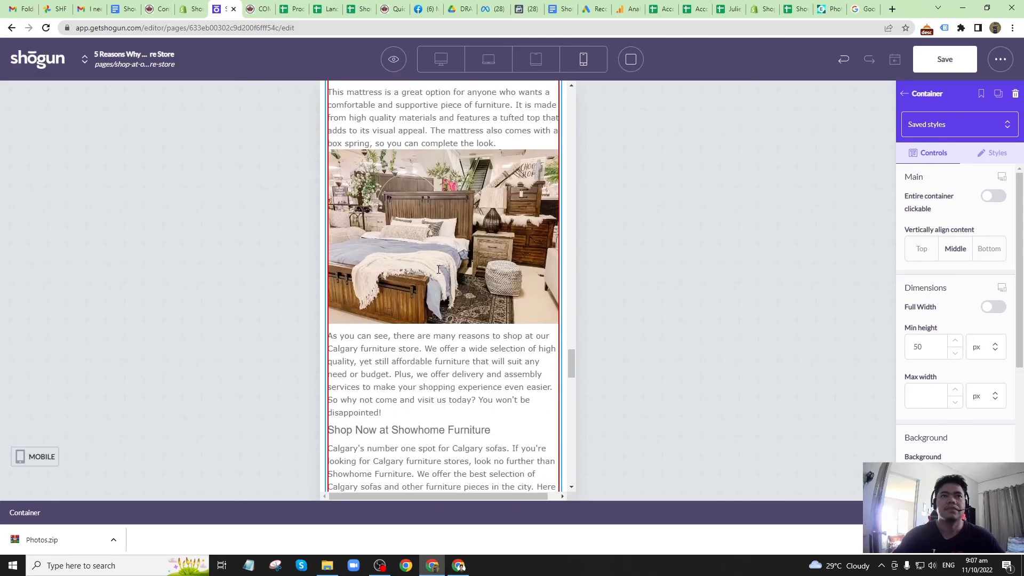
Return to the laptop layout and check the closing section, the design consultation text and the video below it.
click(489, 59)
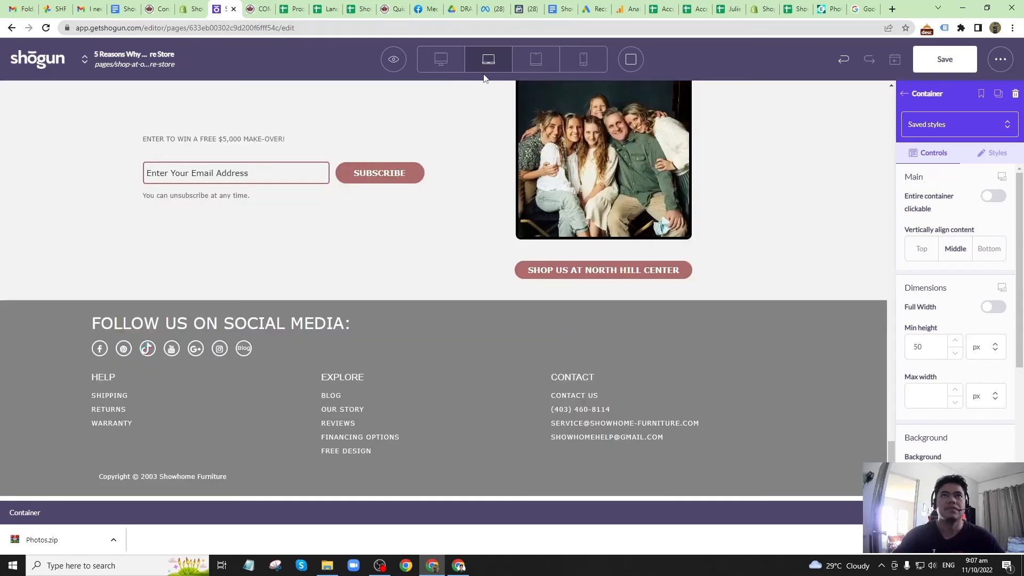
scroll(424, 351, up, 5)
scroll(424, 350, up, 10)
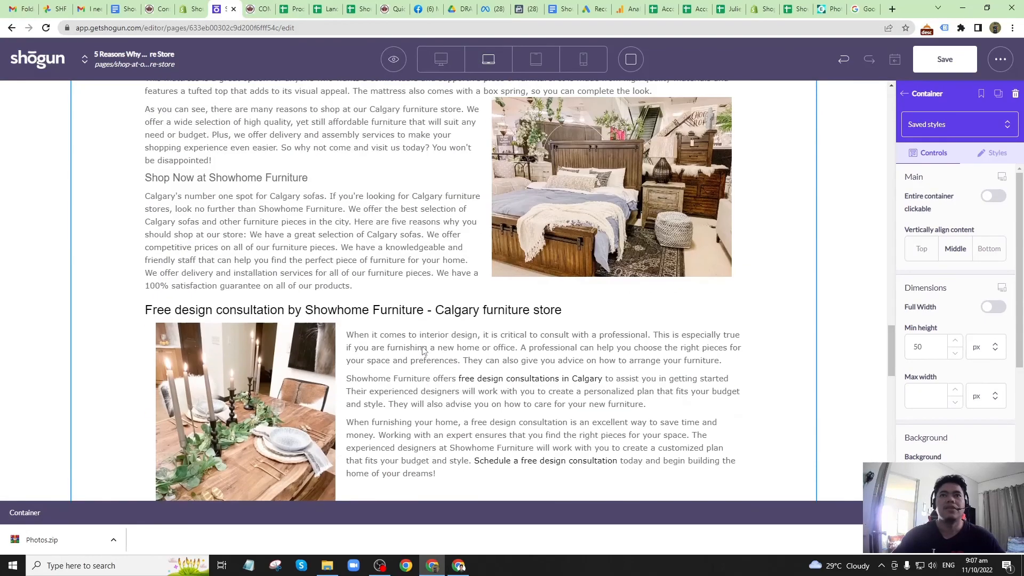
scroll(539, 293, down, 9)
scroll(520, 320, up, 10)
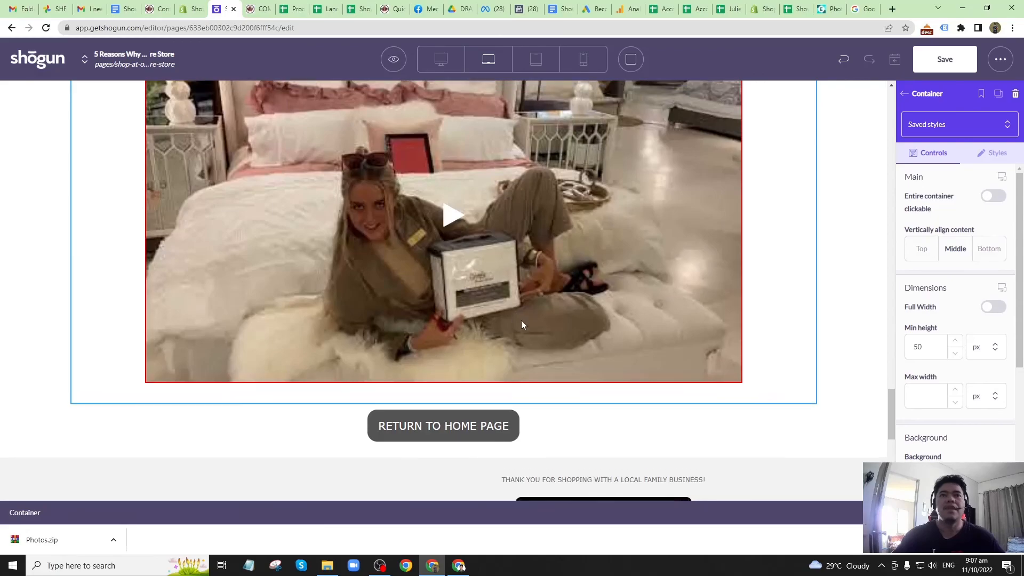
Review the article's images and text back up to the introduction, and check the alignment of the introduction's living room image.
scroll(521, 321, up, 7)
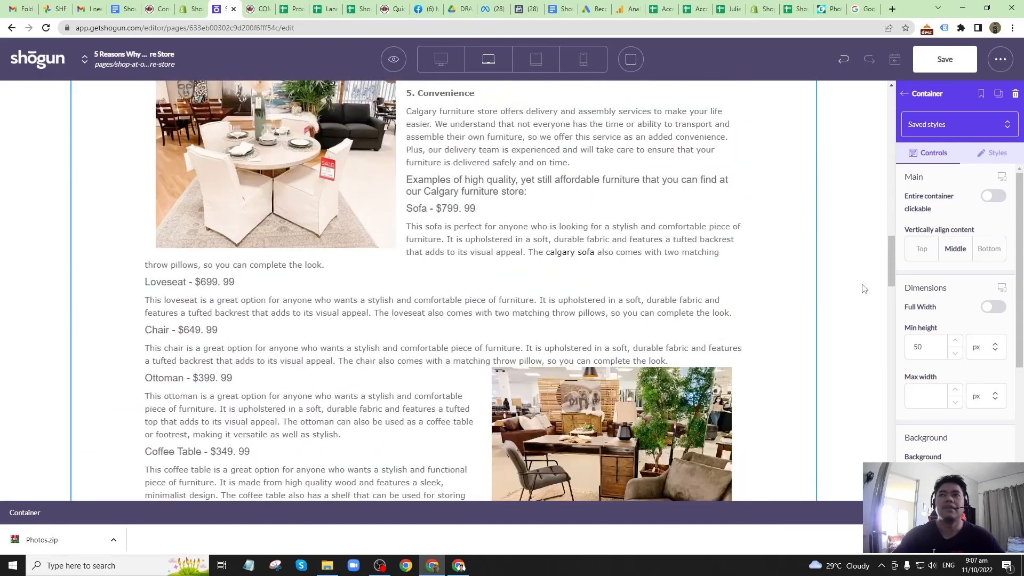
drag(892, 271, 892, 154)
click(657, 257)
click(673, 255)
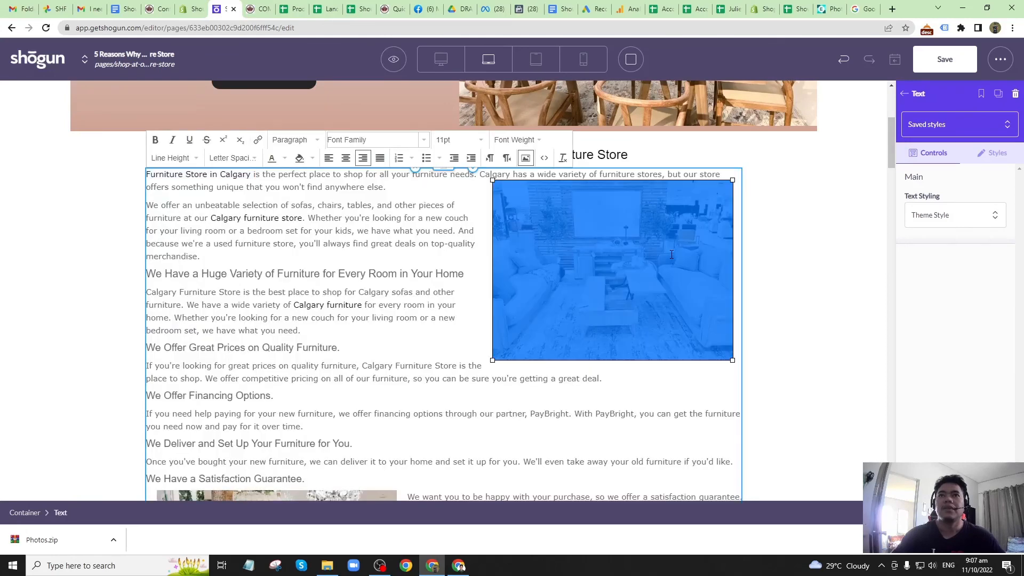
click(422, 318)
scroll(399, 324, down, 4)
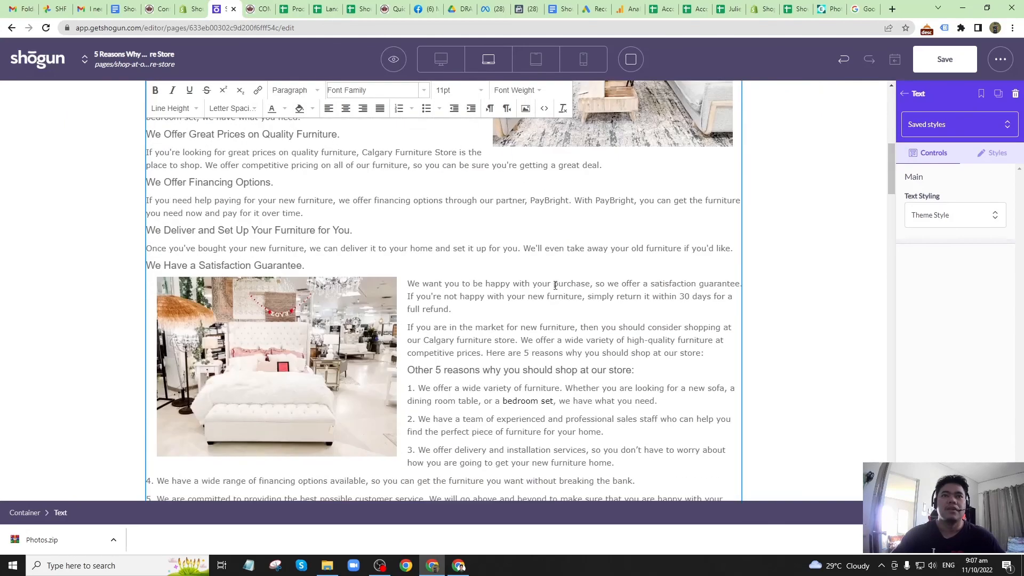
Save the finished 5 Reasons Why You Should Shop At Our Calgary Furniture Store page and publish it.
click(945, 61)
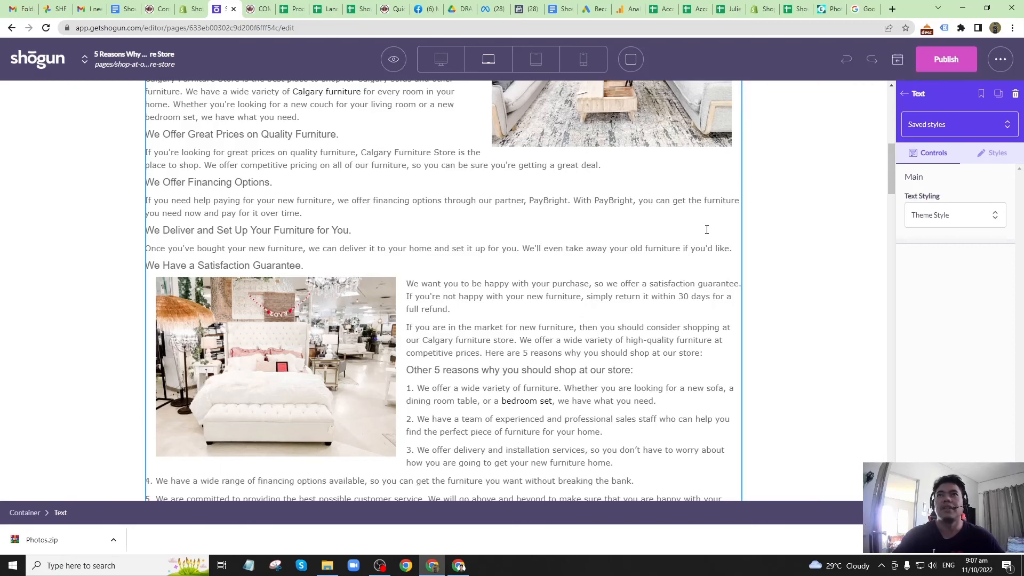
scroll(642, 243, up, 3)
scroll(642, 242, up, 3)
click(947, 59)
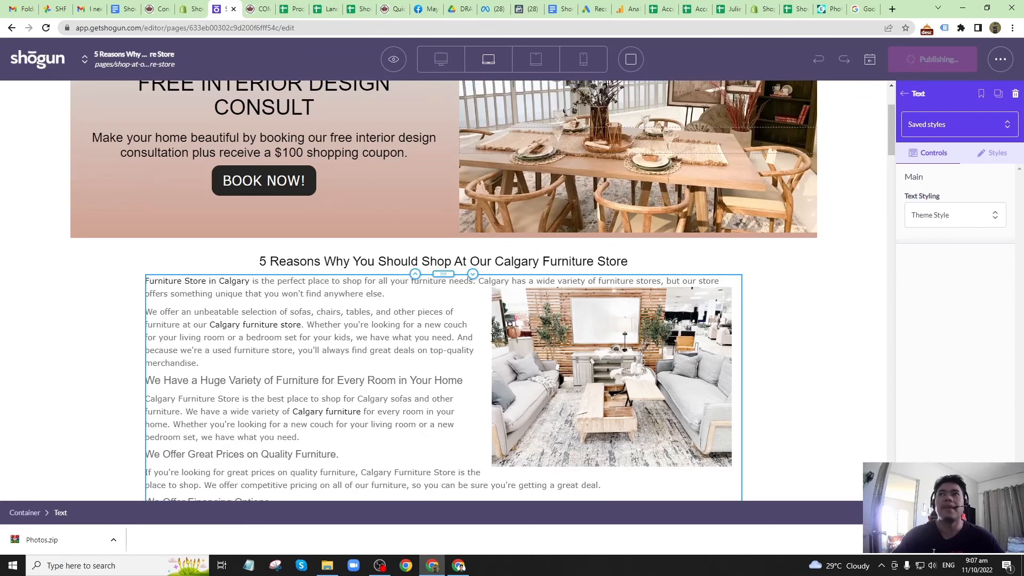
scroll(282, 363, down, 2)
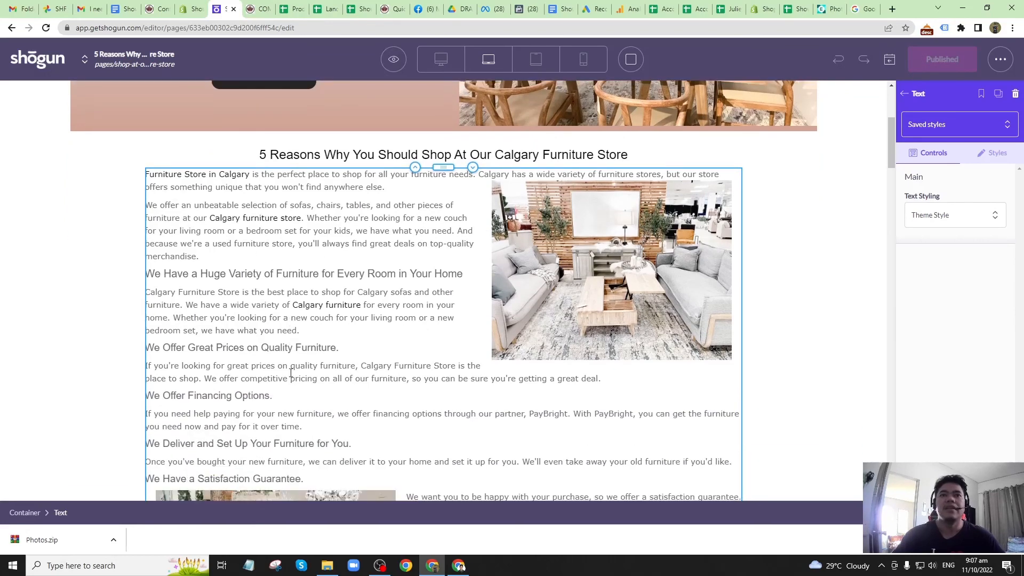
scroll(226, 379, down, 3)
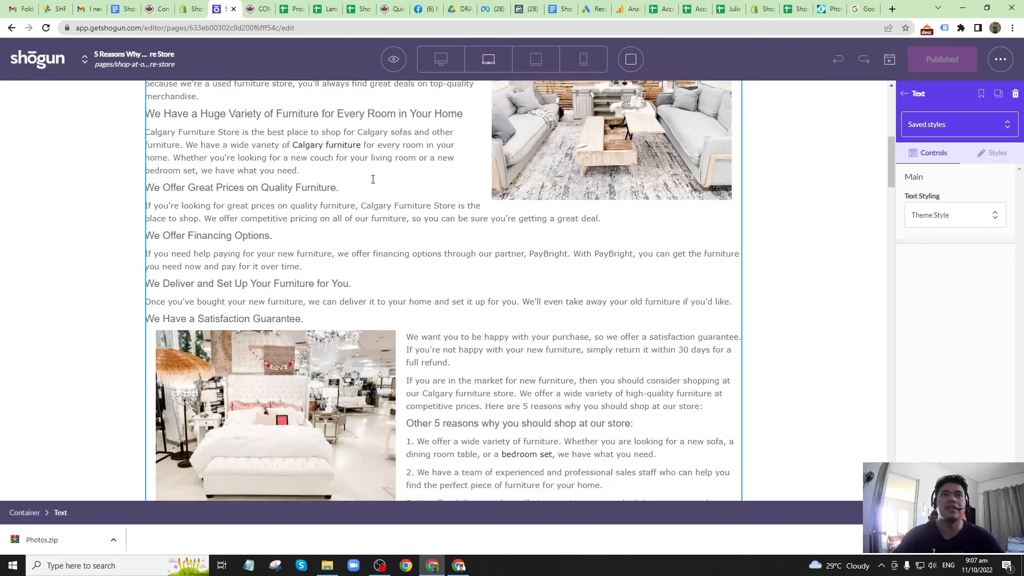
scroll(401, 389, down, 3)
scroll(630, 232, up, 4)
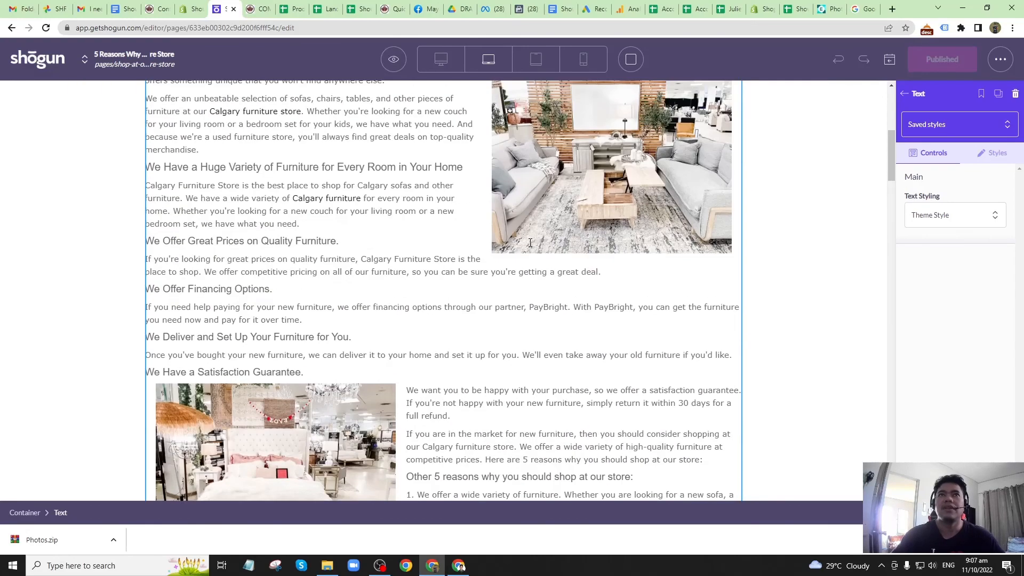
click(379, 565)
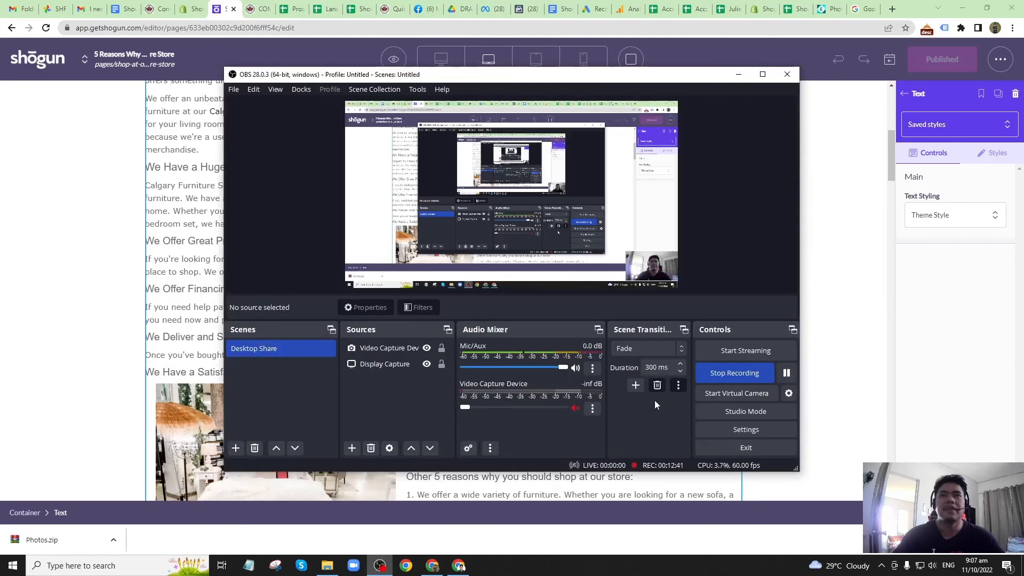